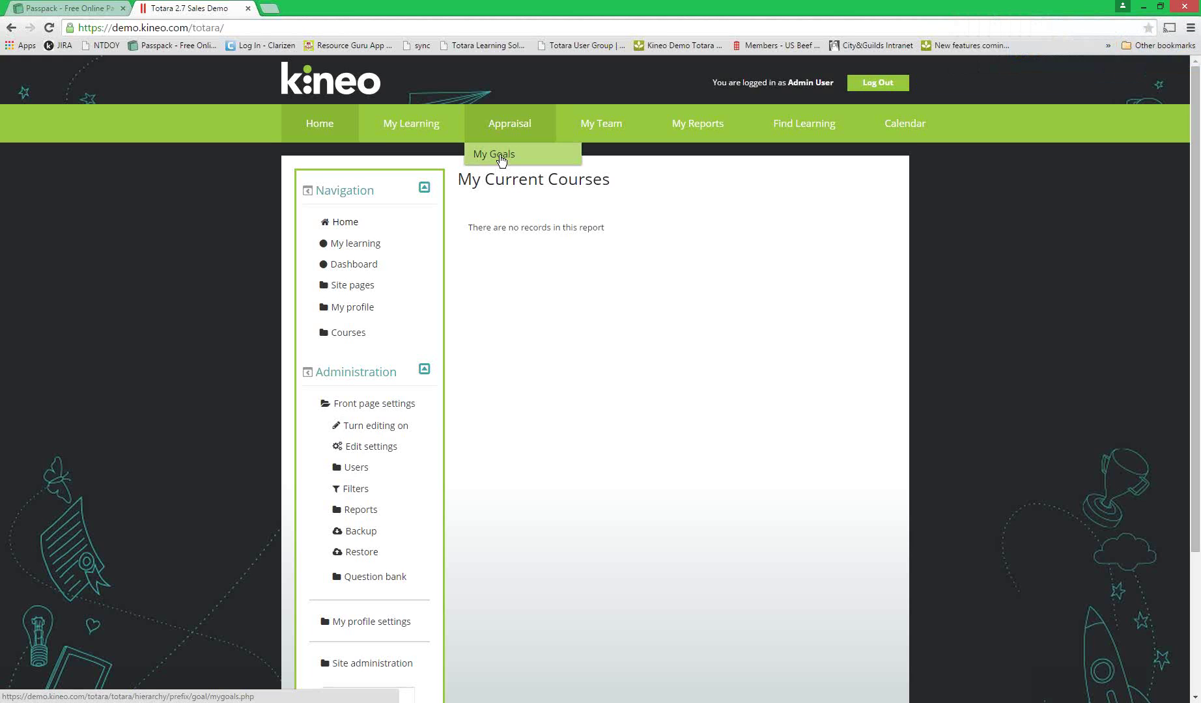
- Open the Advanced features settings under Site administration
scroll(411, 419, "down", 1)
left_click(362, 599)
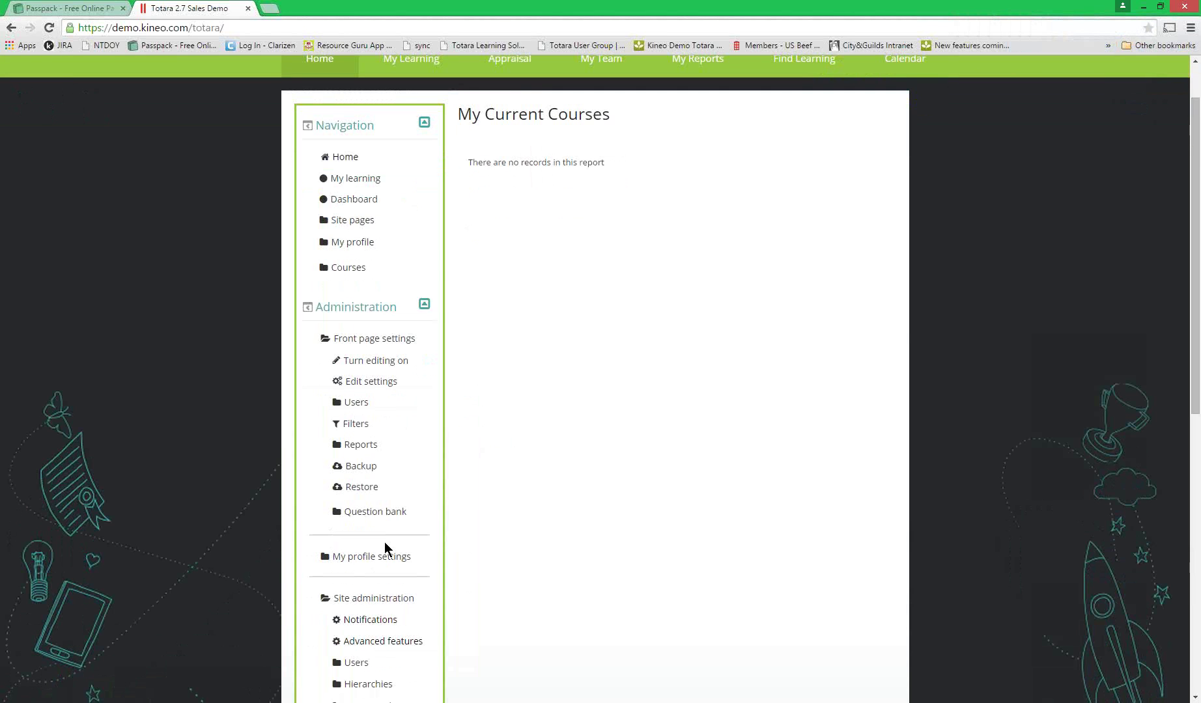
scroll(385, 542, "down", 3)
left_click(379, 446)
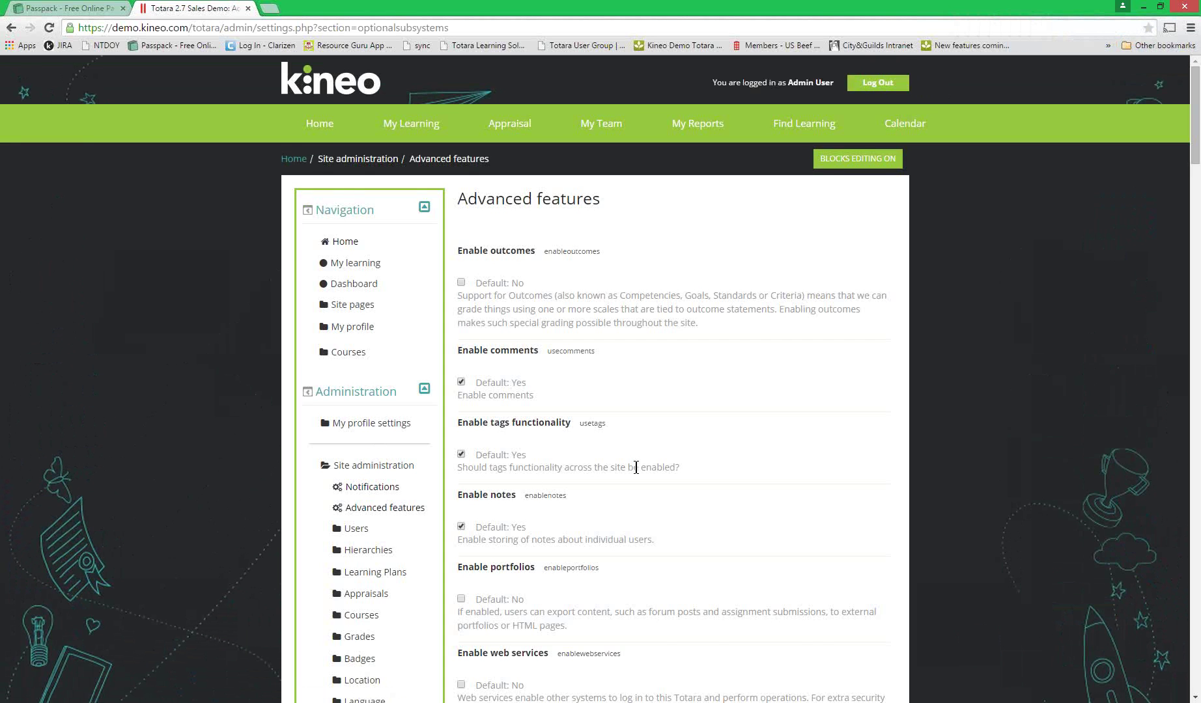
- Check that Enable Appraisals and Enable Goals are both left on Show
scroll(635, 468, "down", 20)
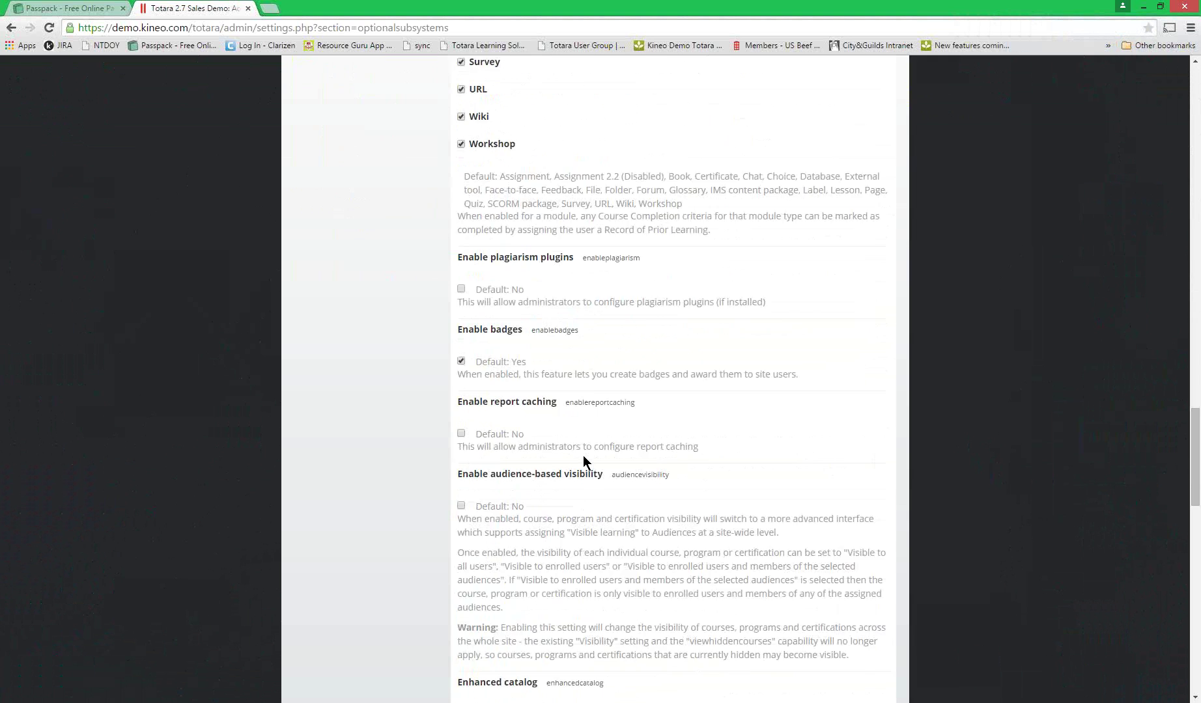
scroll(584, 461, "down", 6)
scroll(581, 456, "down", 6)
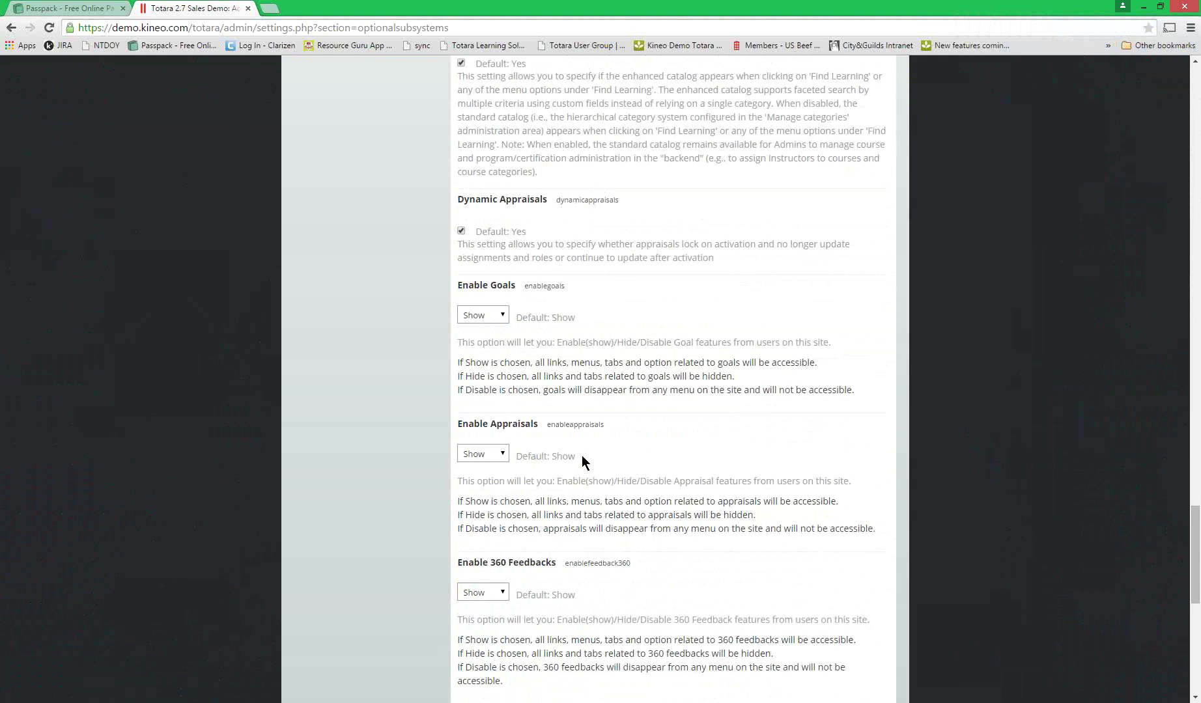
left_click_drag(458, 294, 488, 293)
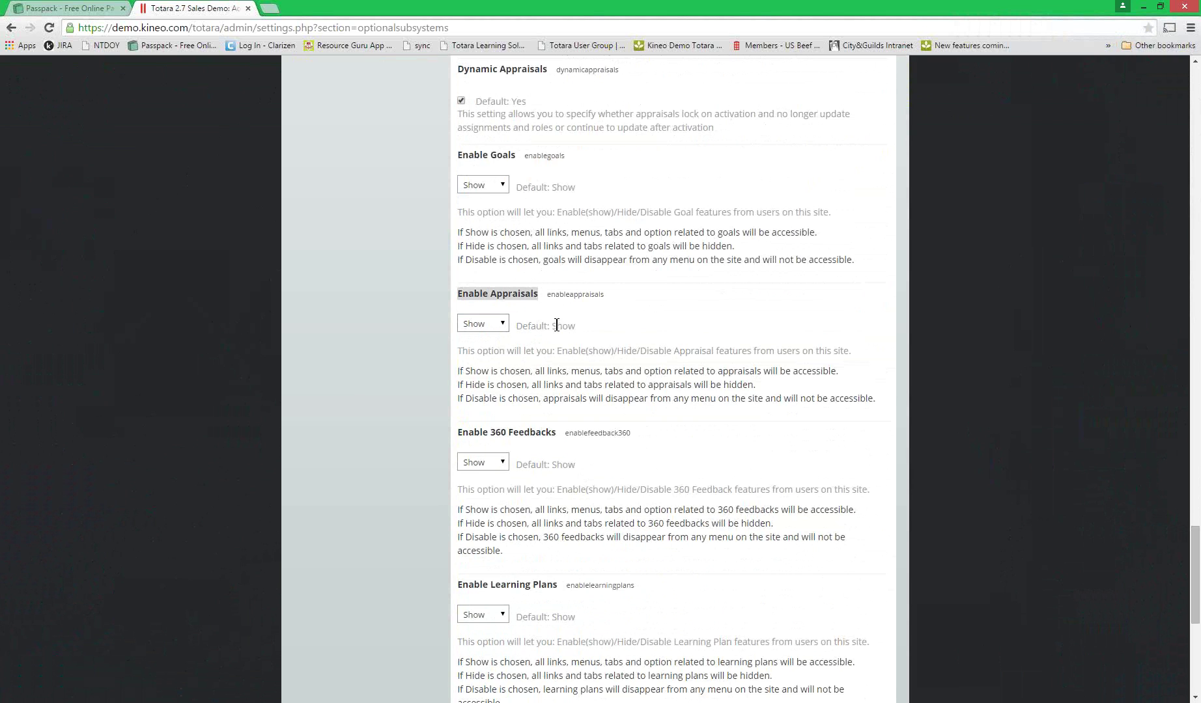
key("Tab")
key("alt+Down")
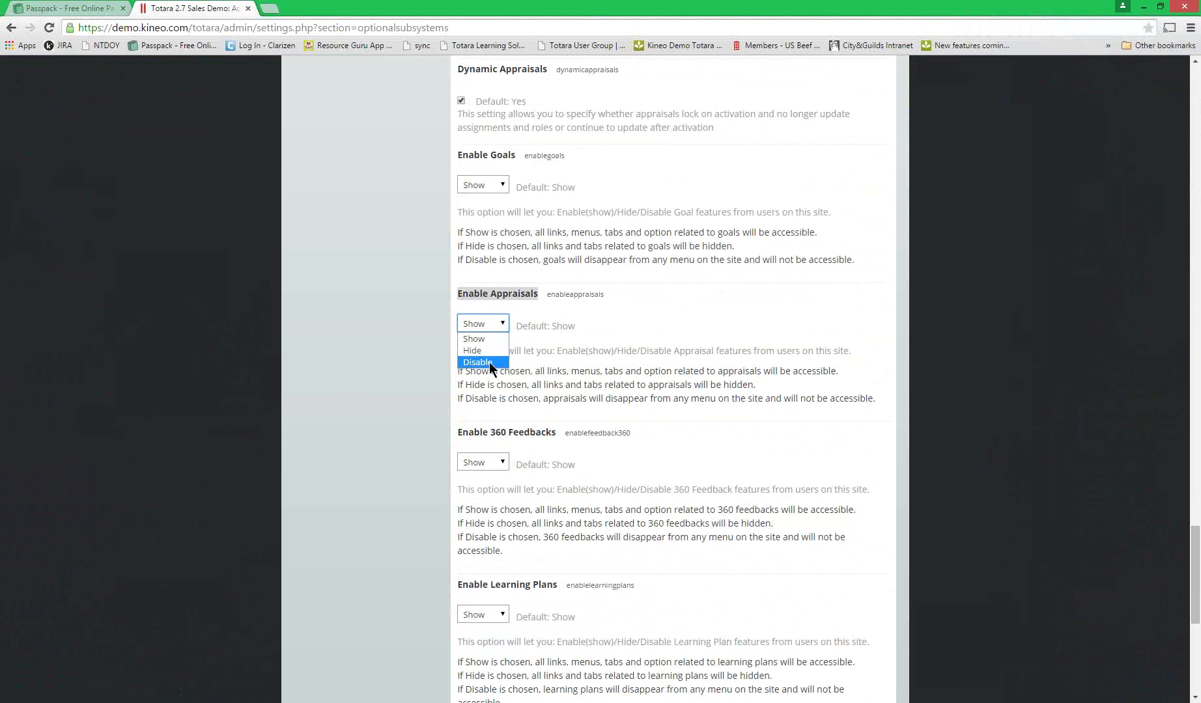
left_click(657, 321)
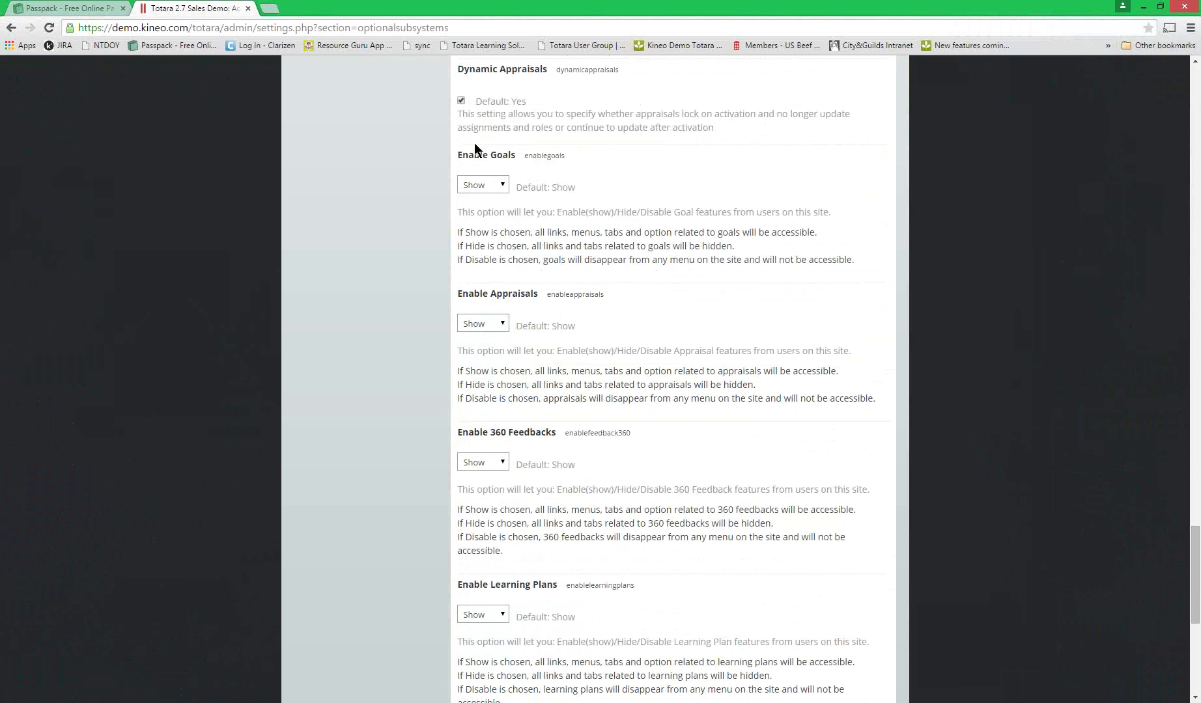
left_click(508, 186)
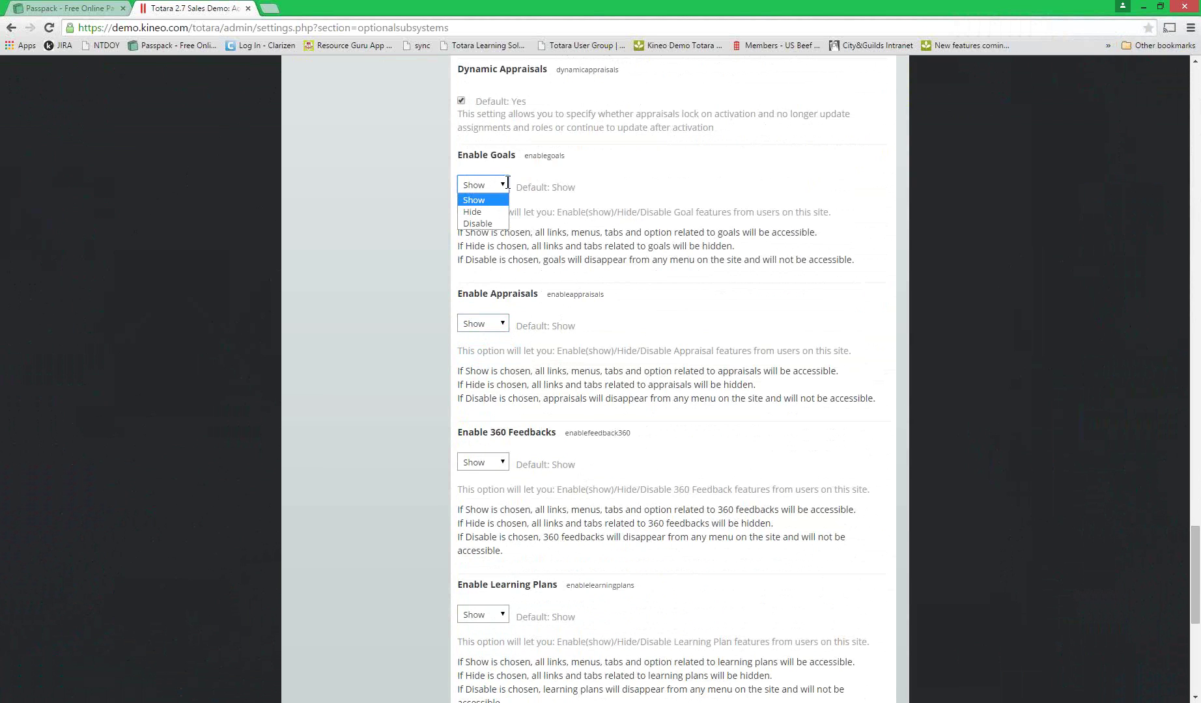
left_click(568, 187)
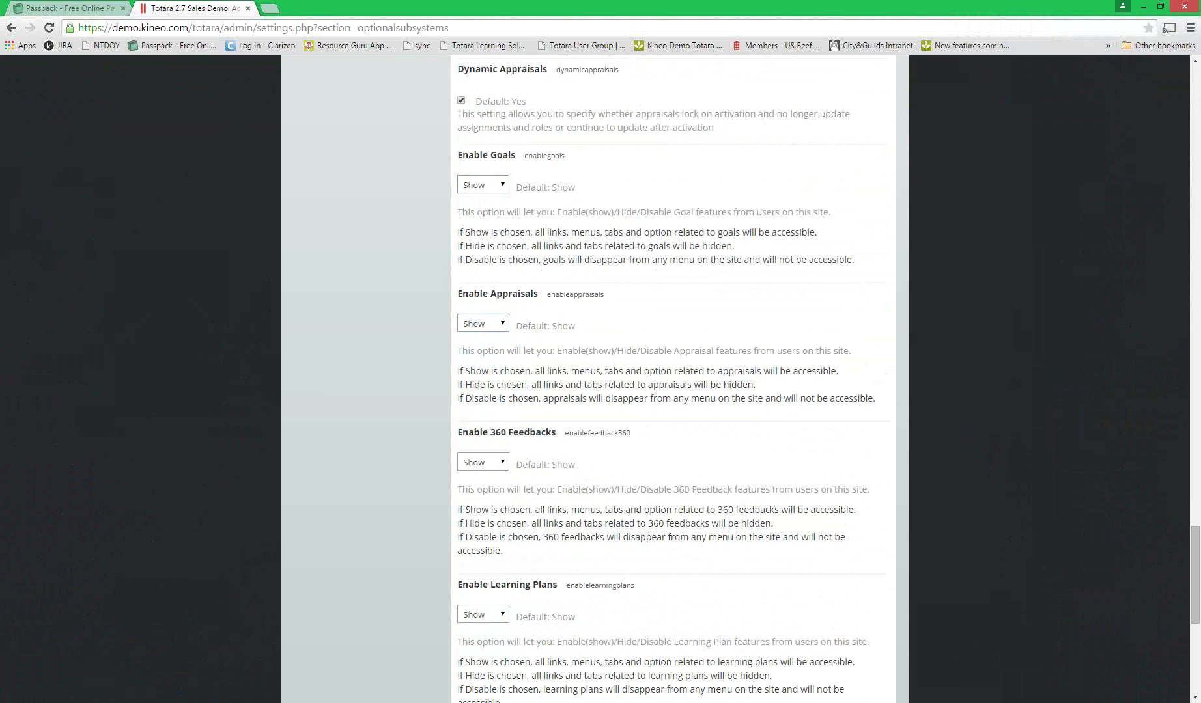
left_click(353, 328)
scroll(353, 329, "up", 4)
scroll(353, 330, "up", 20)
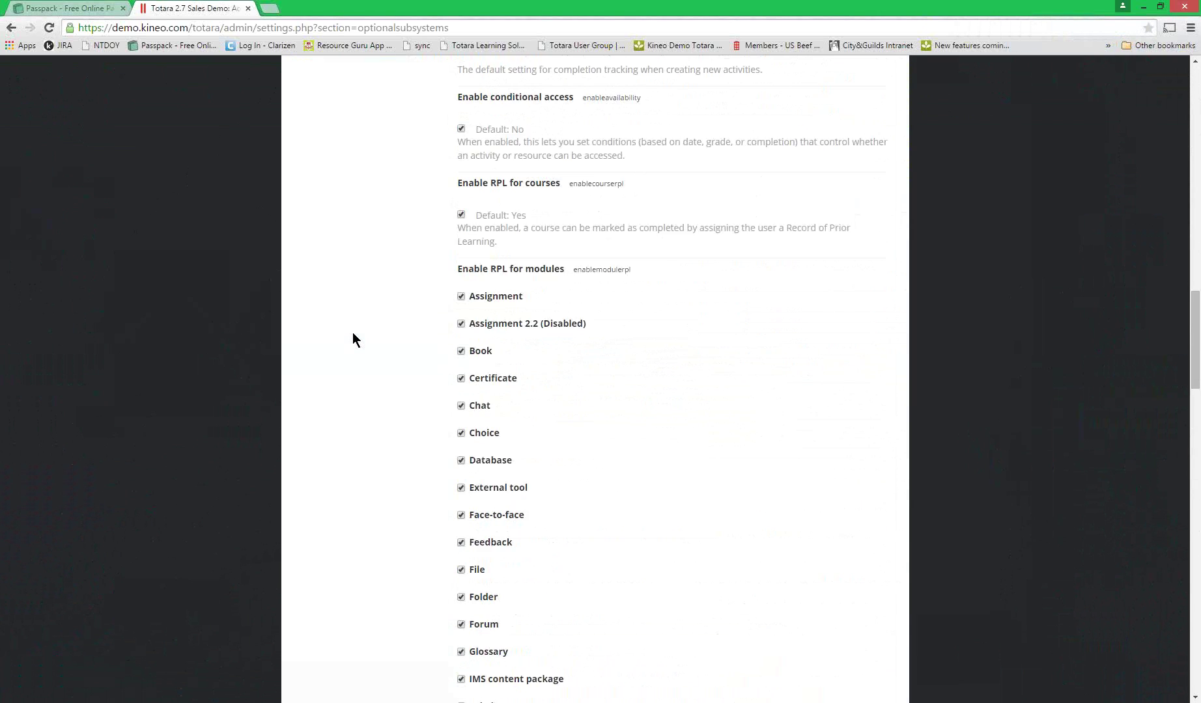
scroll(353, 333, "up", 10)
scroll(353, 338, "down", 3)
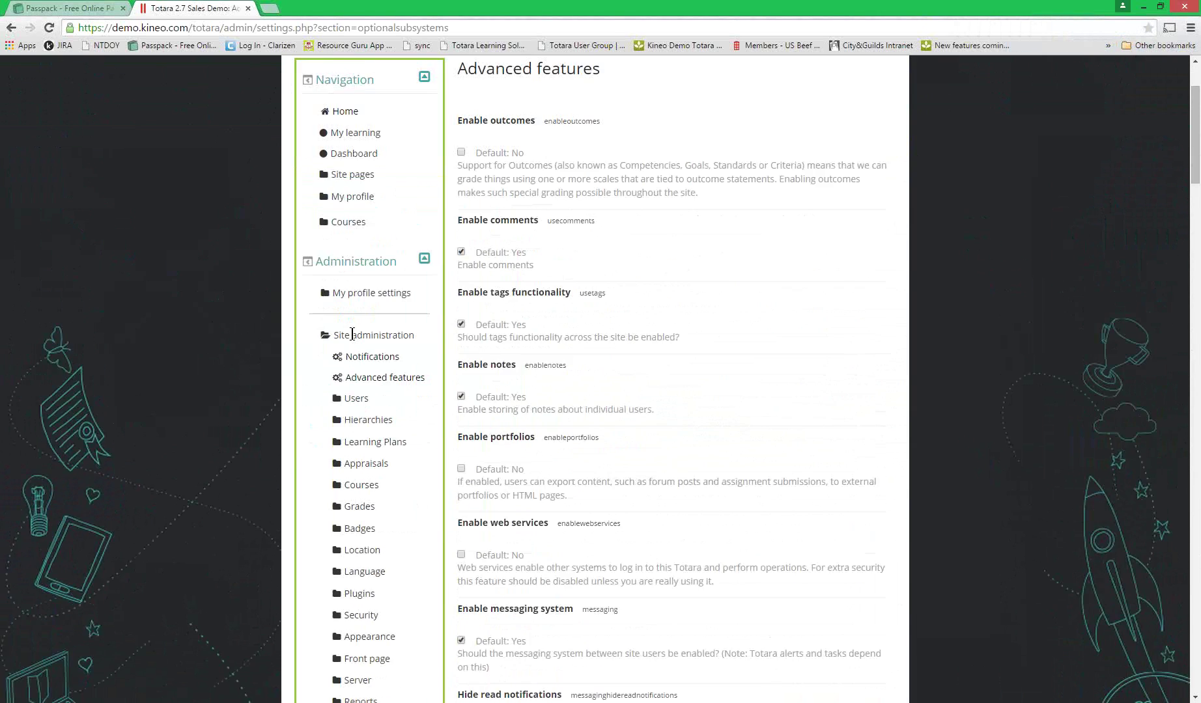
- Go to Manage goals under Hierarchies > Goals in the admin sidebar
left_click(362, 356)
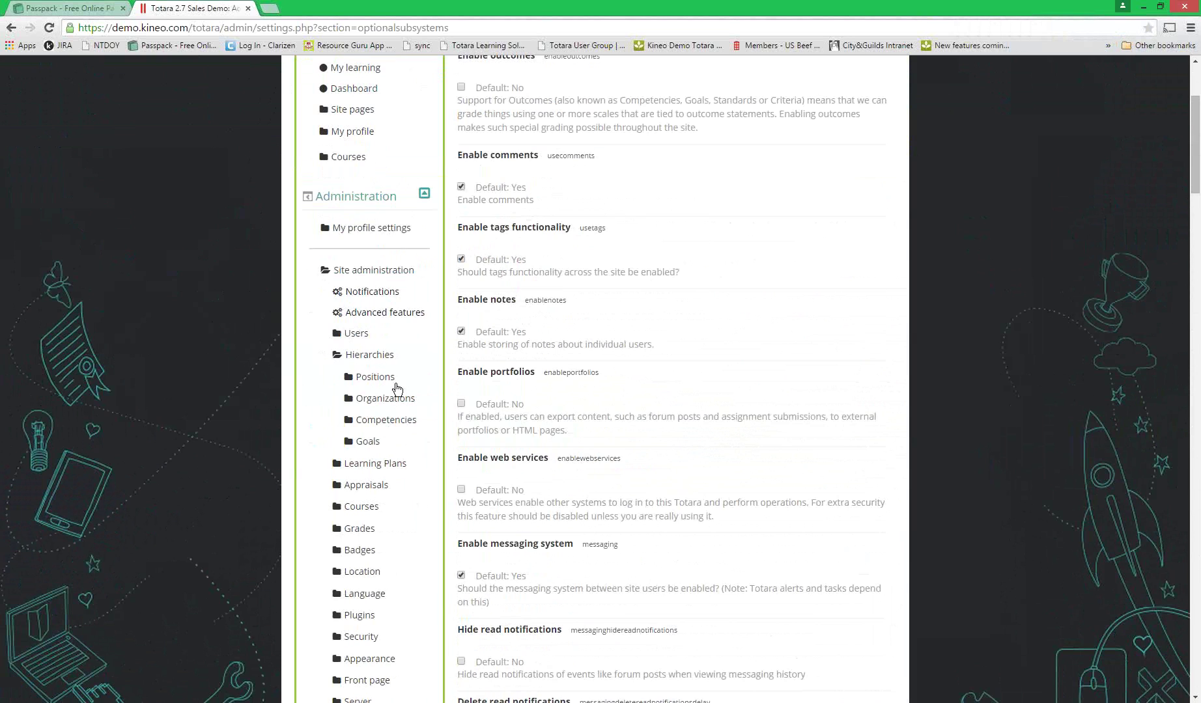
left_click(368, 446)
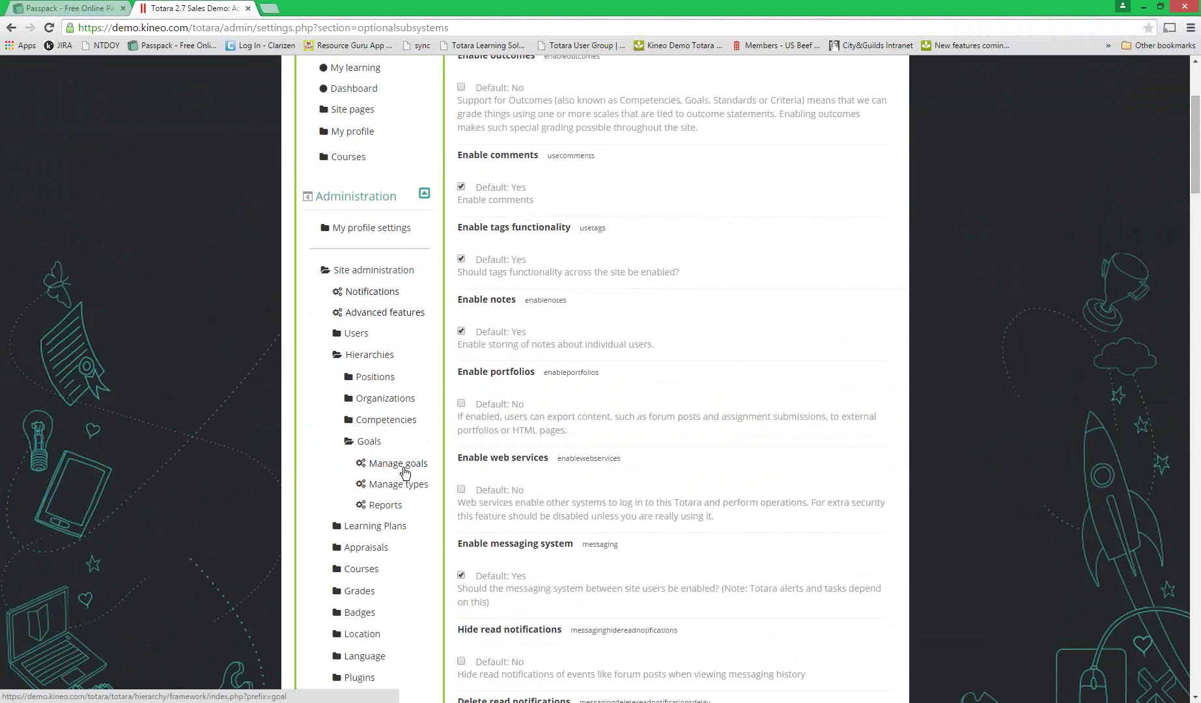
left_click(394, 464)
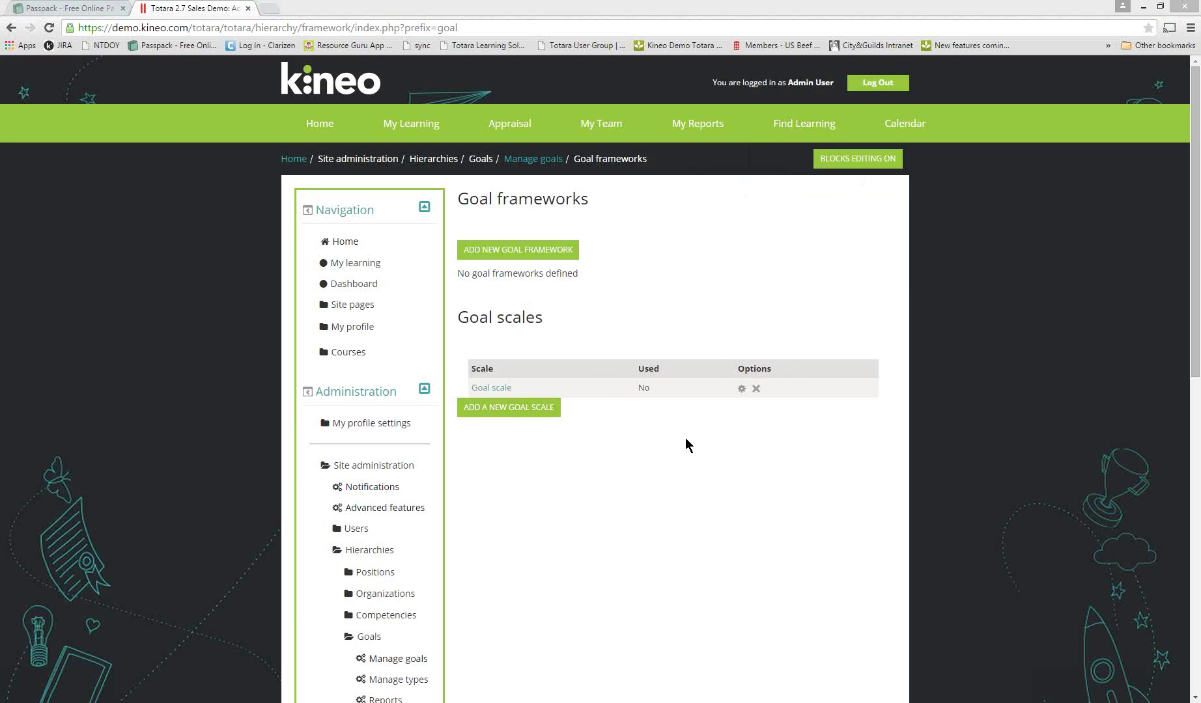
- Go to My Goals from the Appraisal menu in the top bar
mouse_move(509, 127)
left_click(508, 158)
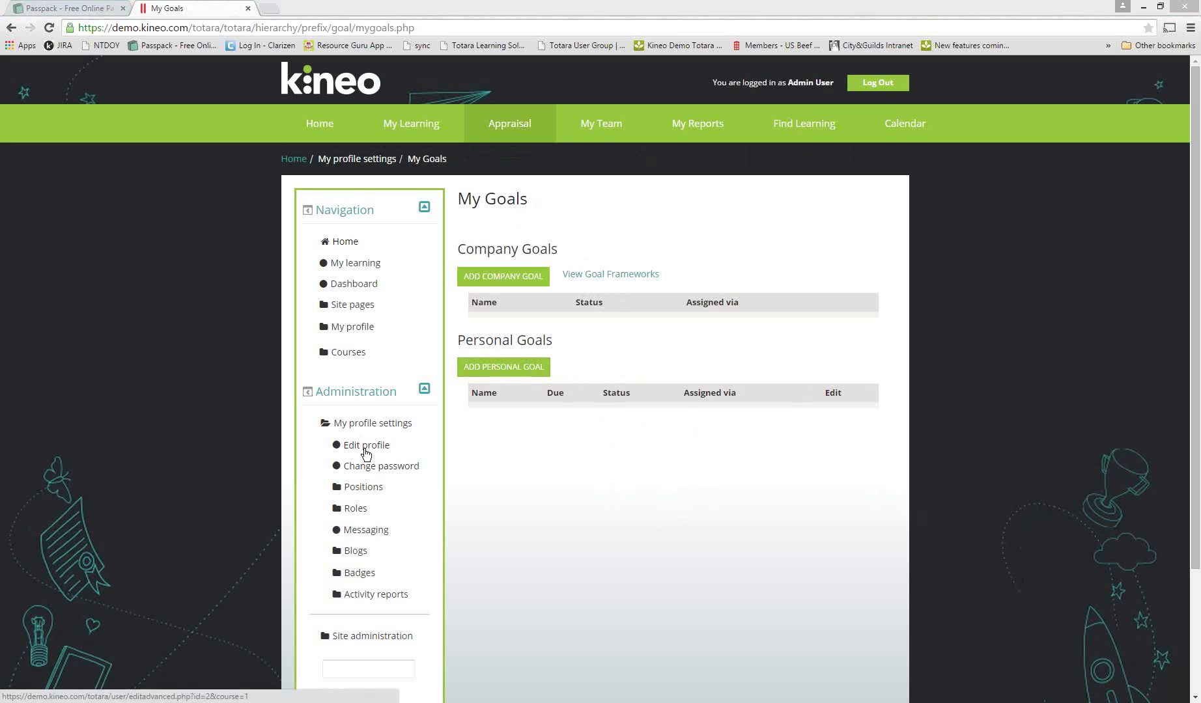
- Reopen the Advanced features settings from Site administration
left_click(499, 542)
left_click(386, 634)
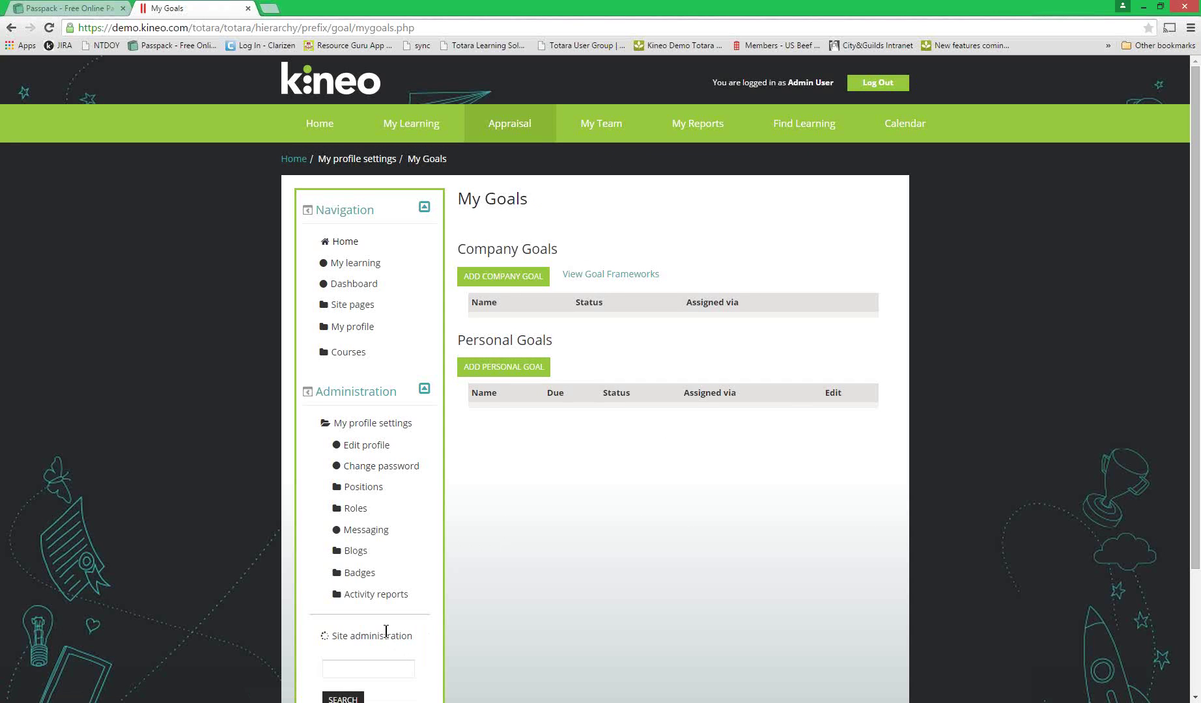
scroll(394, 631, "down", 3)
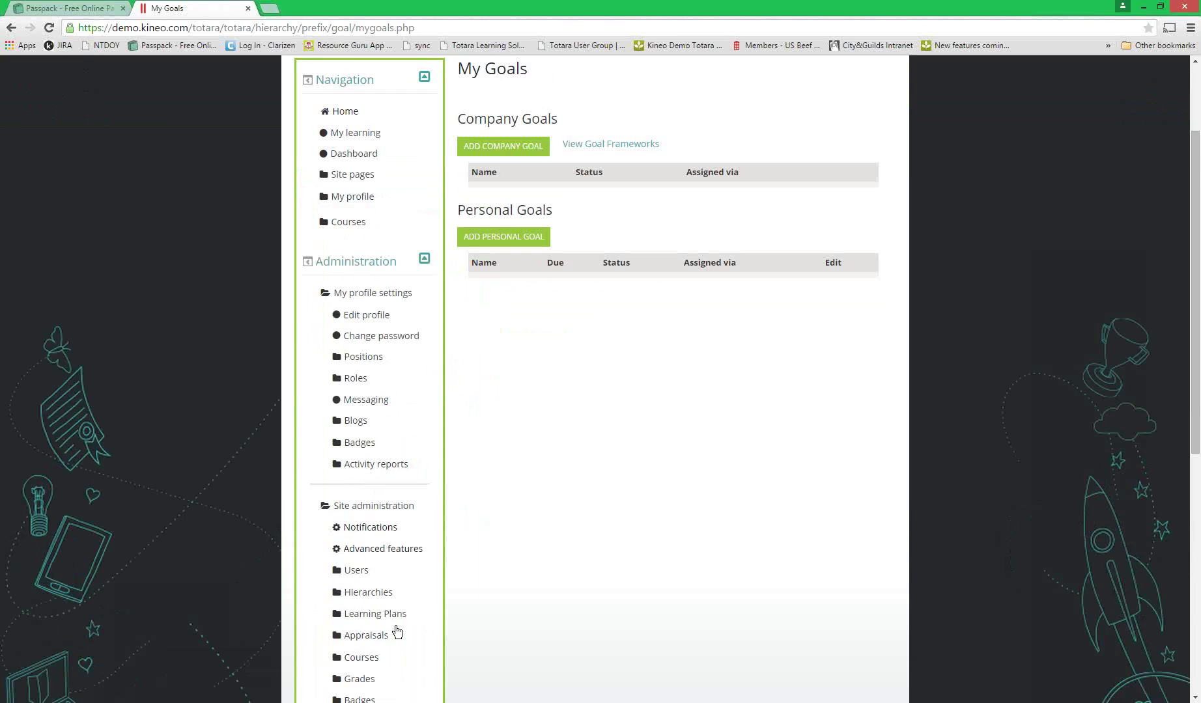
left_click(376, 486)
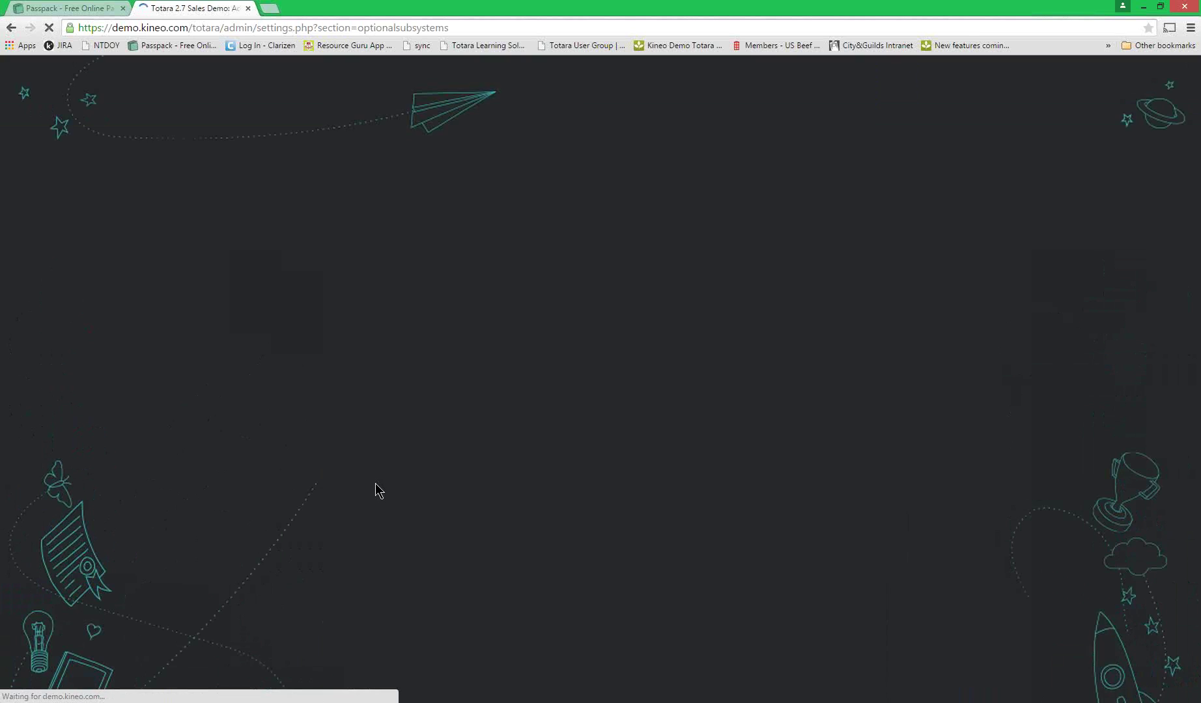
- Review the Dynamic Appraisals option, then return to the top of the page
scroll(563, 523, "down", 20)
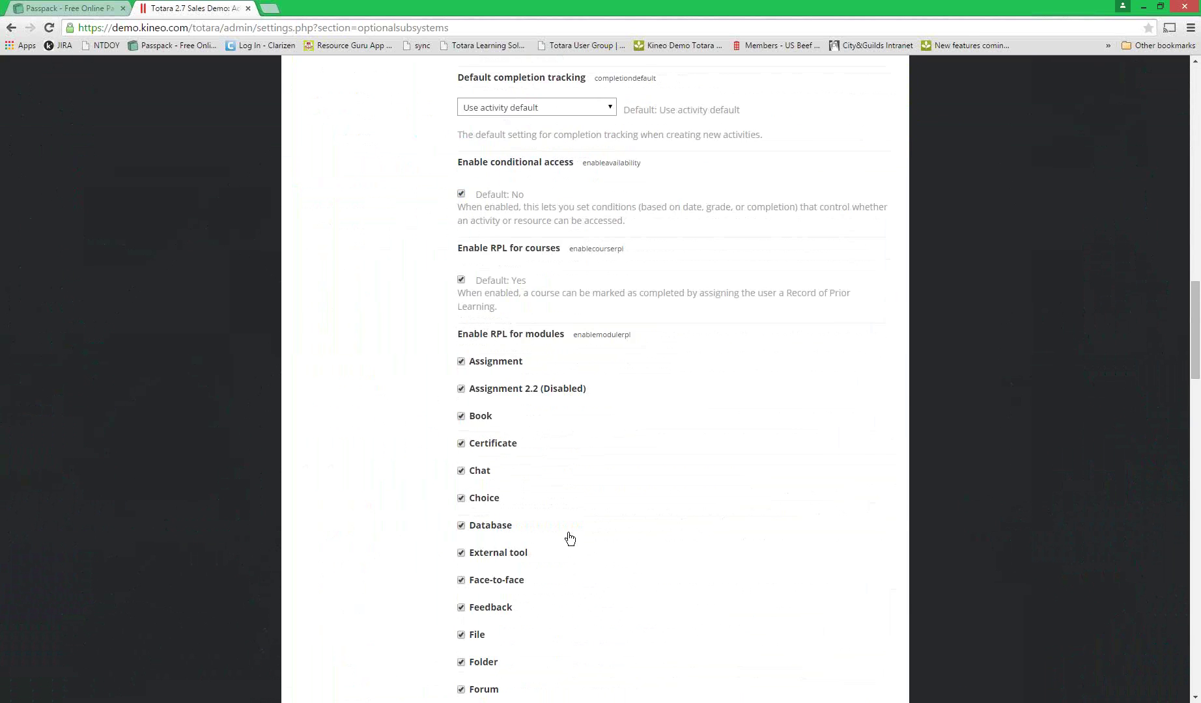
scroll(568, 532, "down", 14)
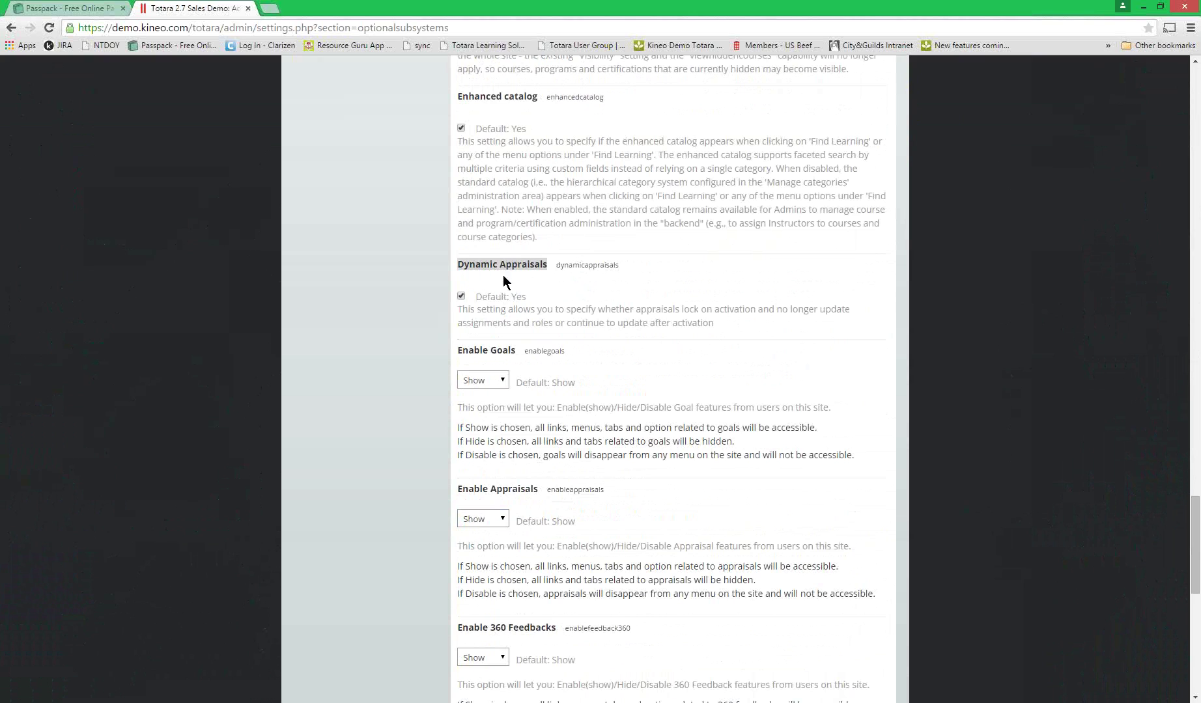
left_click(529, 297)
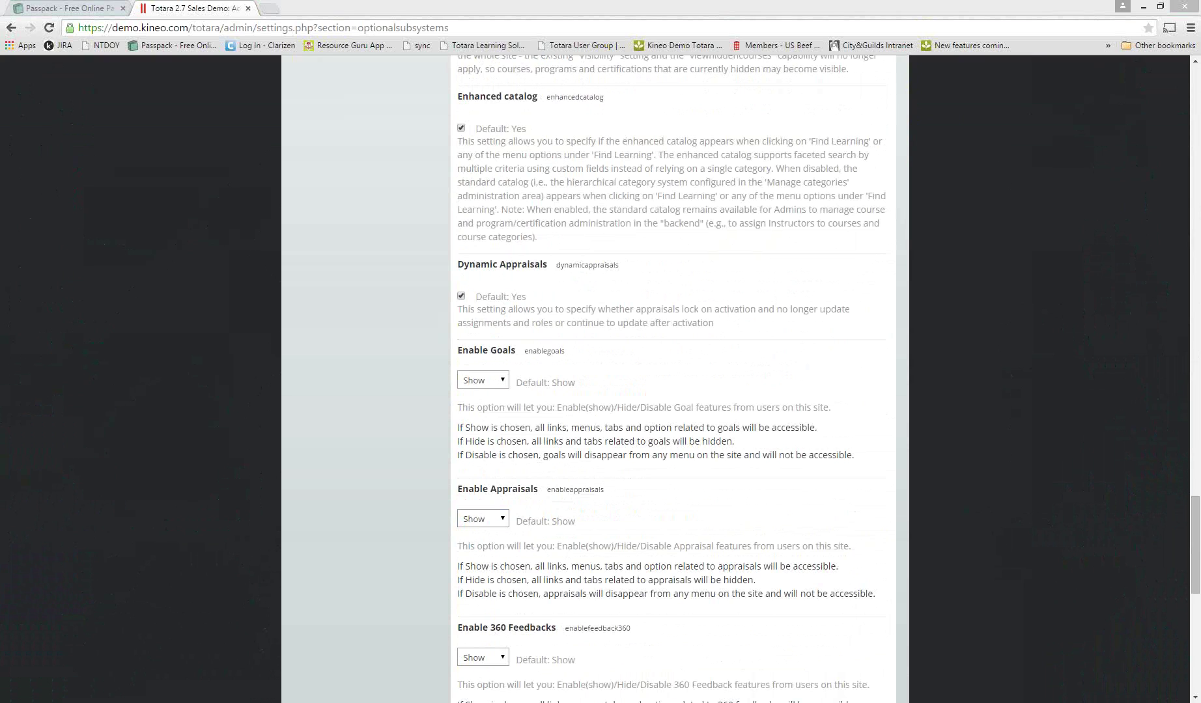
left_click(349, 345)
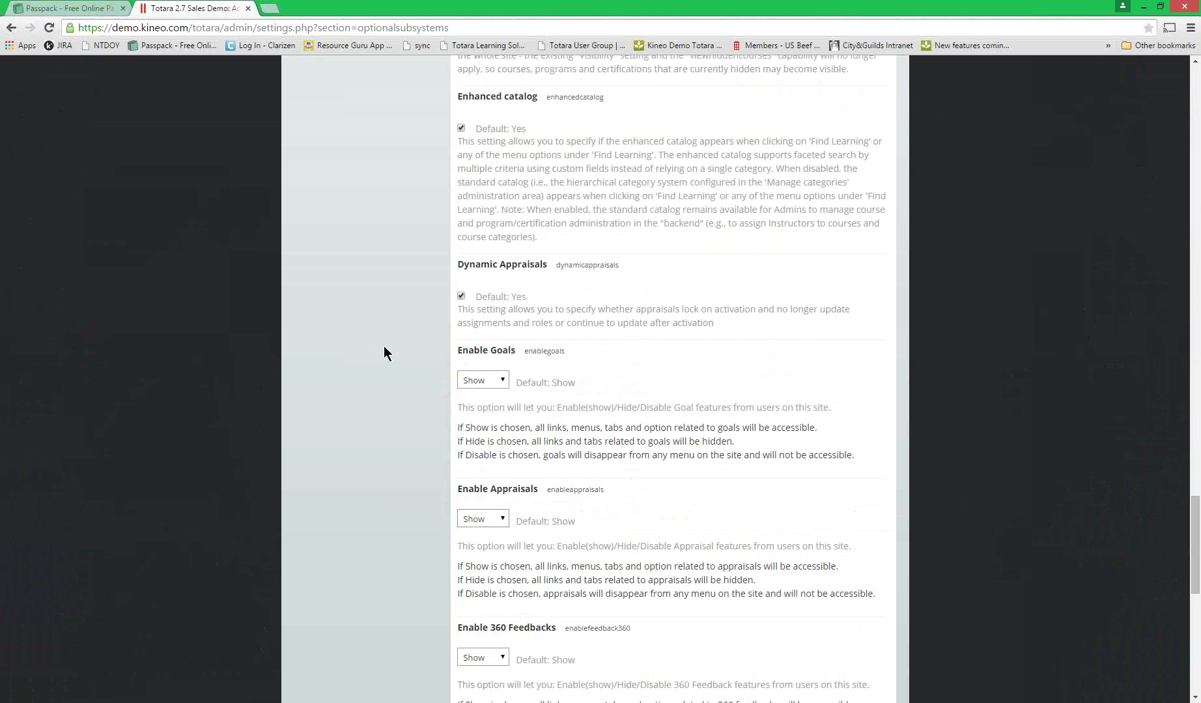
scroll(383, 346, "up", 20)
scroll(381, 350, "up", 20)
scroll(380, 352, "down", 3)
scroll(379, 352, "up", 7)
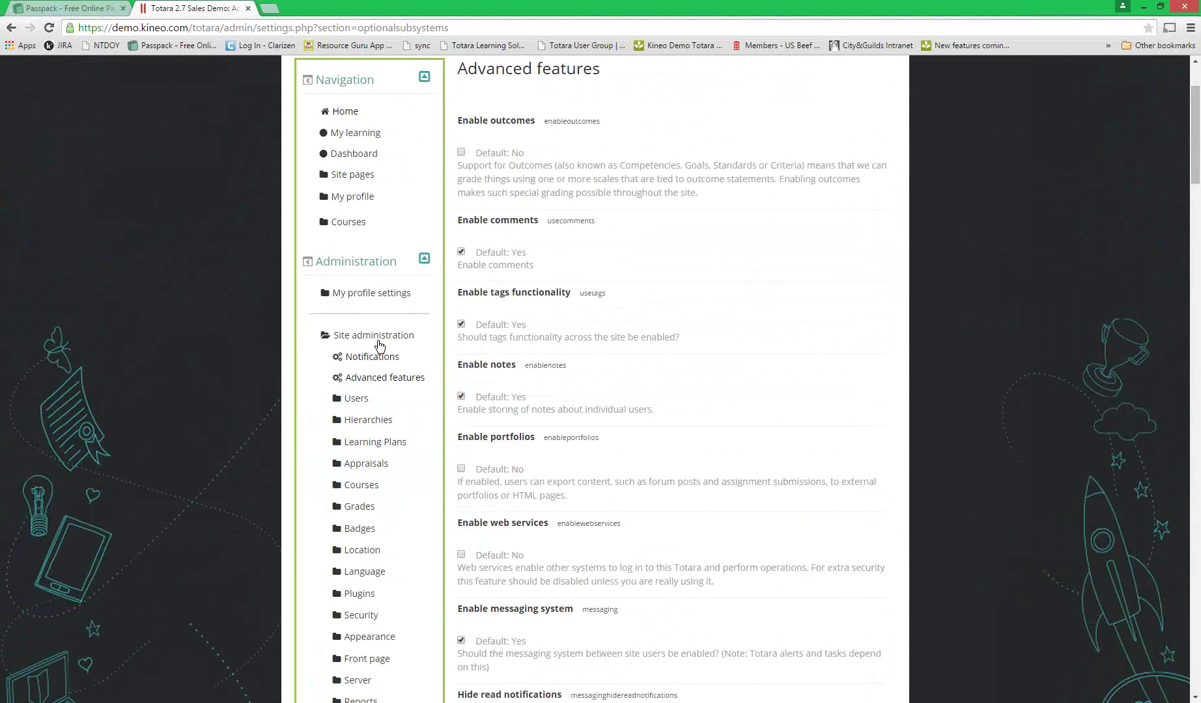
- From Appraisals > Manage appraisals, open the Kineo US Demo Appraisal dated May 14 2015
left_click(369, 466)
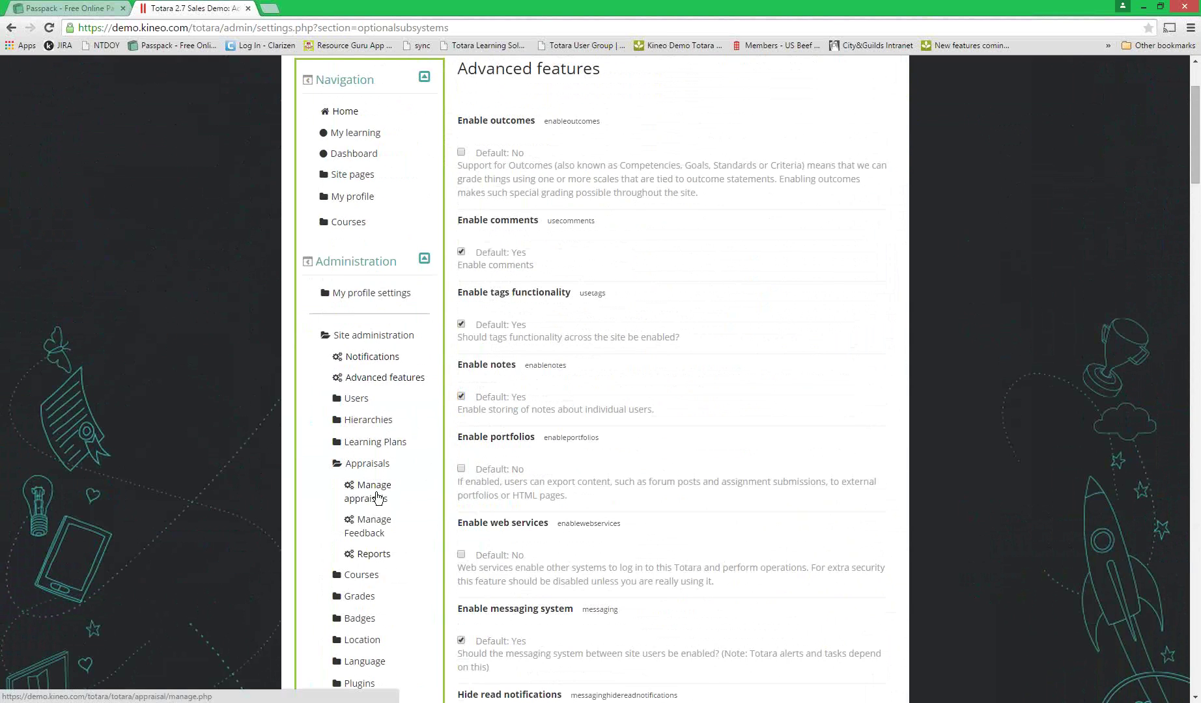
left_click(378, 492)
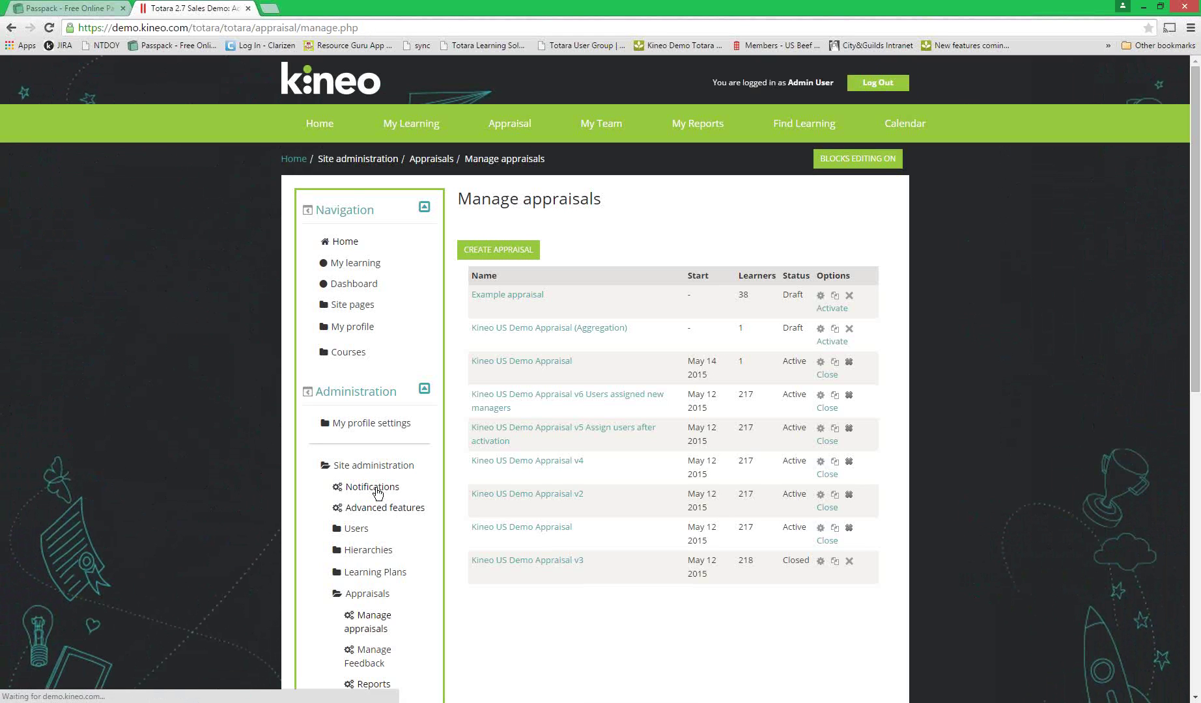
scroll(571, 617, "down", 1)
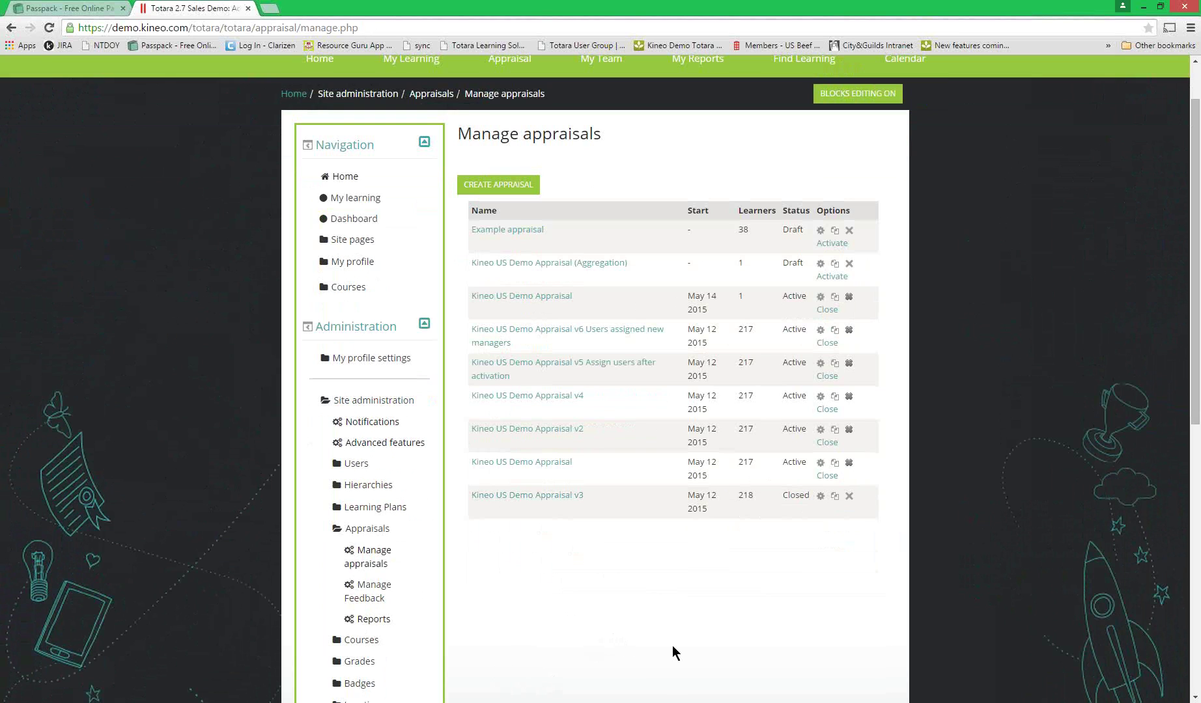
left_click(522, 297)
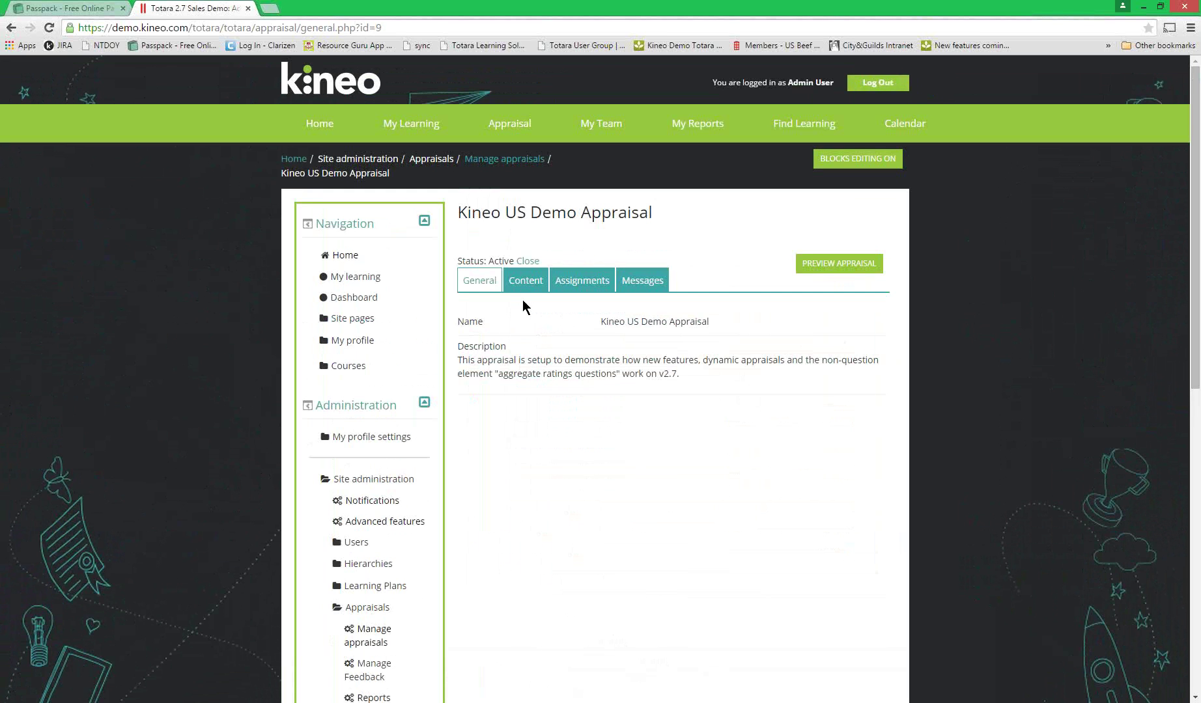
left_click(576, 285)
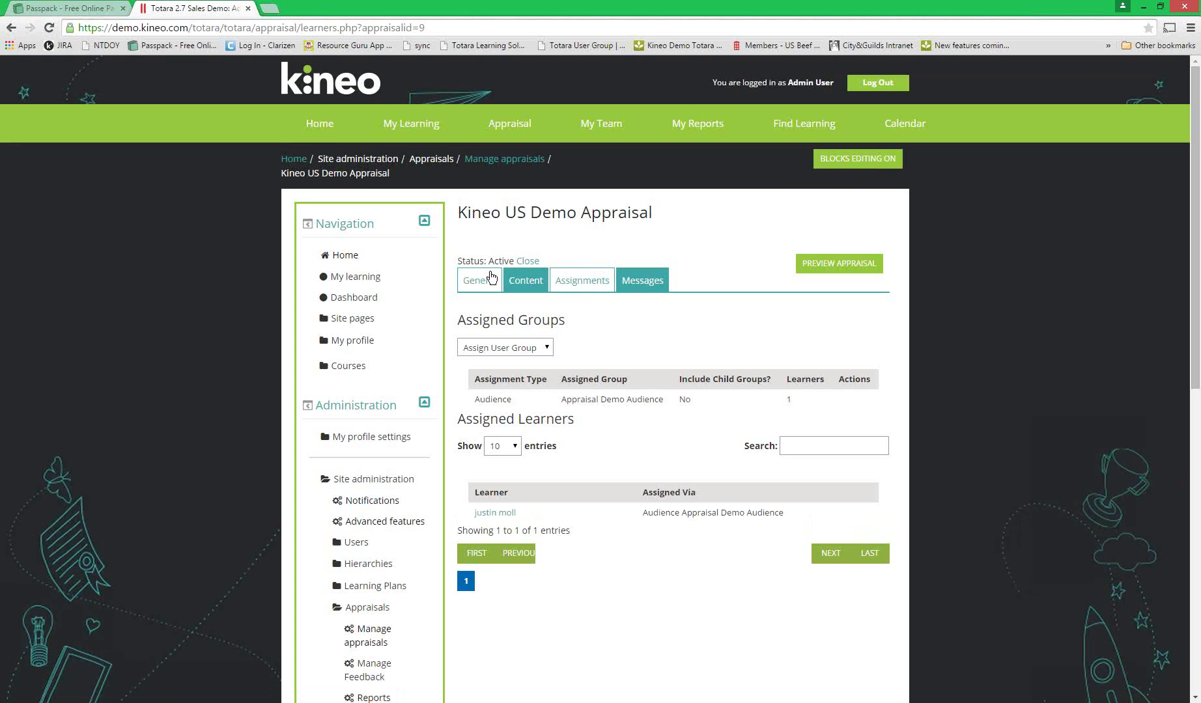
left_click_drag(490, 259, 508, 259)
left_click(689, 354)
scroll(633, 466, "down", 1)
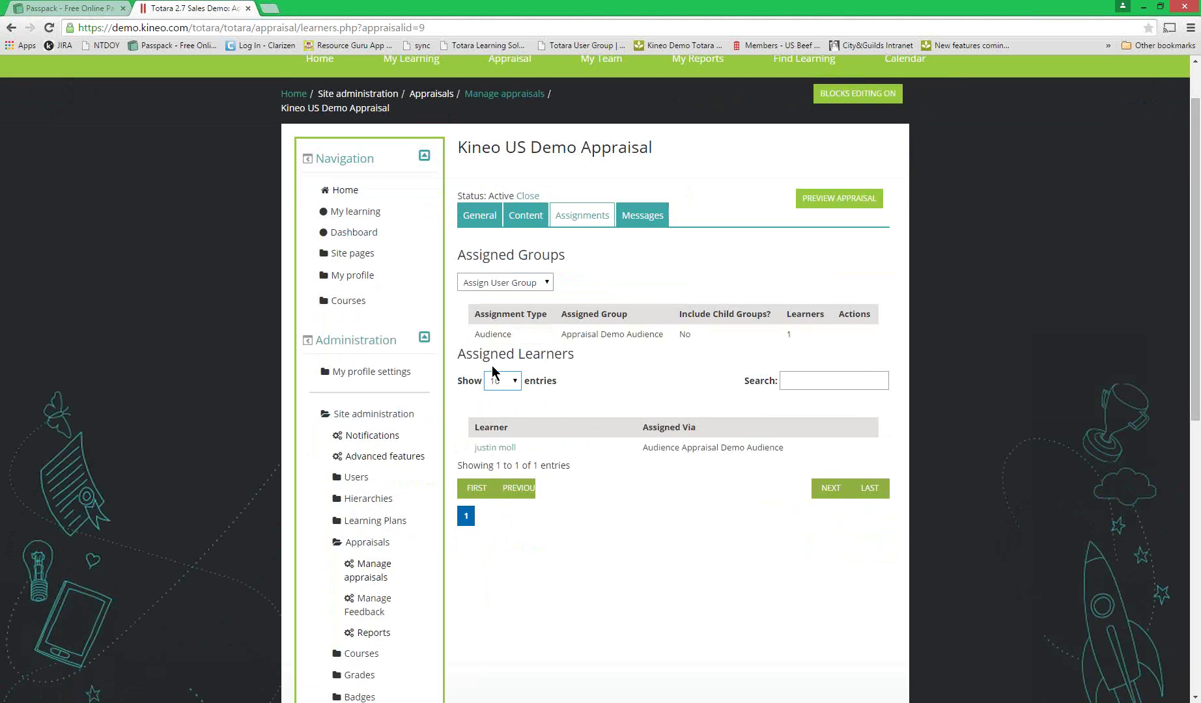
left_click(544, 285)
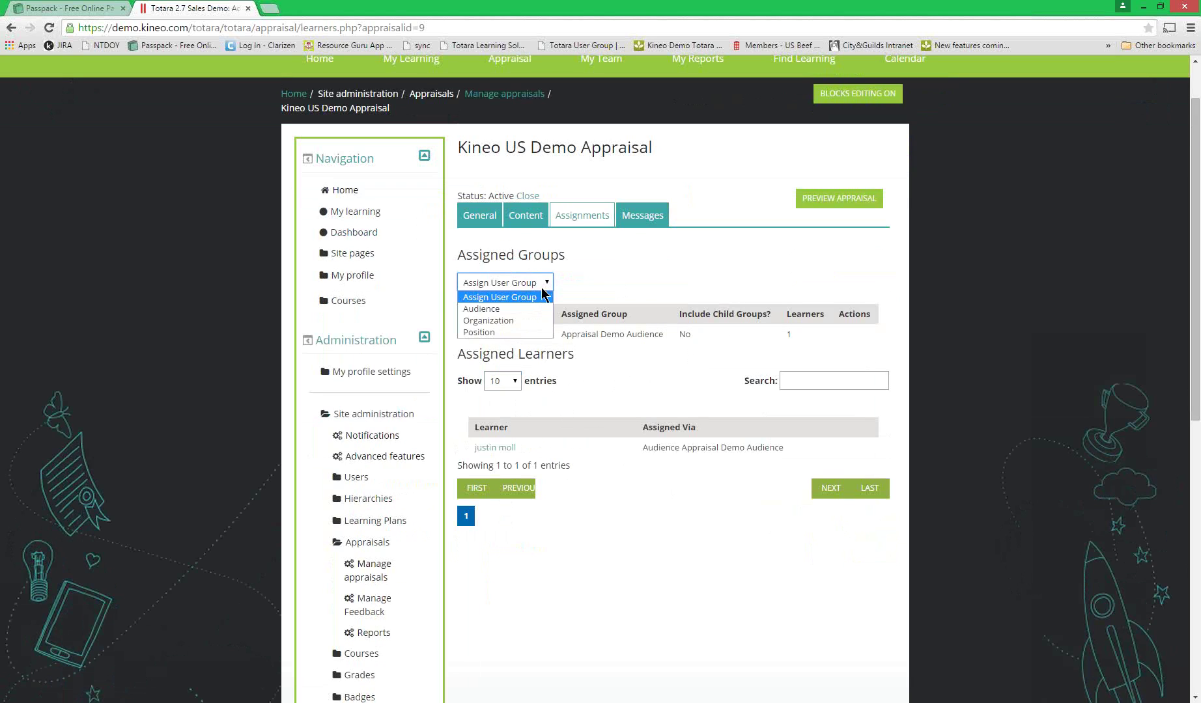
left_click(619, 280)
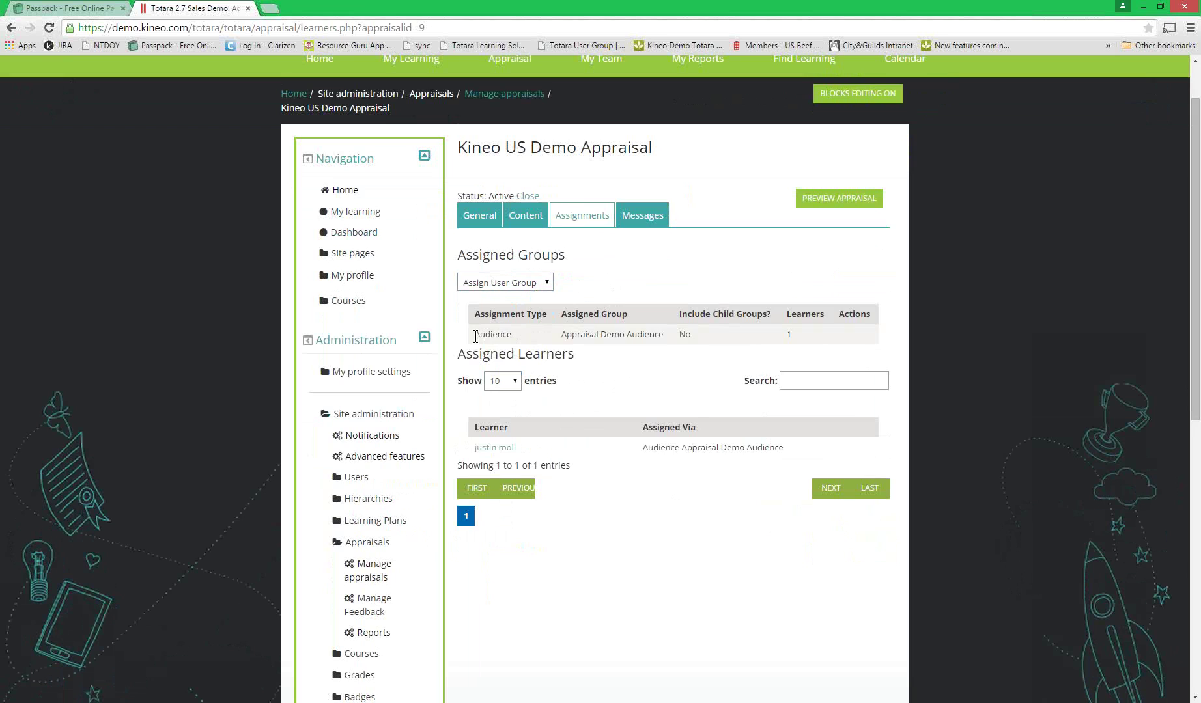
left_click_drag(493, 336, 891, 343)
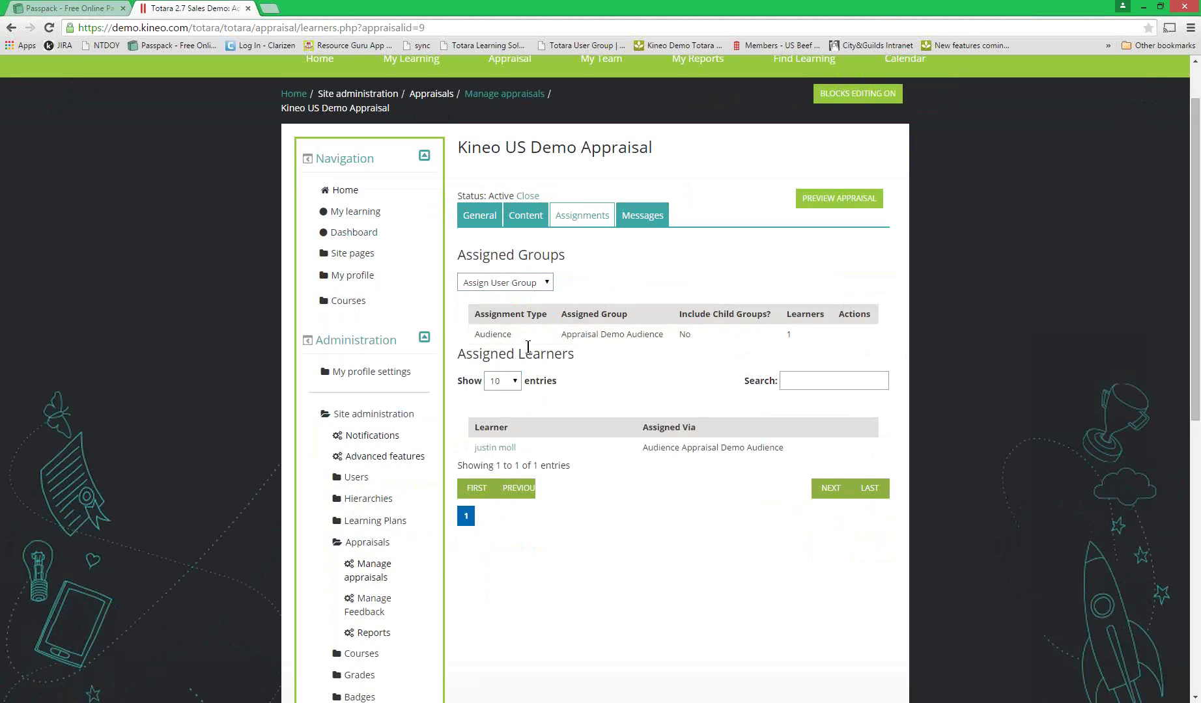
left_click(536, 285)
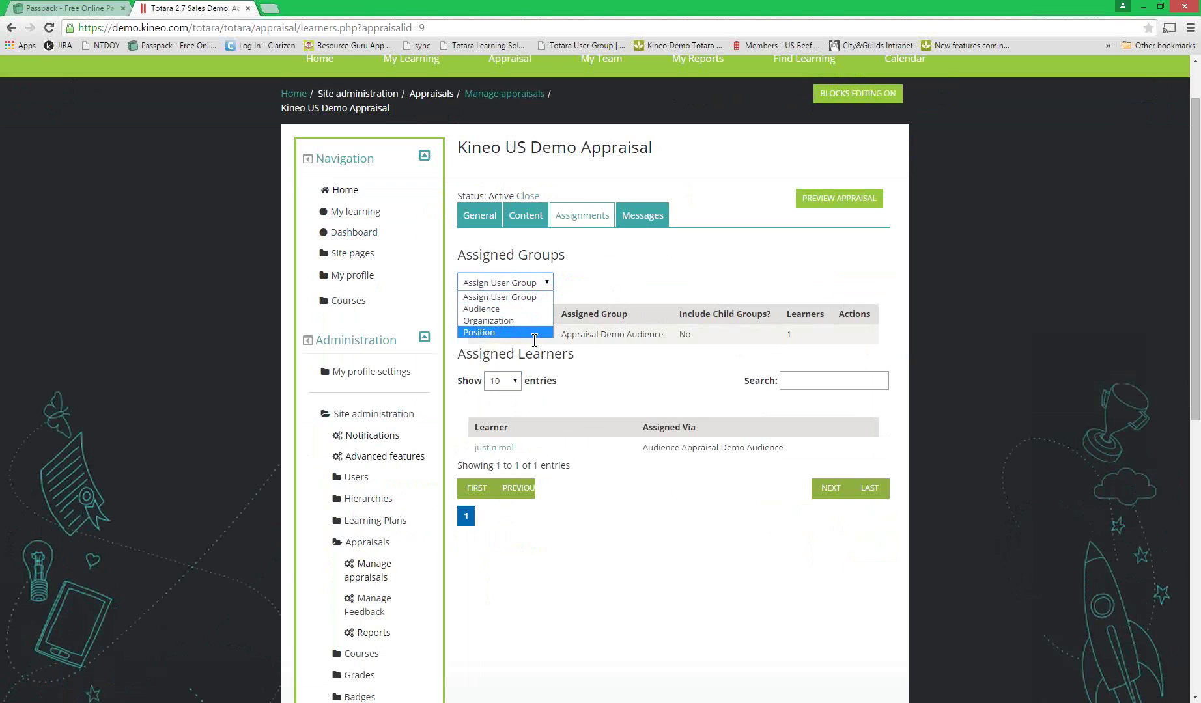
left_click(623, 286)
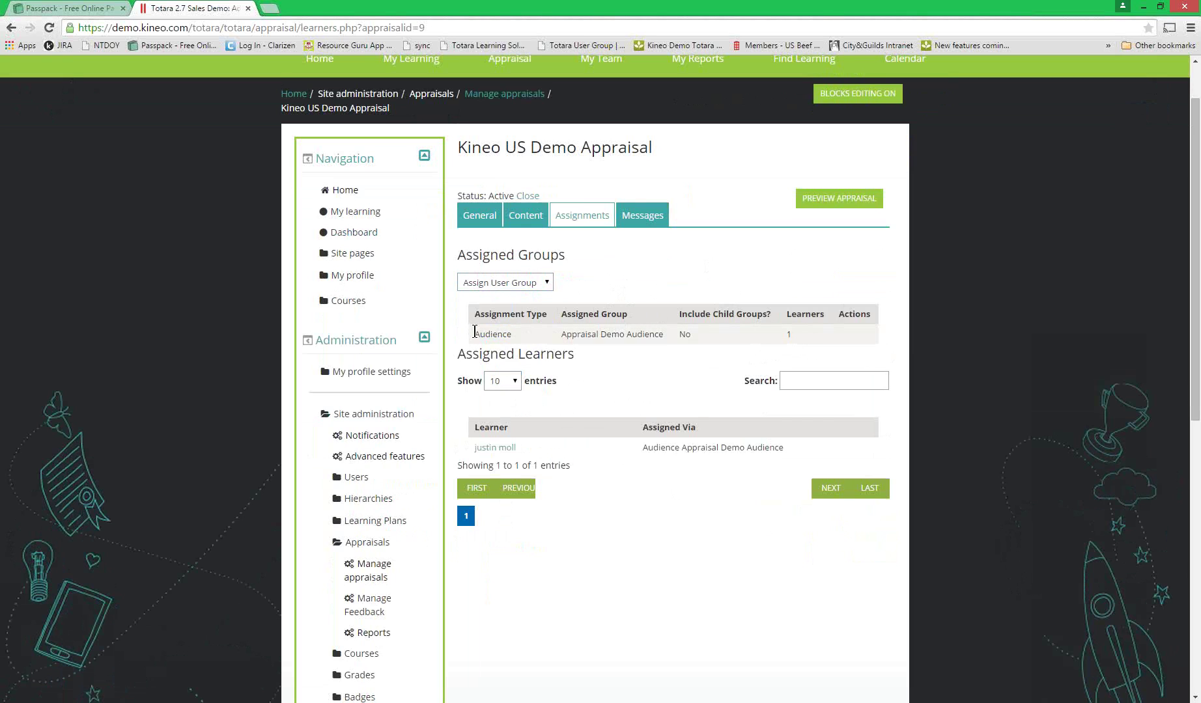
left_click_drag(474, 332, 675, 335)
left_click(675, 335)
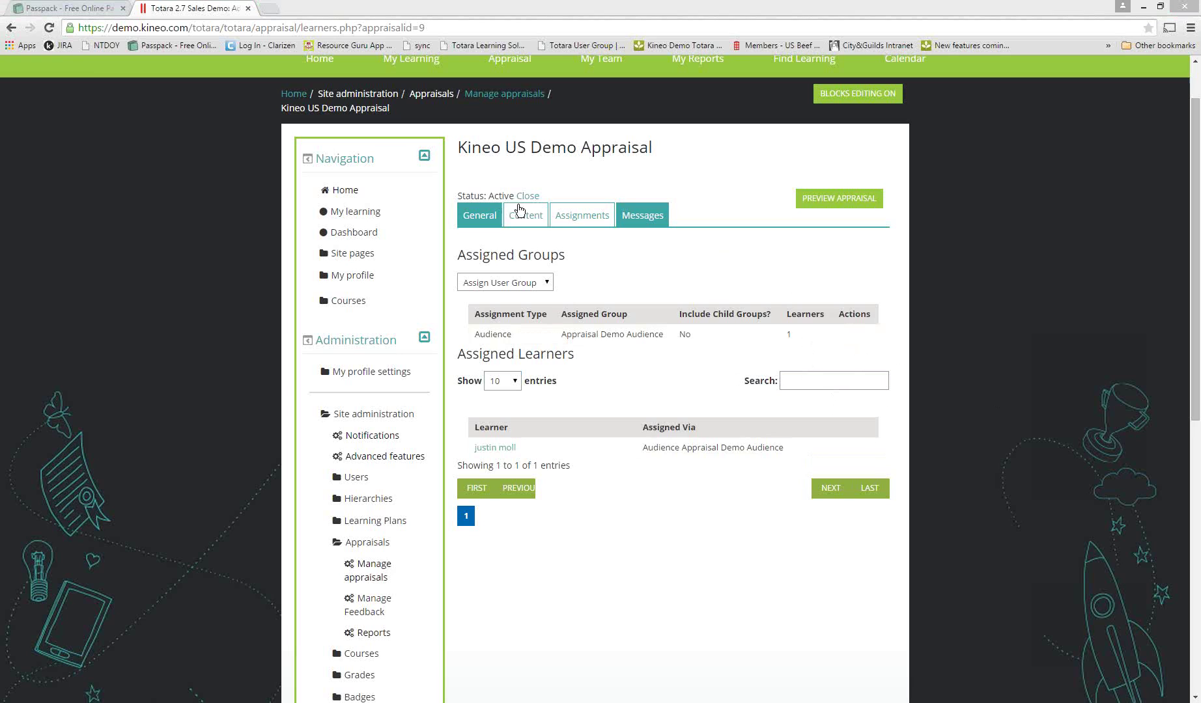
- Add position groups Field Operations and General Manager (under District Manager) and save
left_click(545, 282)
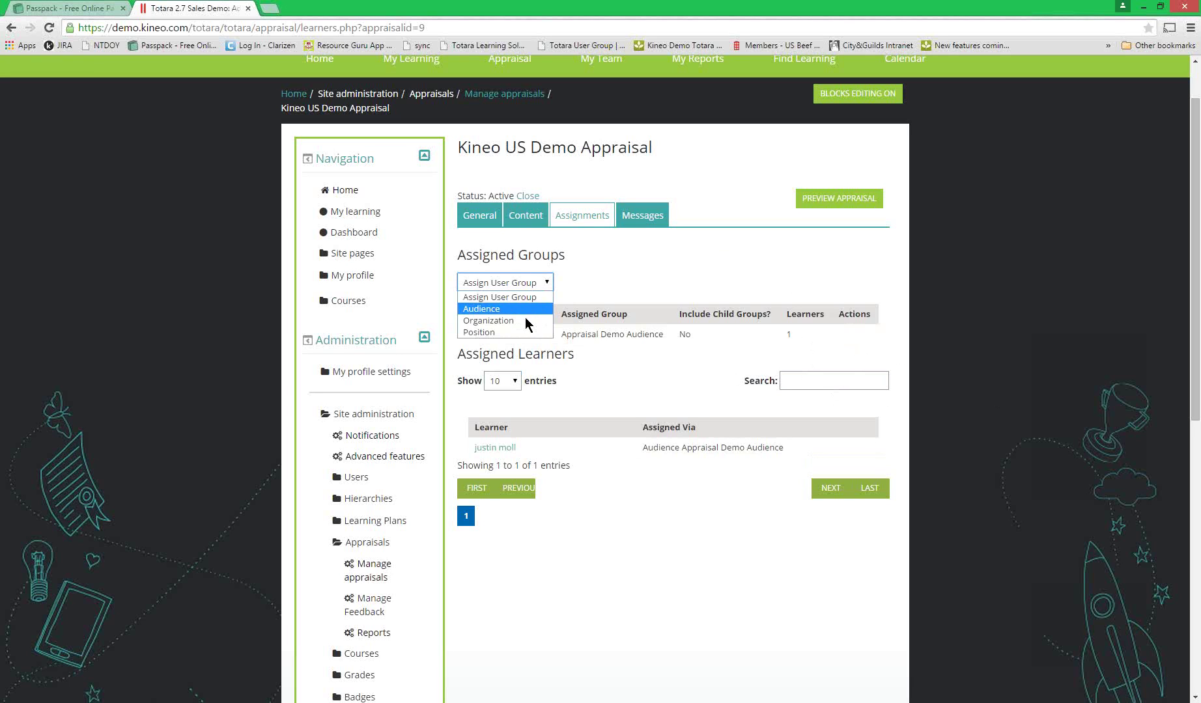
left_click(523, 321)
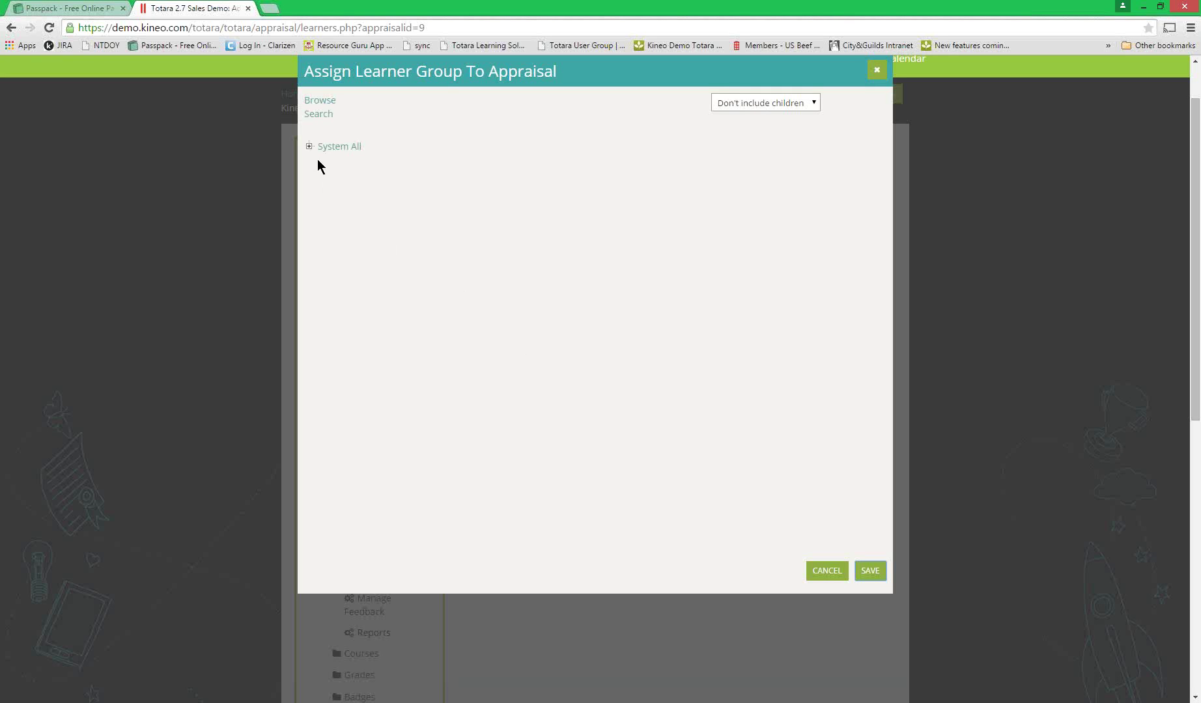
left_click(309, 146)
left_click(321, 169)
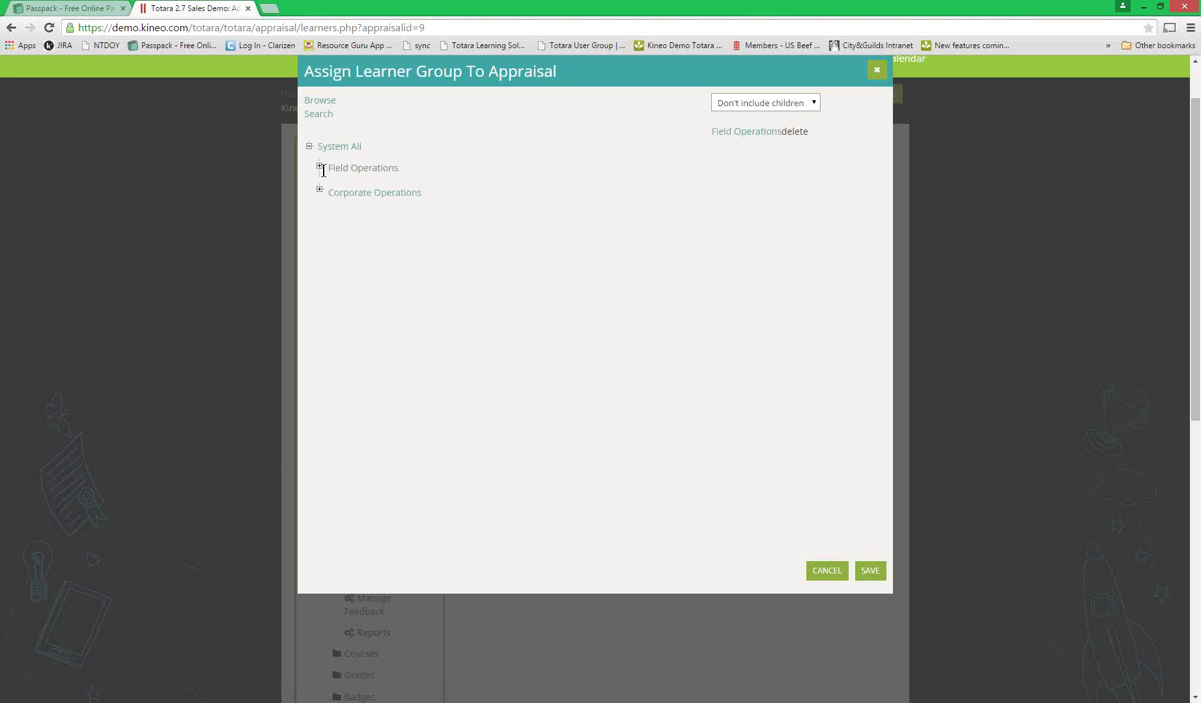
left_click(319, 167)
left_click(330, 192)
left_click(340, 215)
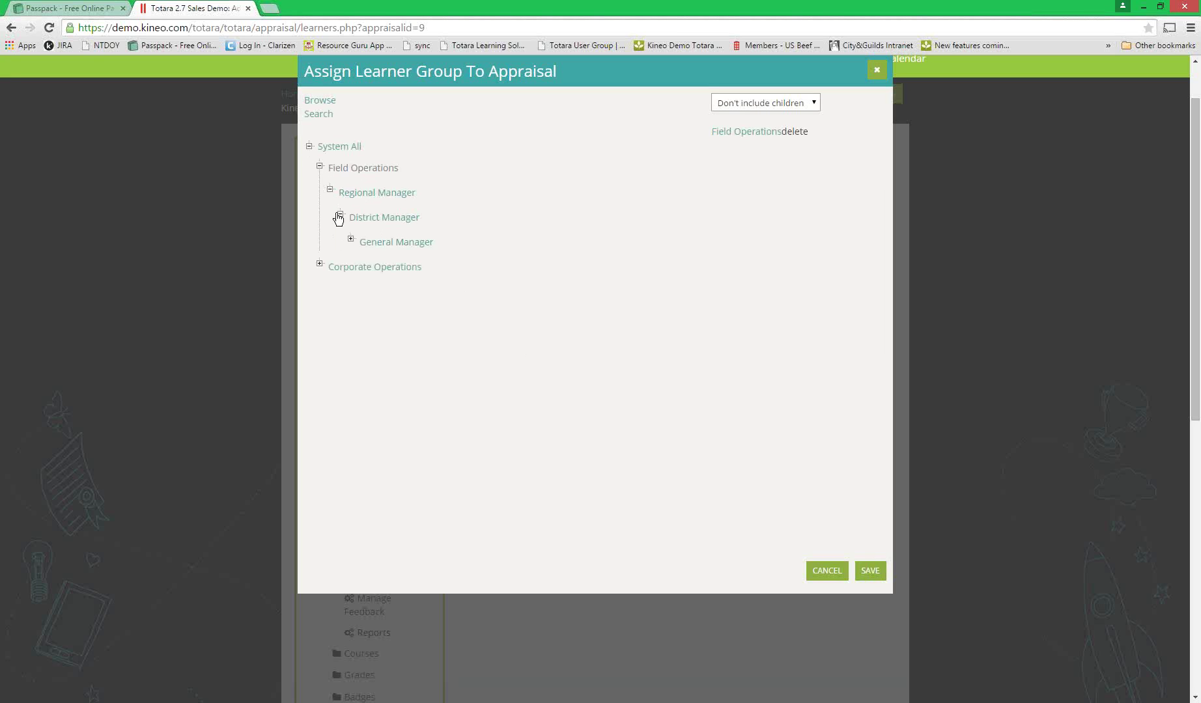
left_click(396, 242)
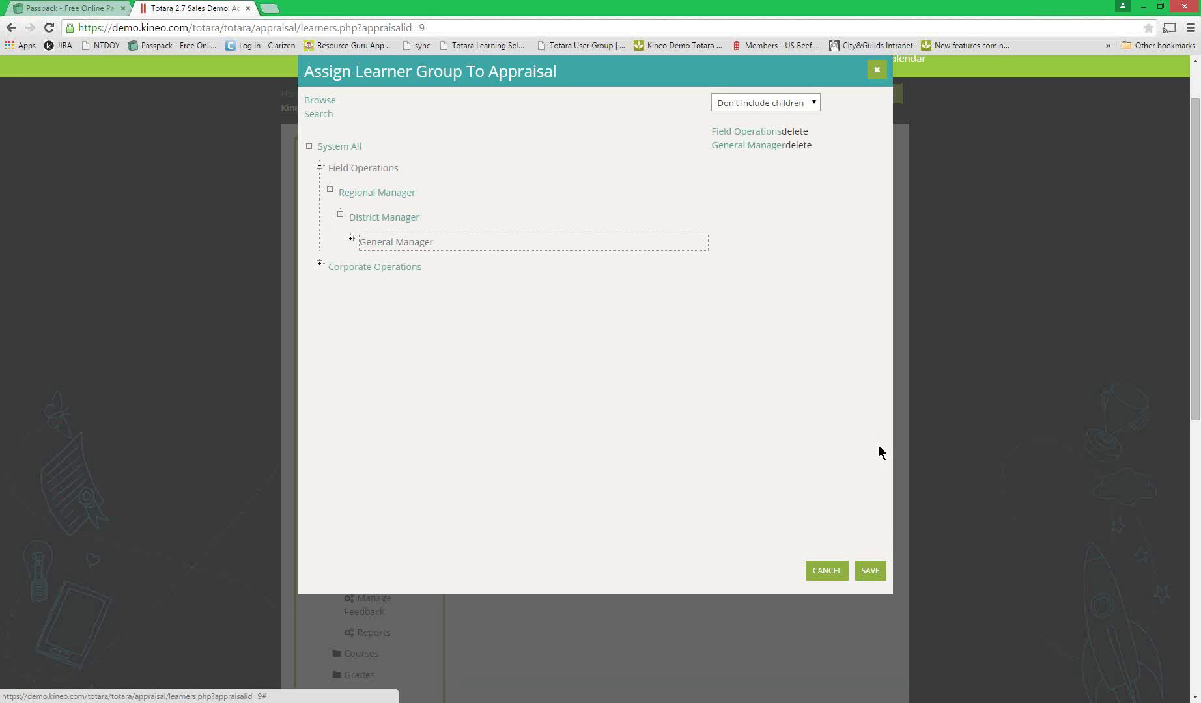
left_click(876, 572)
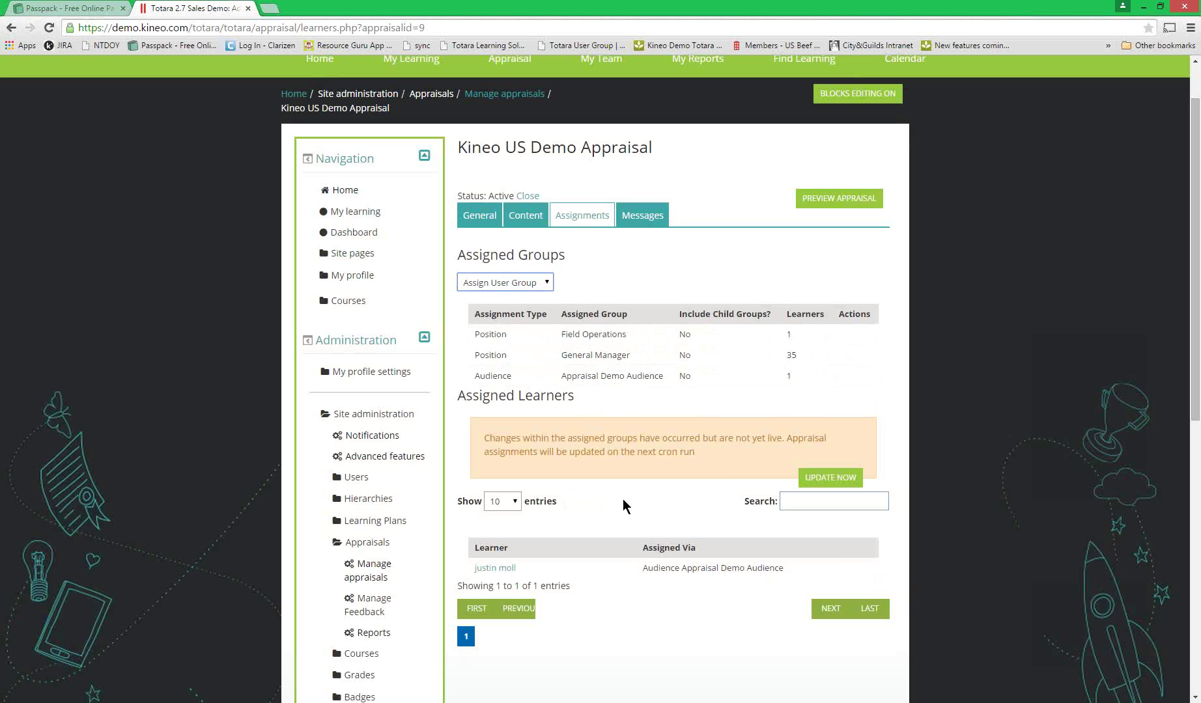
- Apply the assignment changes with UPDATE NOW, then return to Manage appraisals
left_click(848, 481)
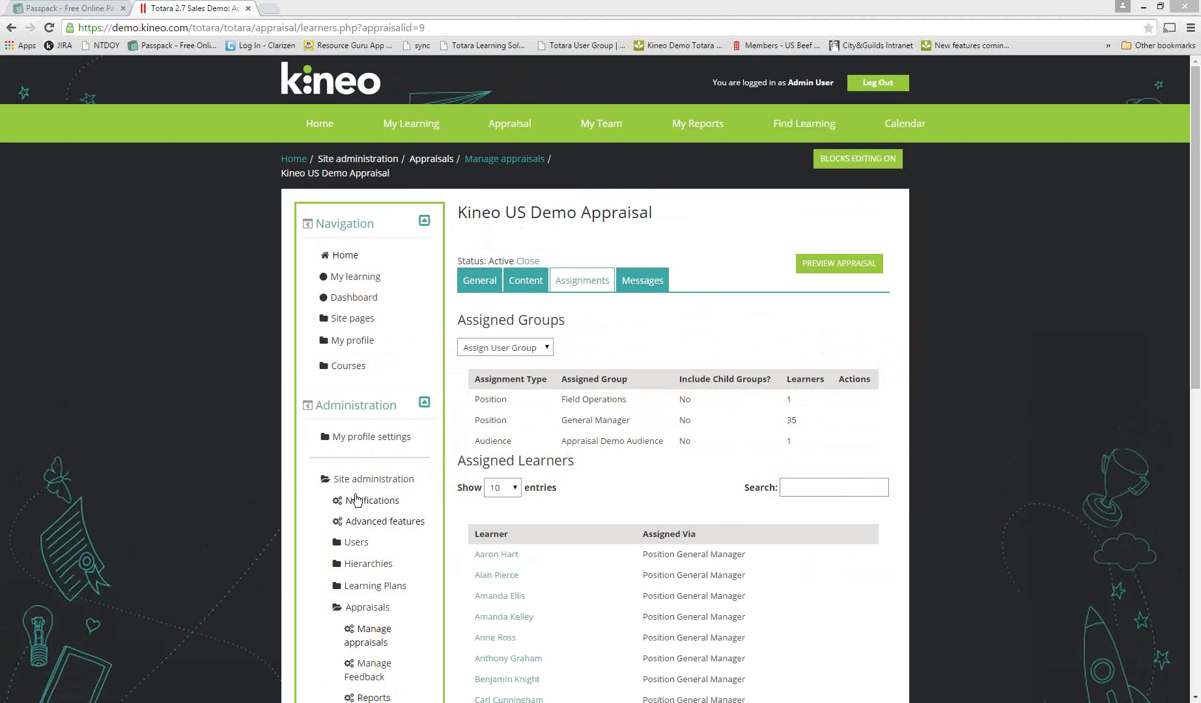
left_click(370, 643)
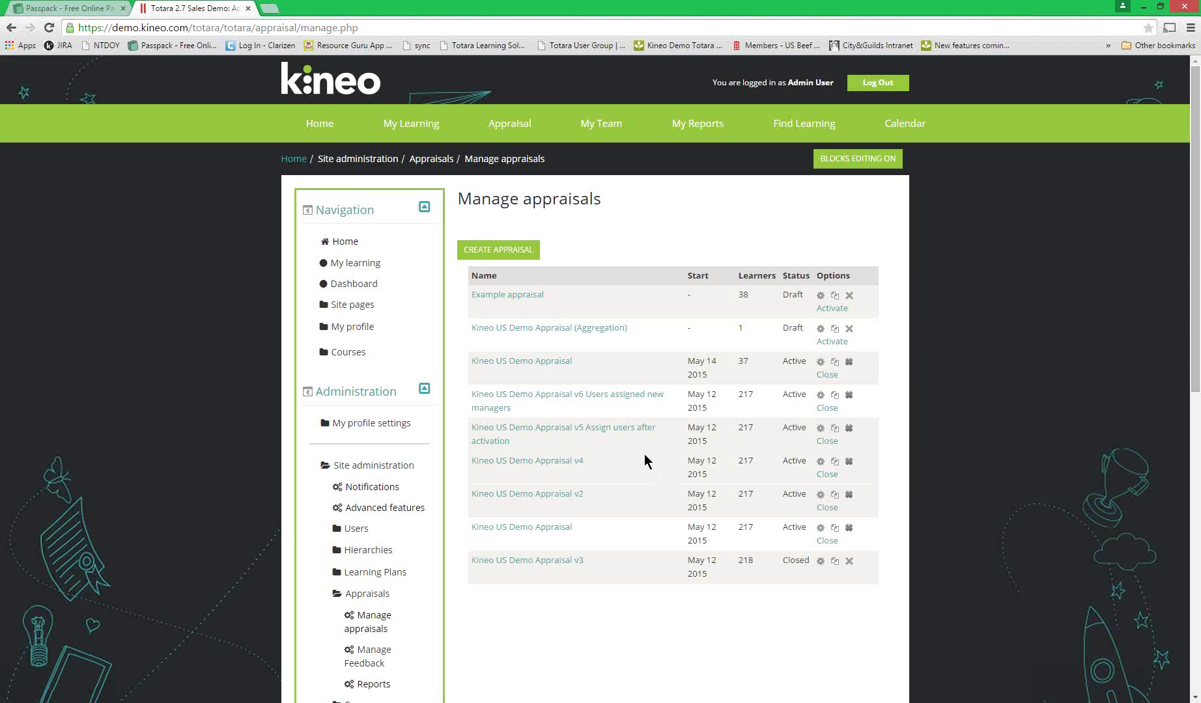
- Copy the Aggregation appraisal, rename the copy 'LIVE DEMO' and save it
left_click(836, 330)
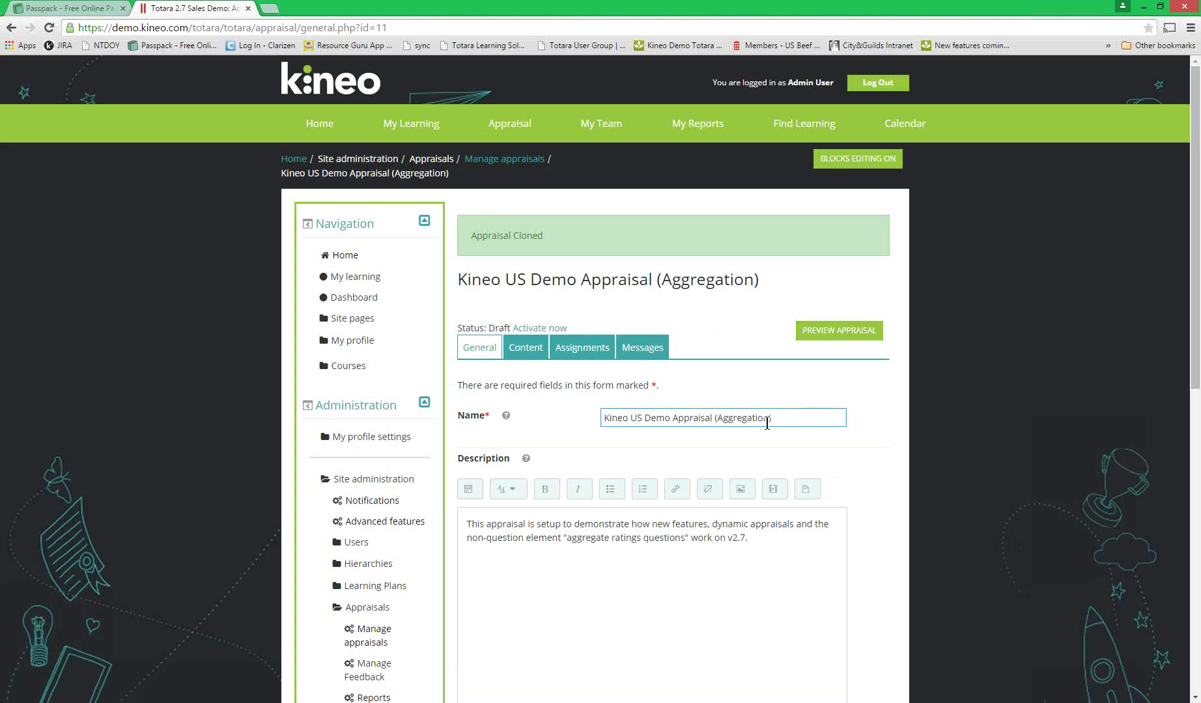
left_click_drag(767, 424, 510, 412)
type("LIVE DEMO")
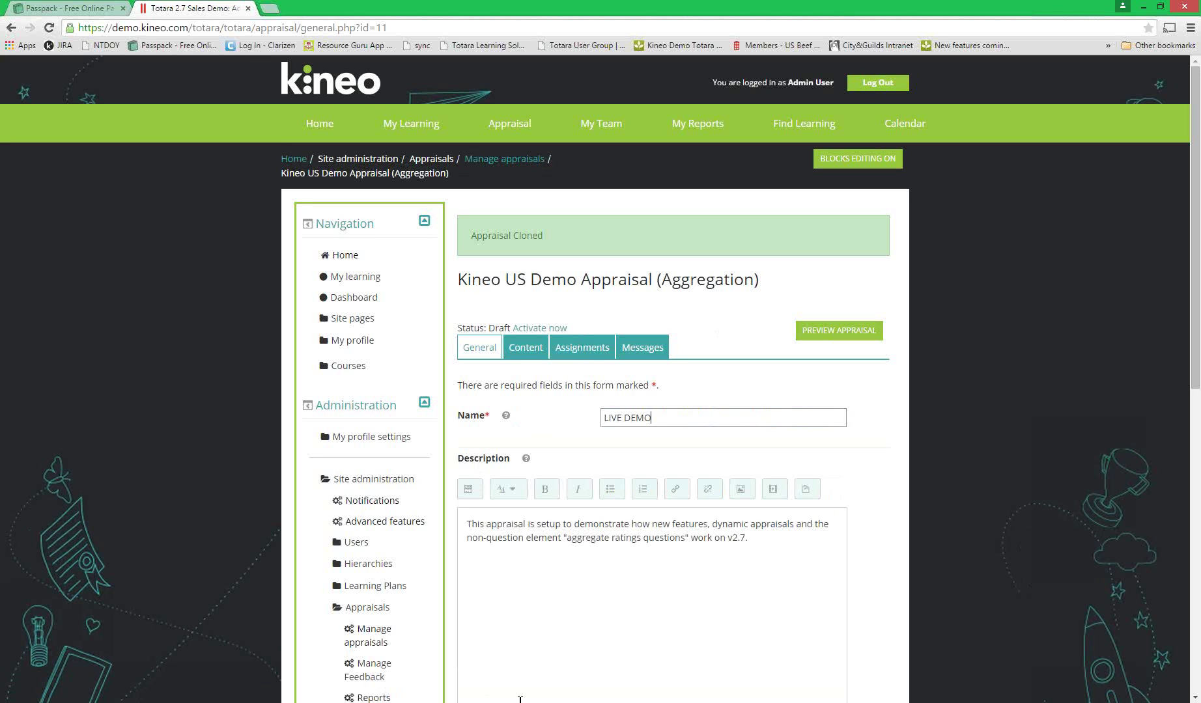
left_click(604, 537)
scroll(596, 616, "down", 1)
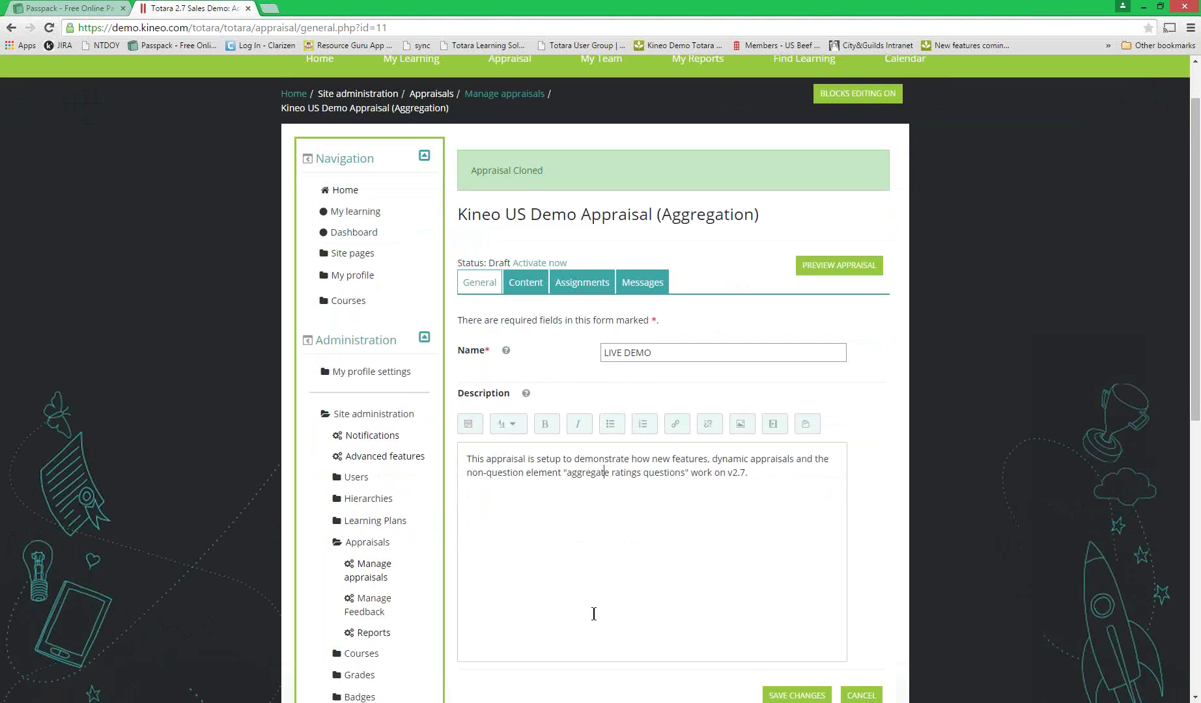
scroll(720, 648, "down", 1)
left_click(819, 629)
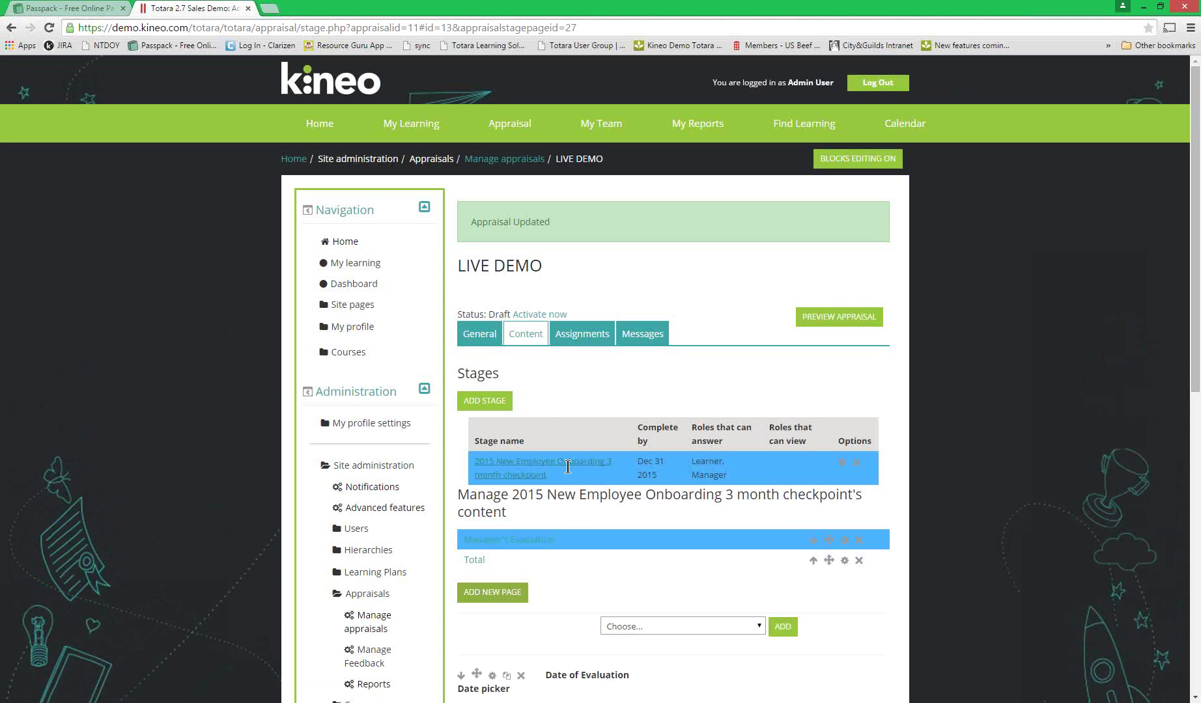
- Review LIVE DEMO's assigned audience and learner, then start Activate now
left_click(579, 336)
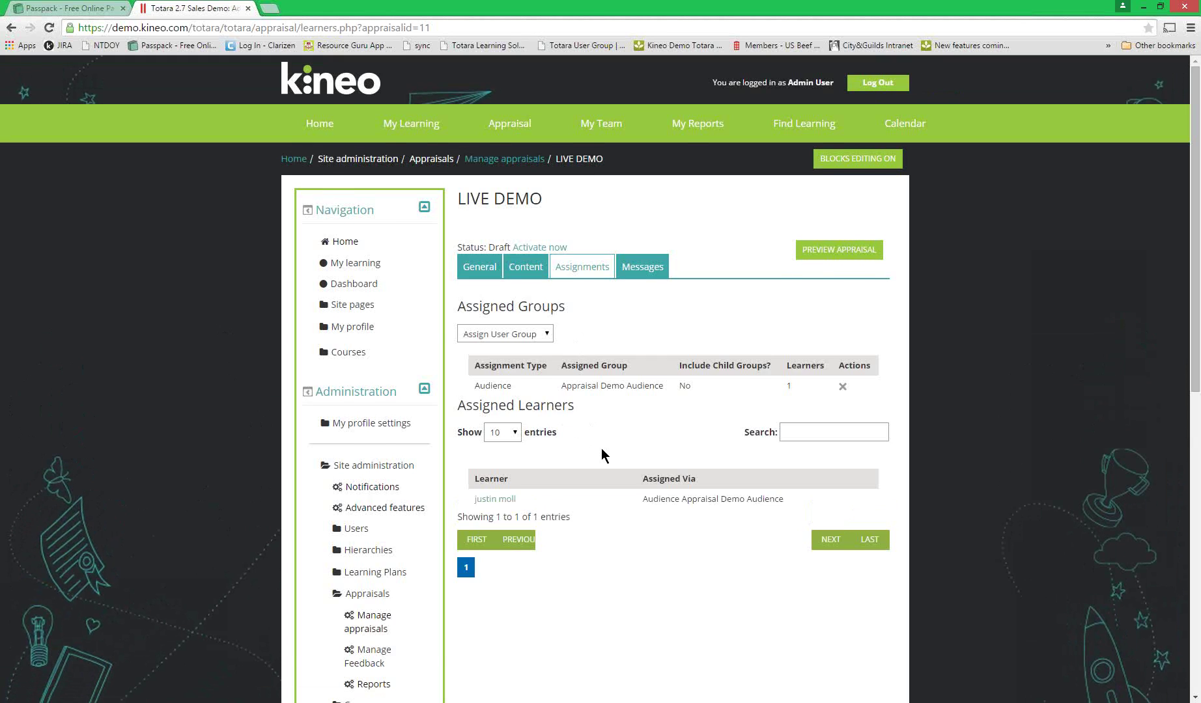
scroll(601, 449, "down", 1)
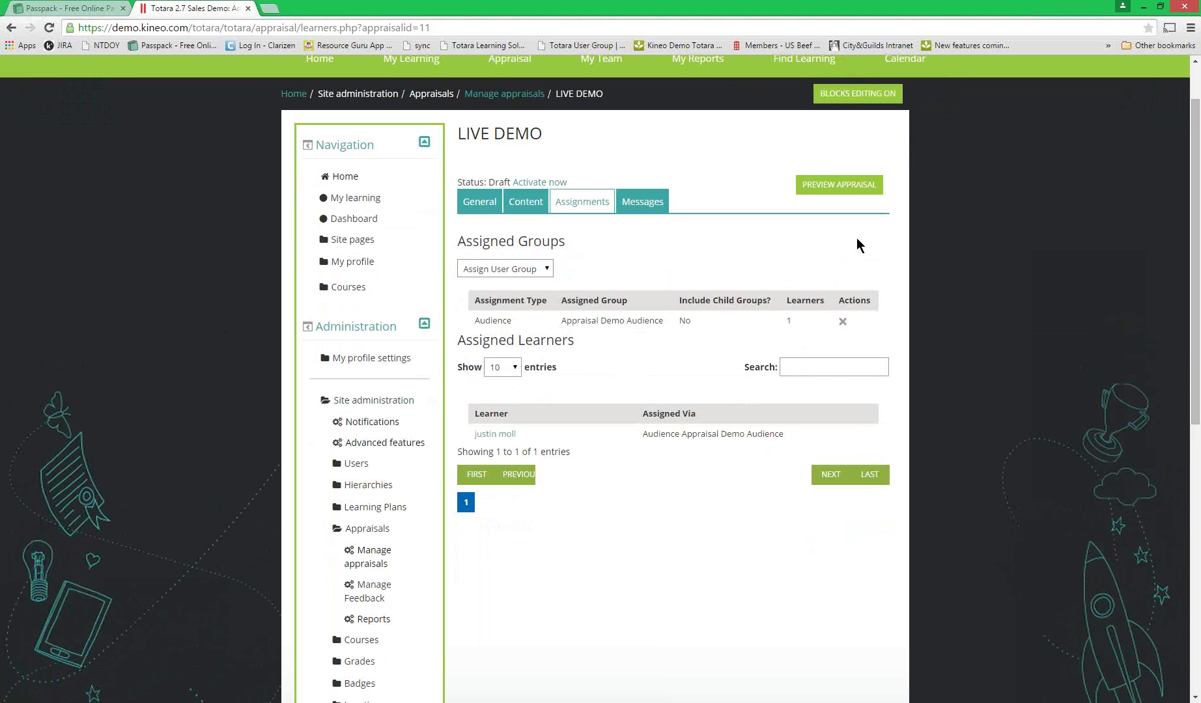
scroll(857, 238, "down", 1)
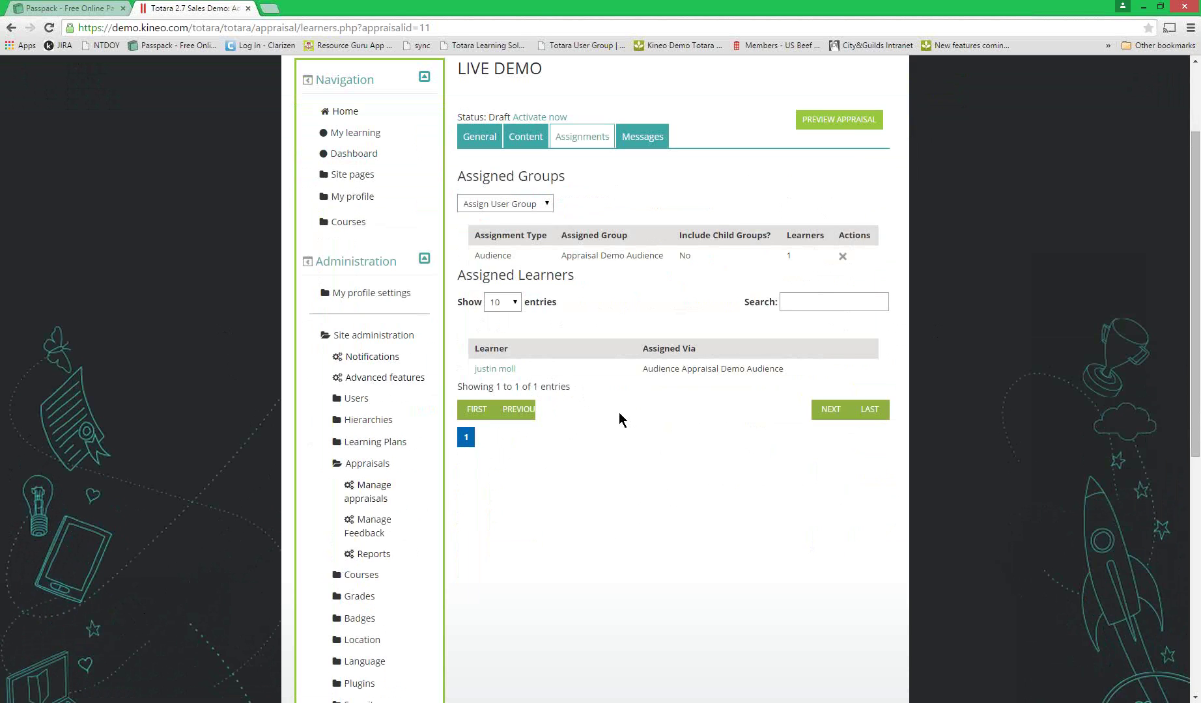
scroll(620, 418, "up", 1)
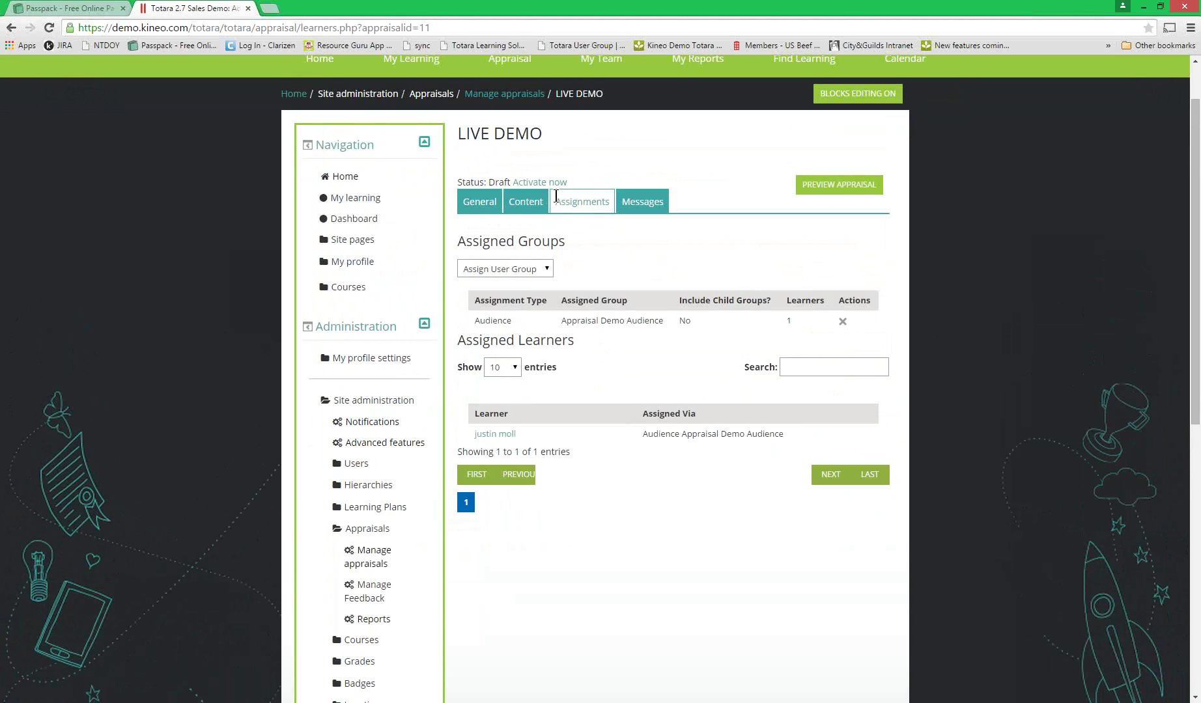
left_click(554, 184)
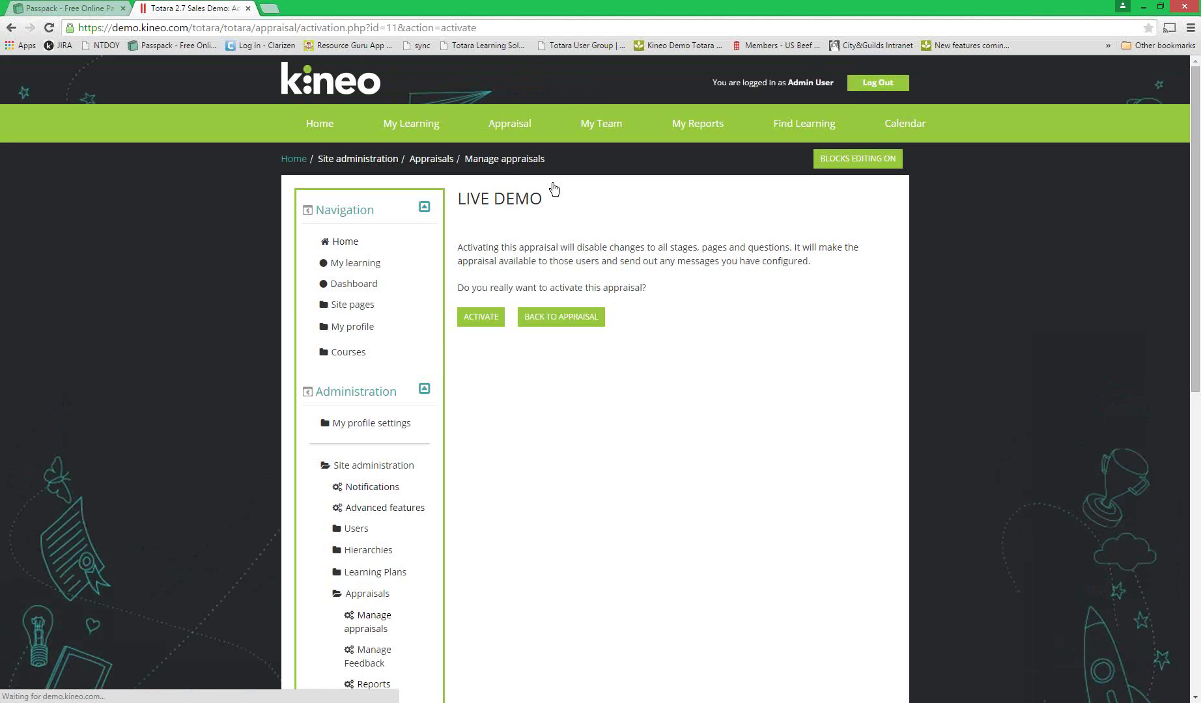
- Confirm activation of the LIVE DEMO appraisal
left_click(472, 319)
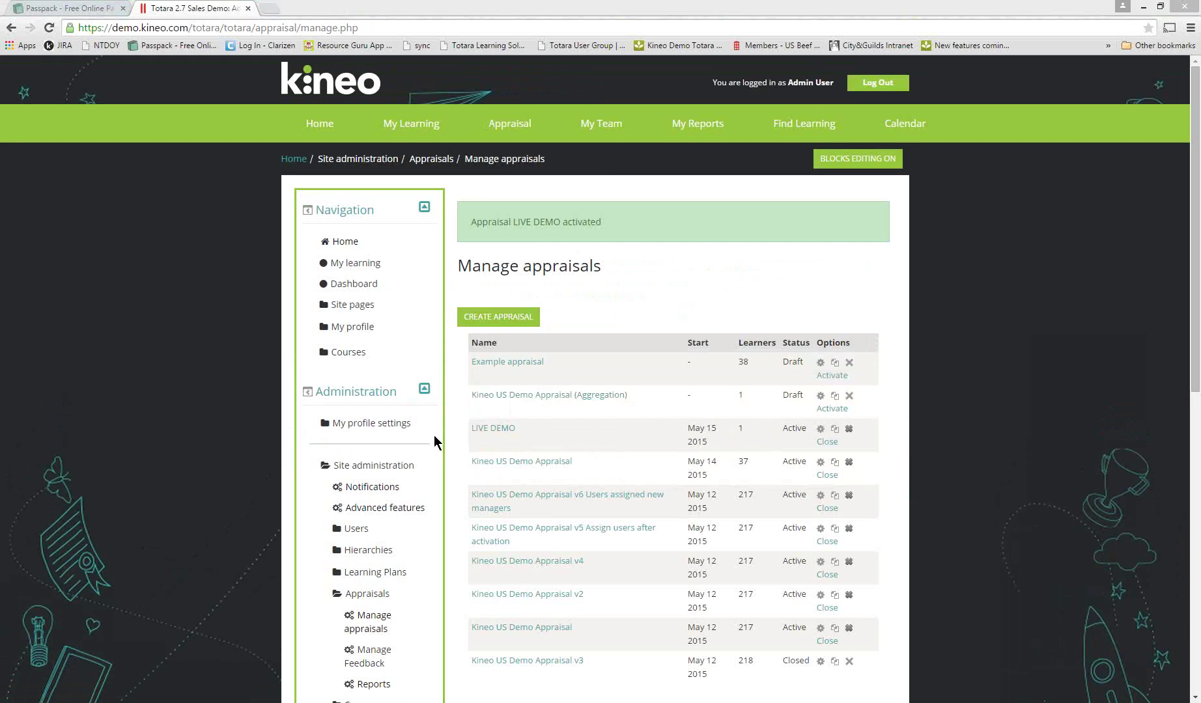
- Go to Site administration > Users > Accounts > Browse list of users
left_click(452, 478)
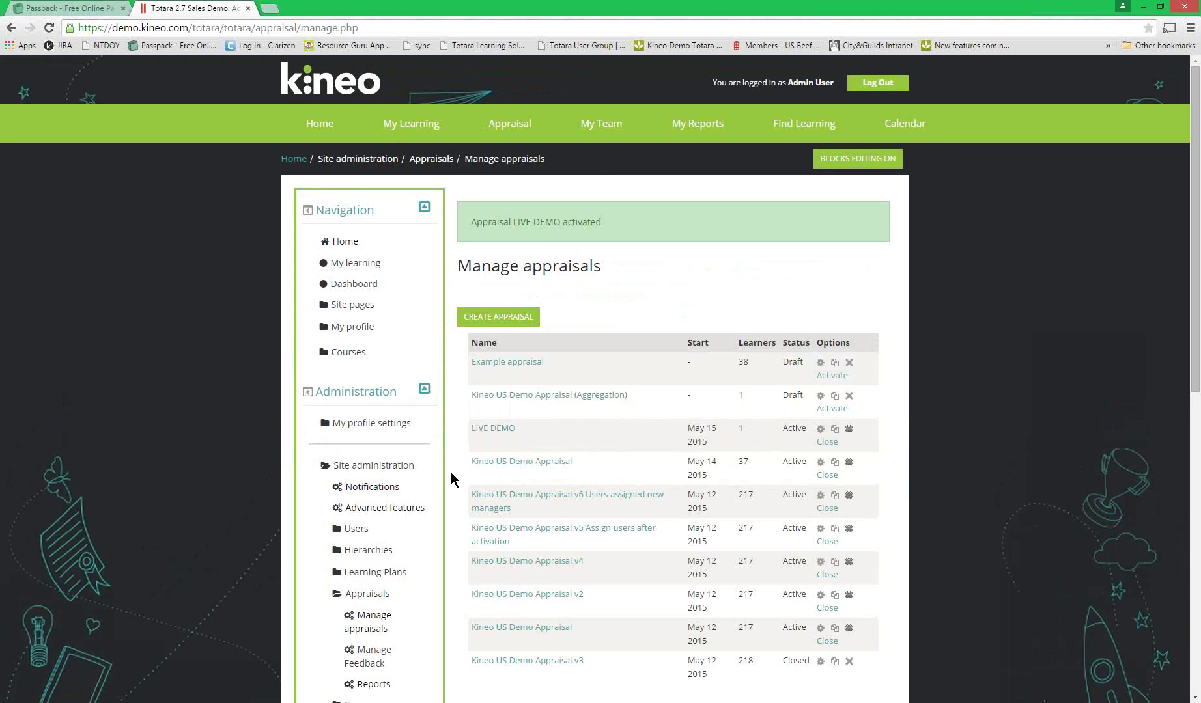
scroll(451, 472, "down", 1)
left_click(360, 464)
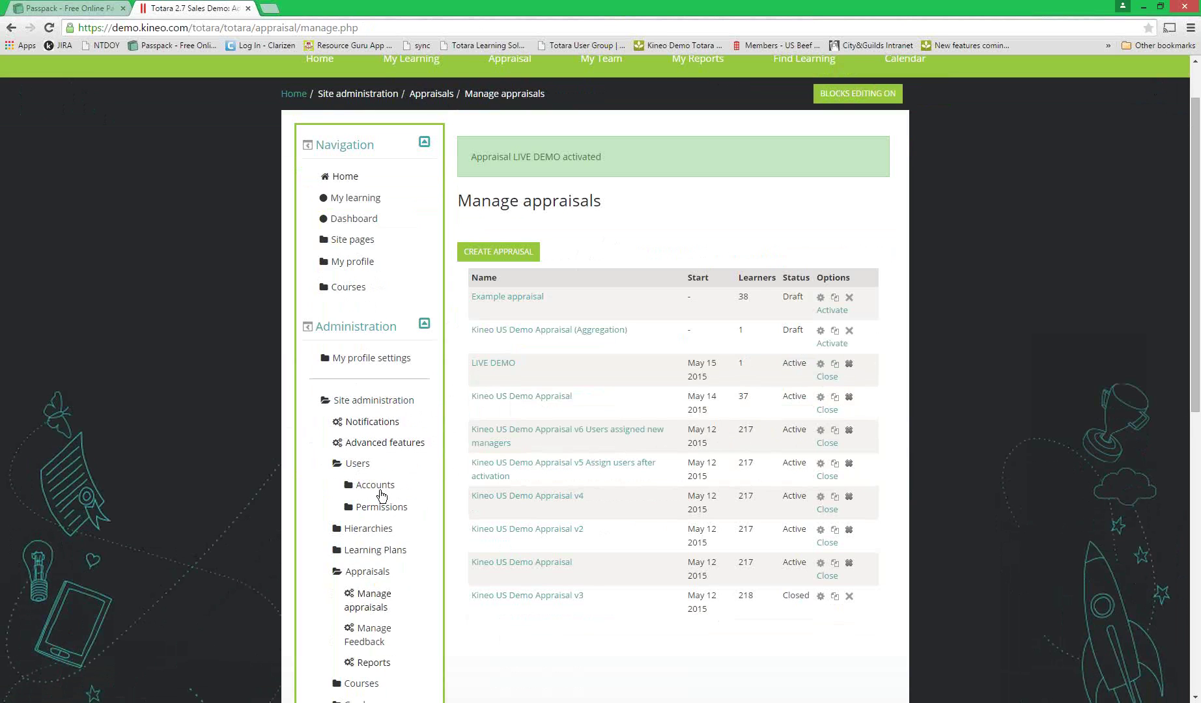
left_click(379, 490)
scroll(429, 448, "down", 2)
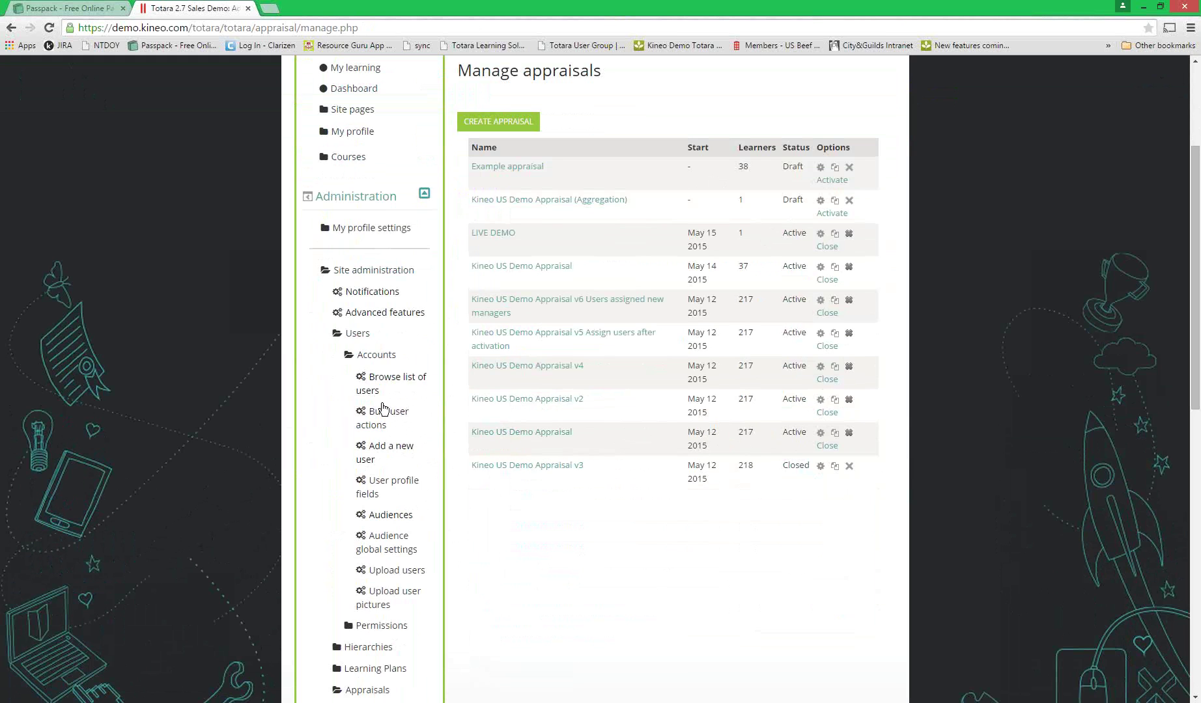
left_click(386, 380)
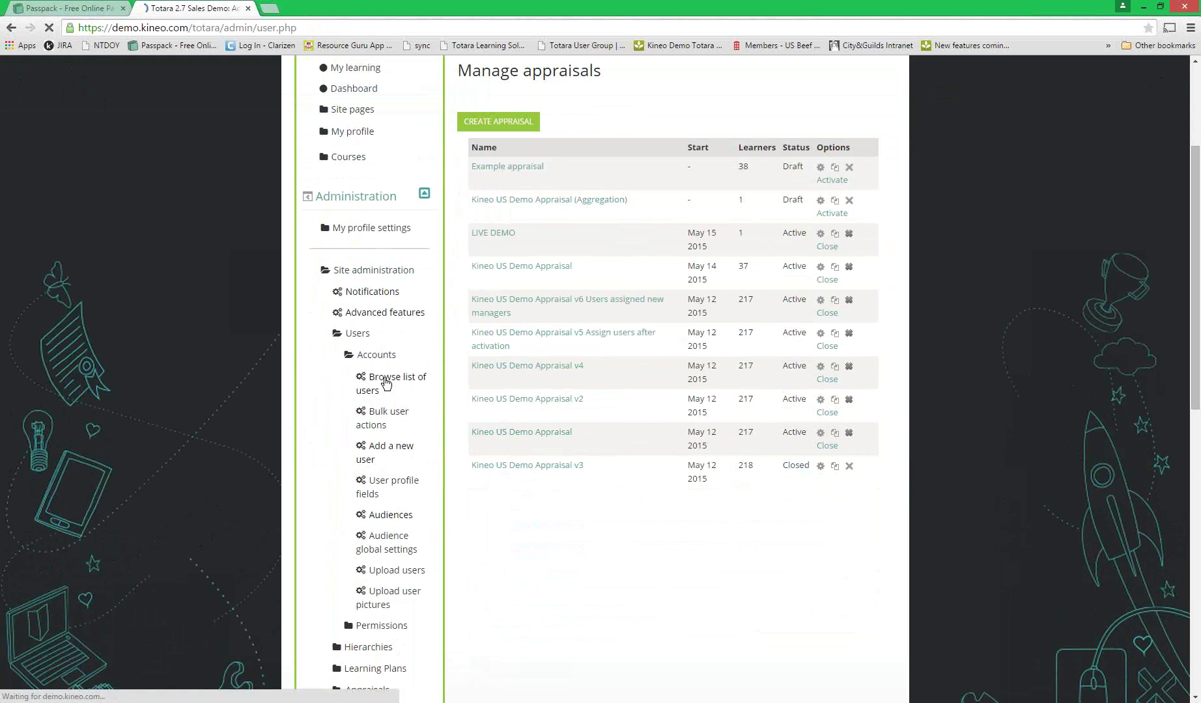
- Filter the user list by the demo learner's full name
left_click(720, 302)
type("T")
key("BackSpace")
type("tayla")
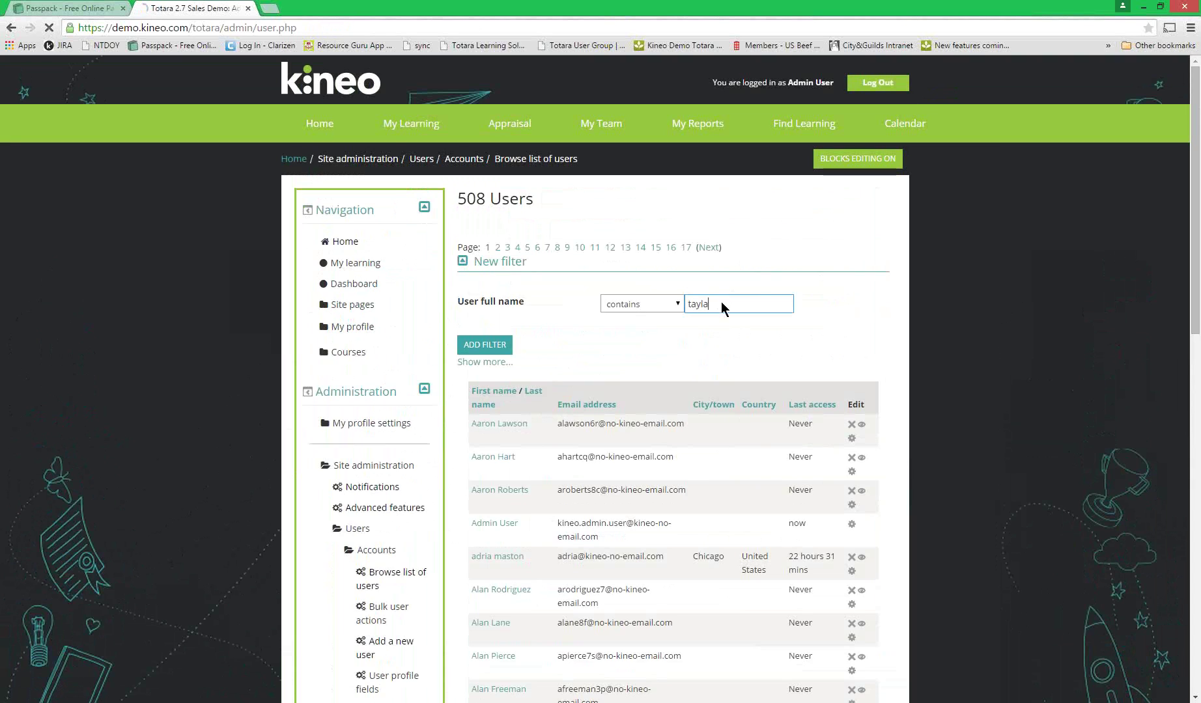
key("Return")
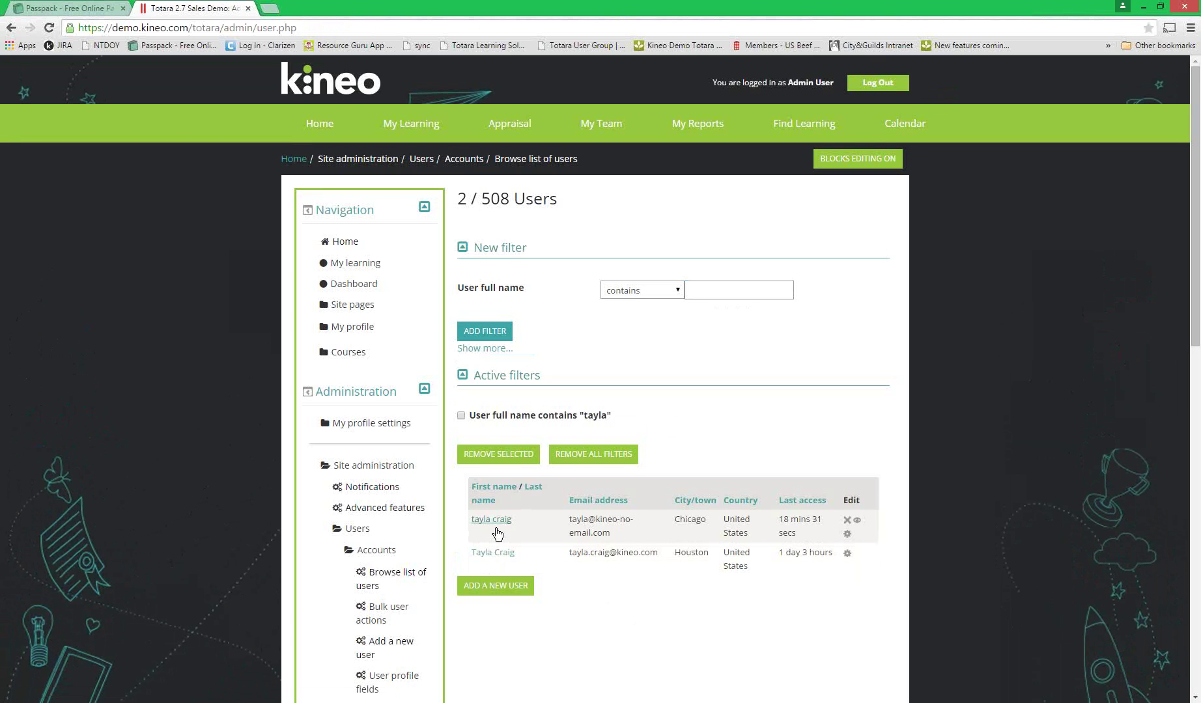
- Open the matching learner's profile for editing and expand the Optional fields
left_click(494, 521)
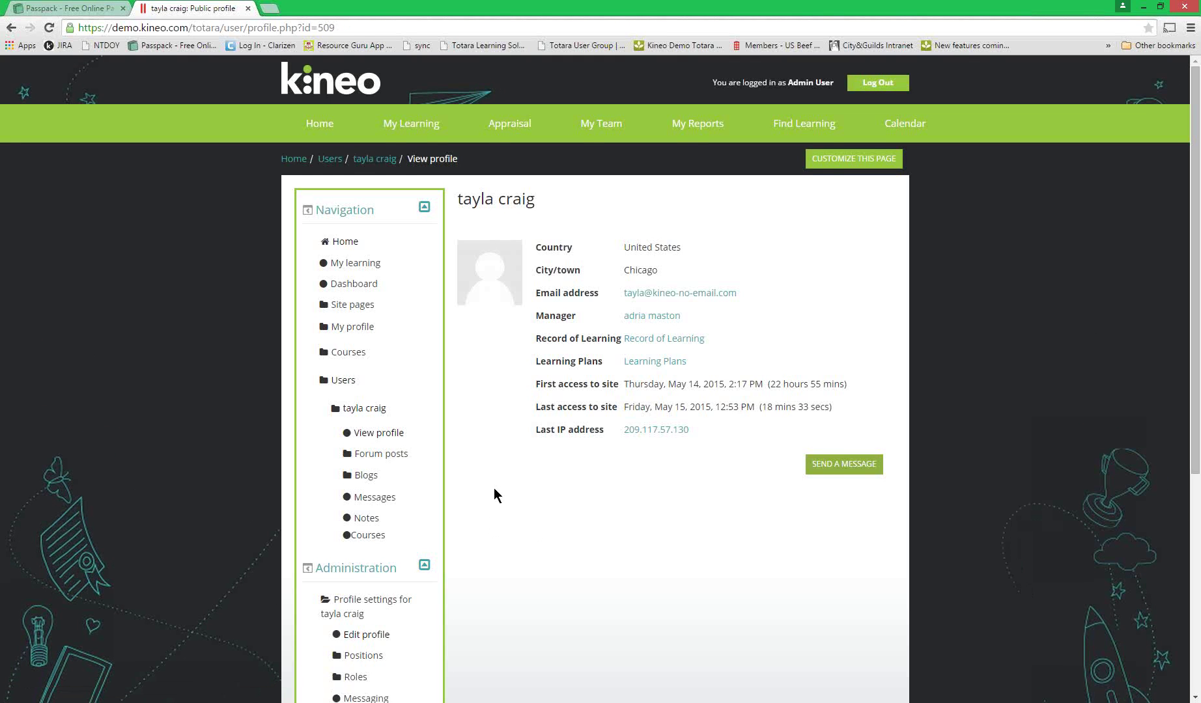
scroll(493, 495, "down", 1)
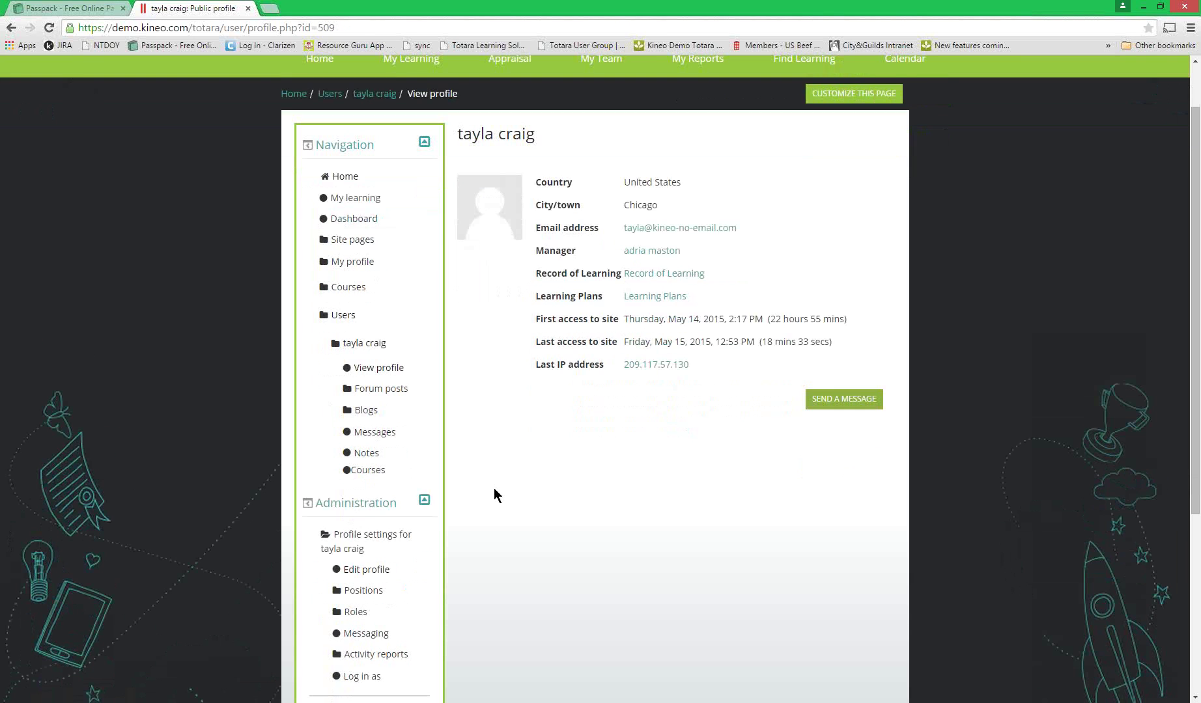
left_click(378, 572)
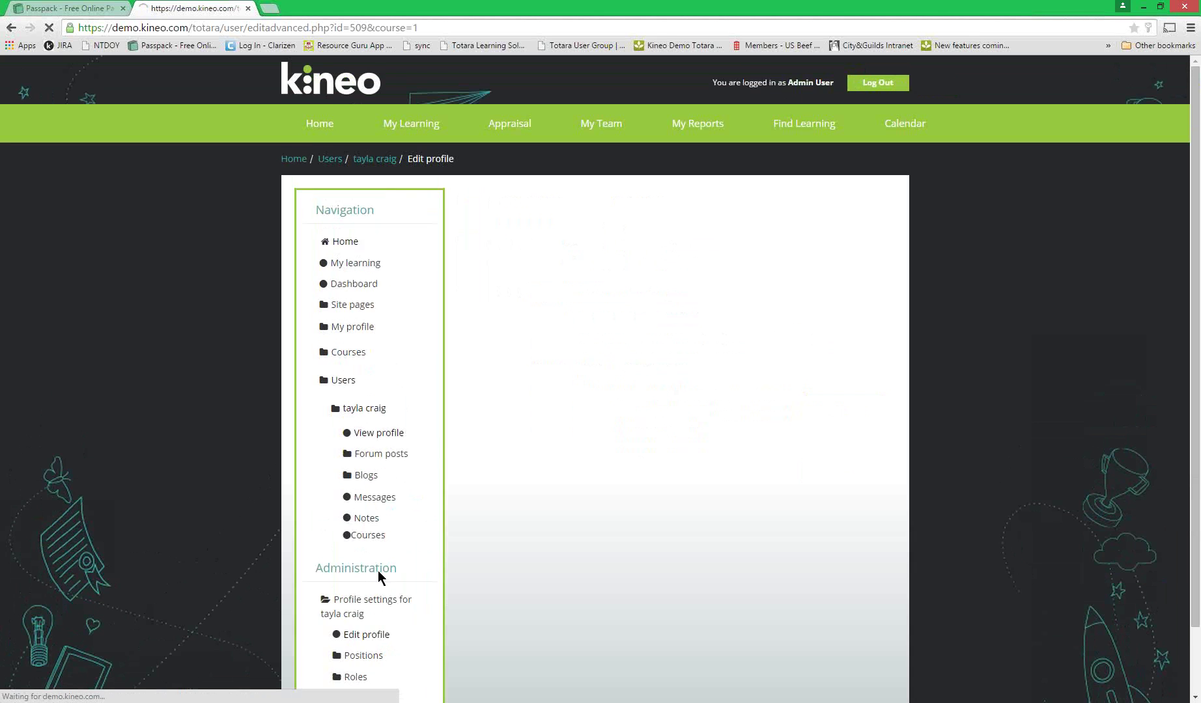
scroll(687, 510, "down", 6)
left_click(653, 532)
scroll(653, 545, "down", 9)
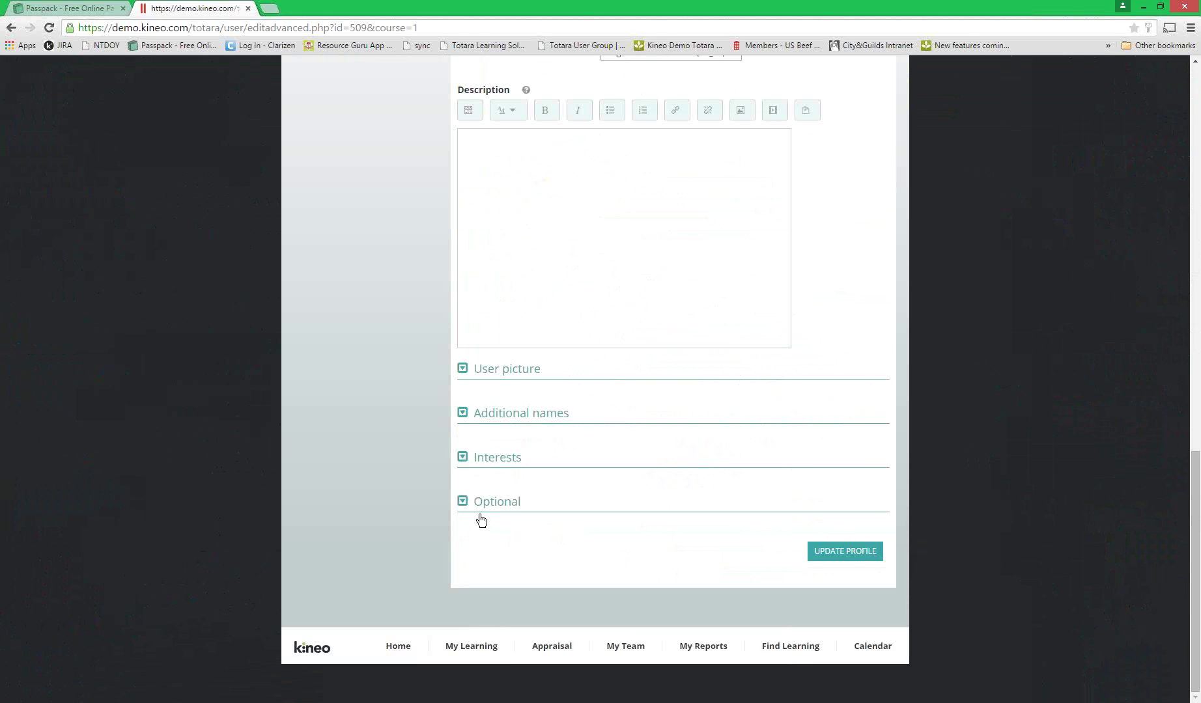
left_click(497, 507)
- Set the learner's Department to Kineo and update the profile
scroll(606, 508, "down", 6)
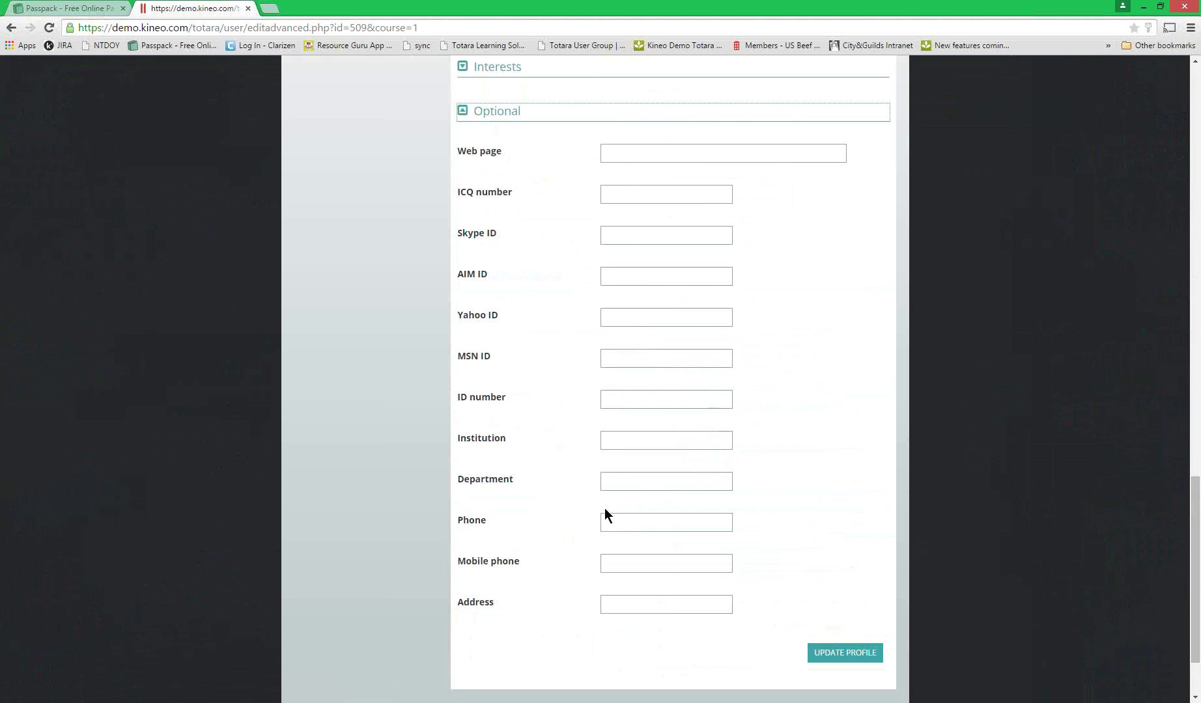
left_click(623, 481)
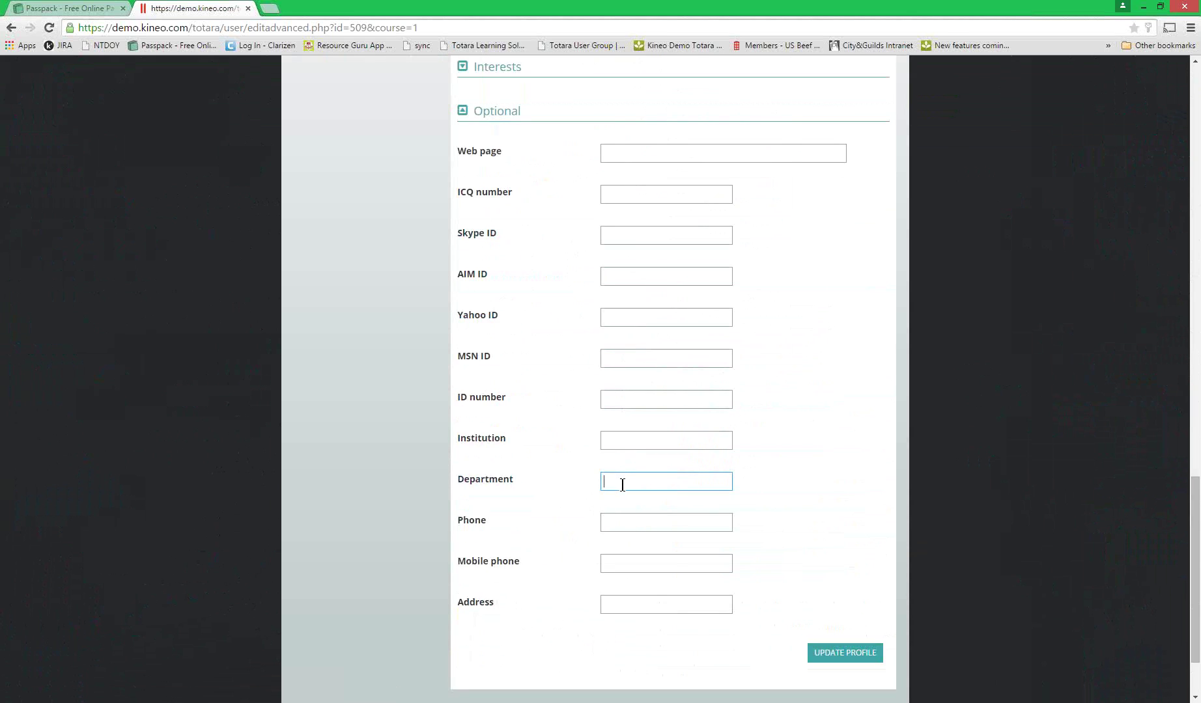
type("Kineo")
left_click(836, 660)
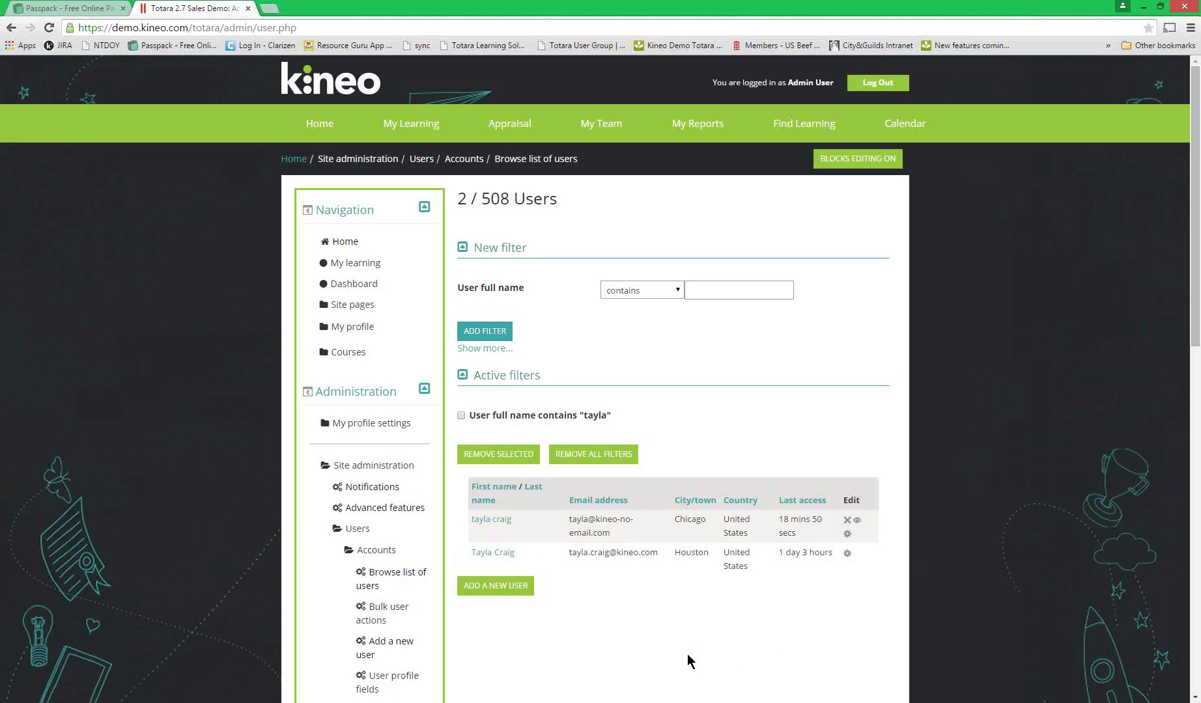
scroll(688, 655, "down", 1)
scroll(687, 660, "up", 1)
scroll(687, 655, "down", 1)
scroll(687, 654, "up", 1)
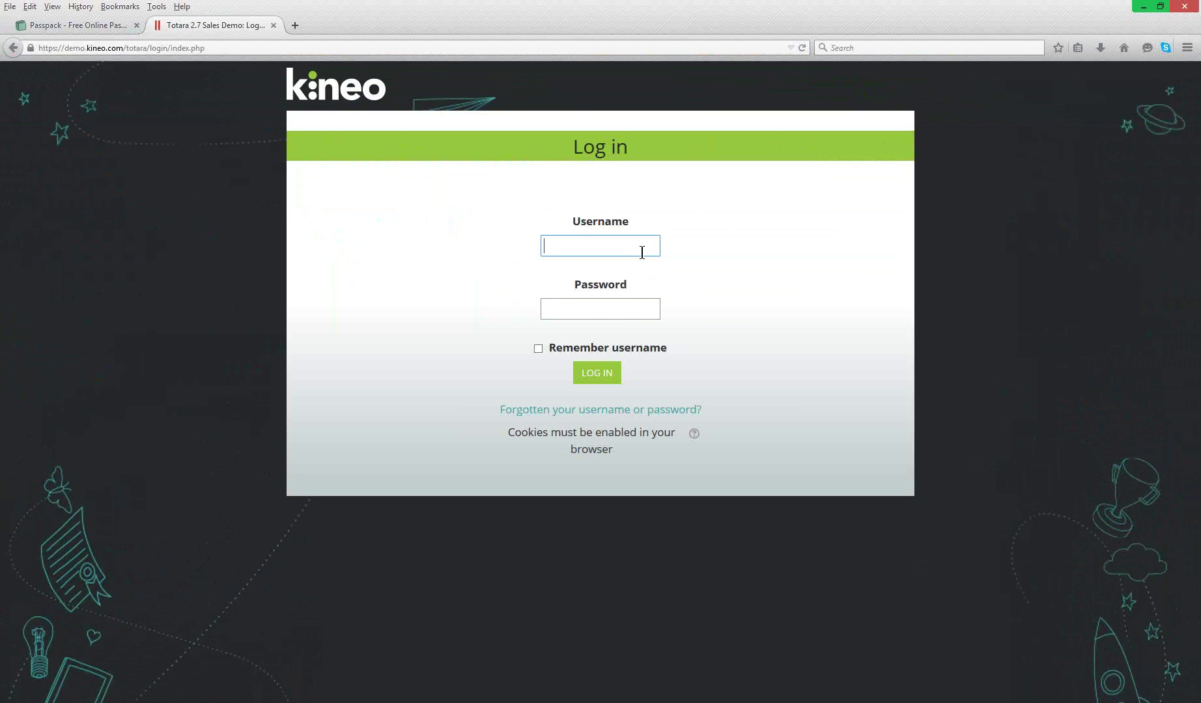
- Log in with the learner's username and password, then open Appraisal > All Appraisals
type("tayla")
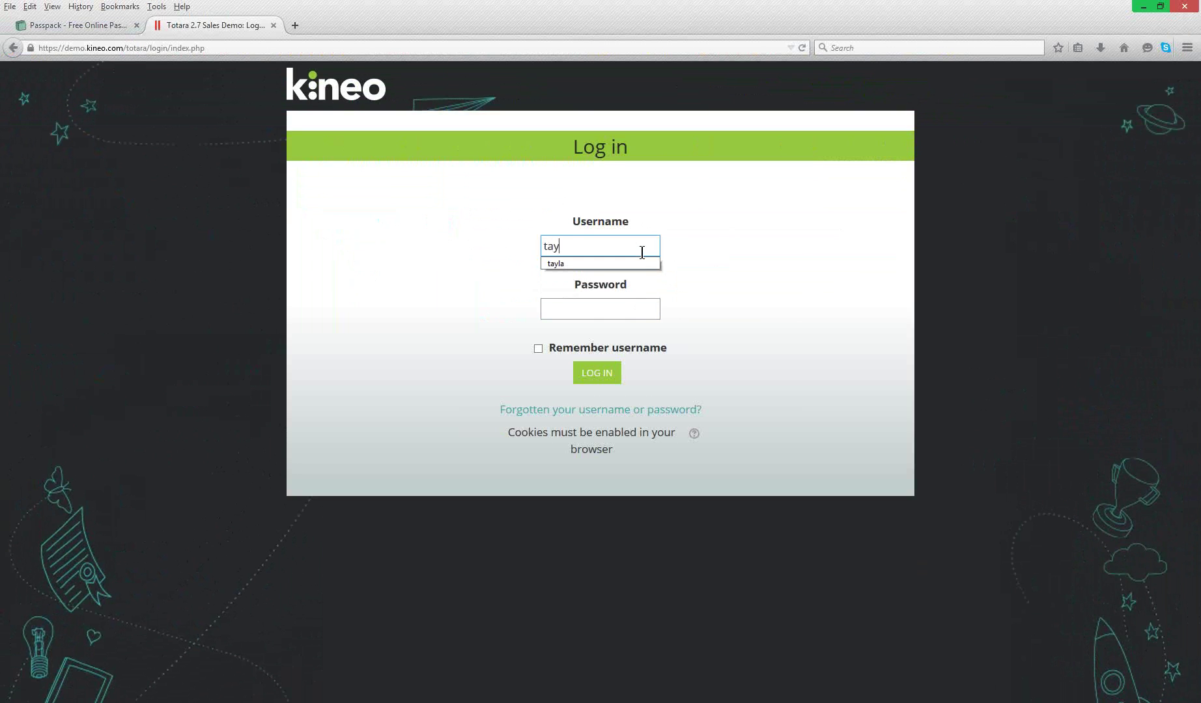
key("Tab")
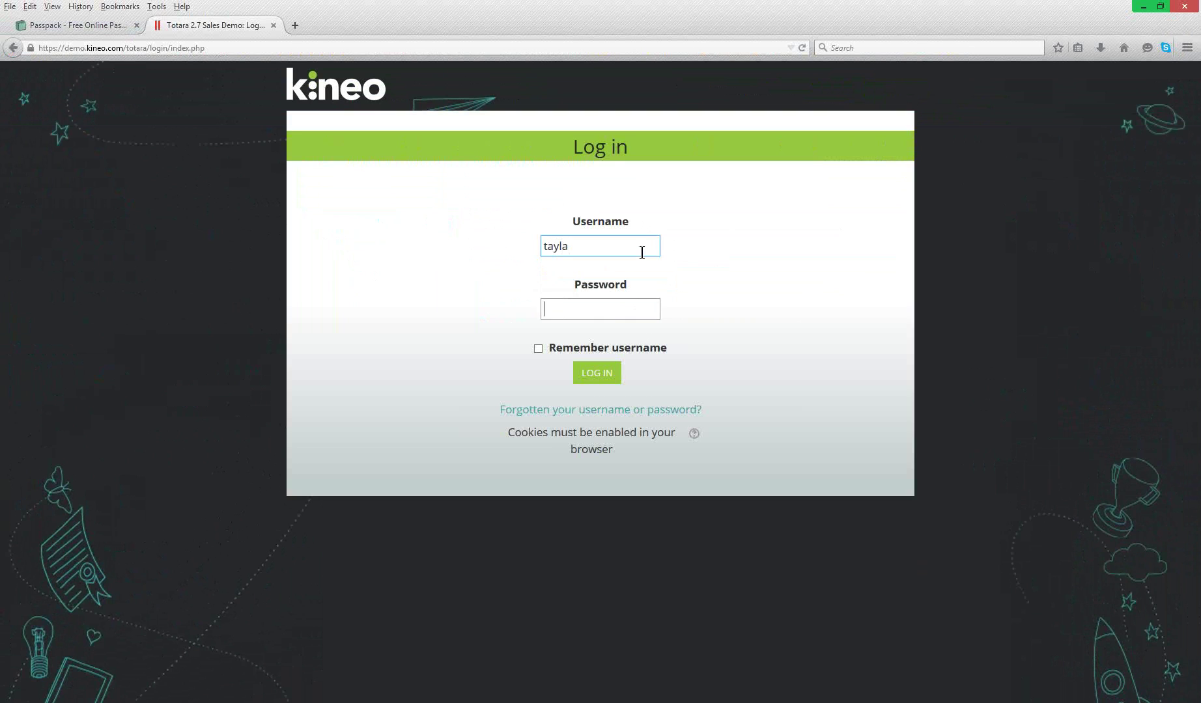
type("••••••••••")
key("Return")
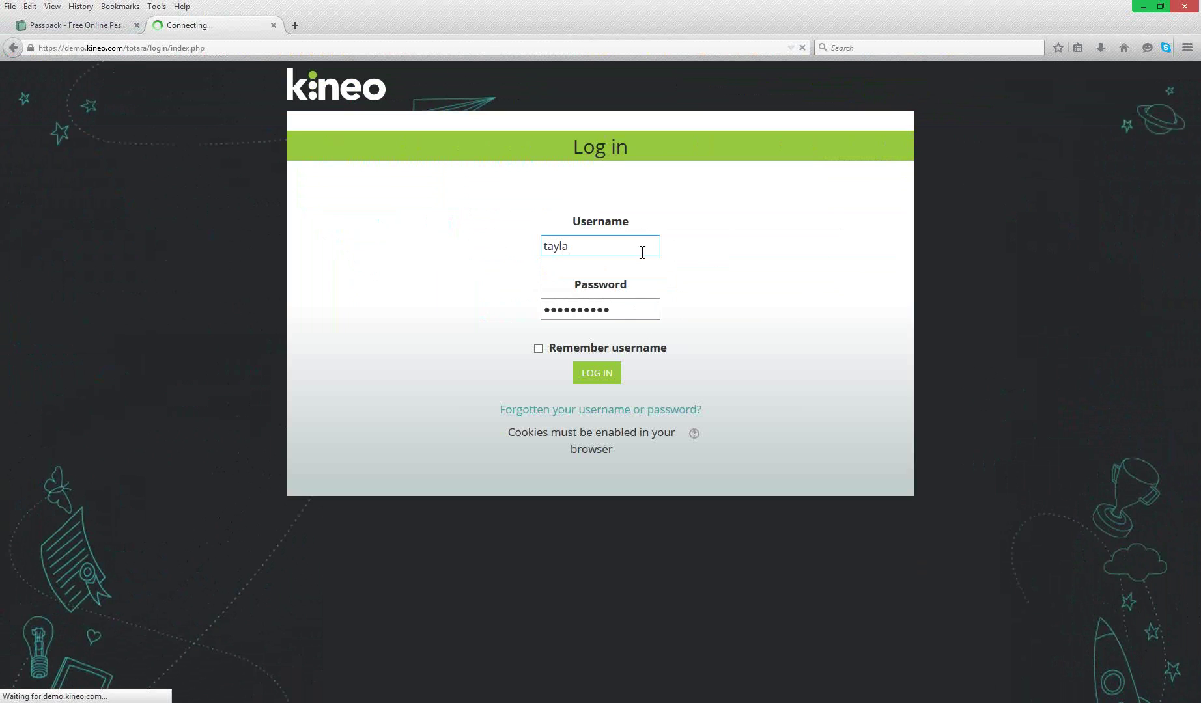
mouse_move(536, 137)
left_click(526, 188)
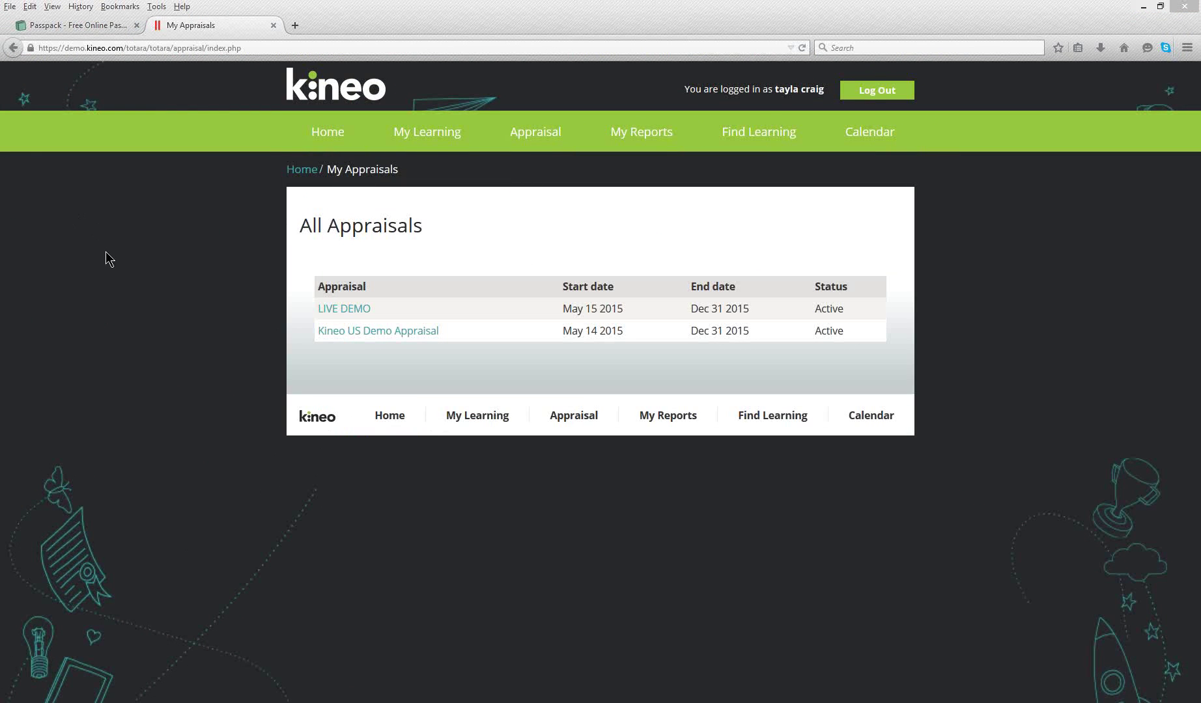
- Log out and sign in with the other learner's username and password
left_click(863, 95)
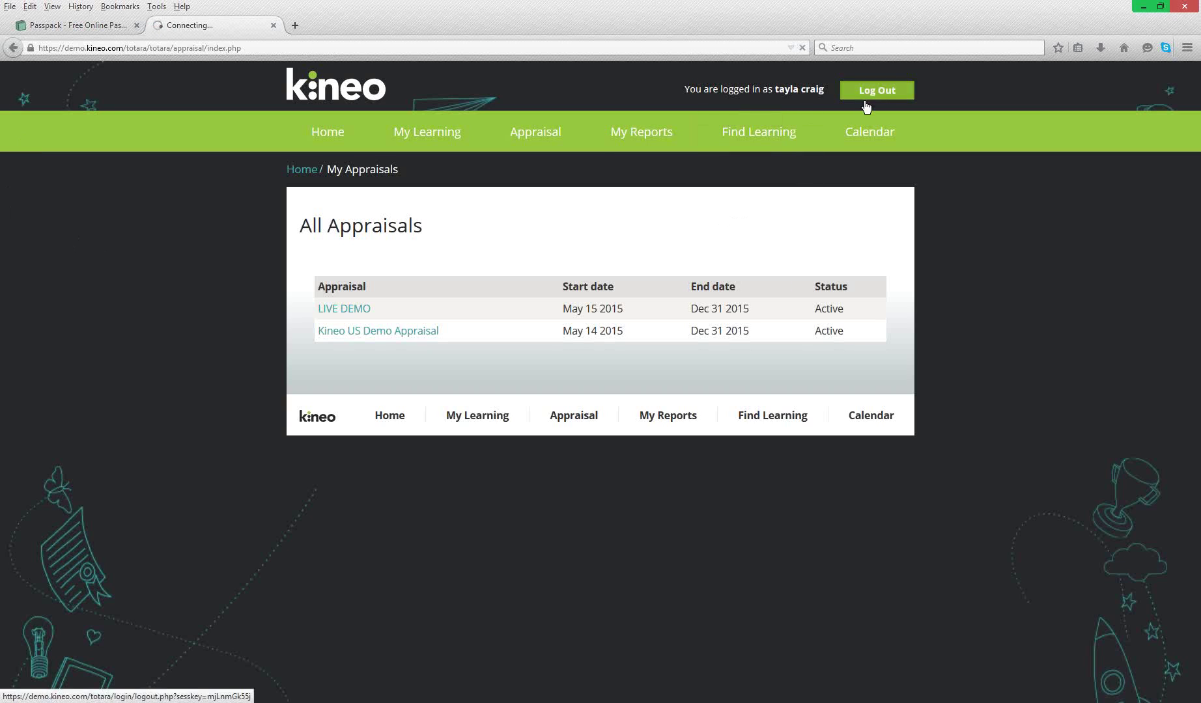
left_click(586, 236)
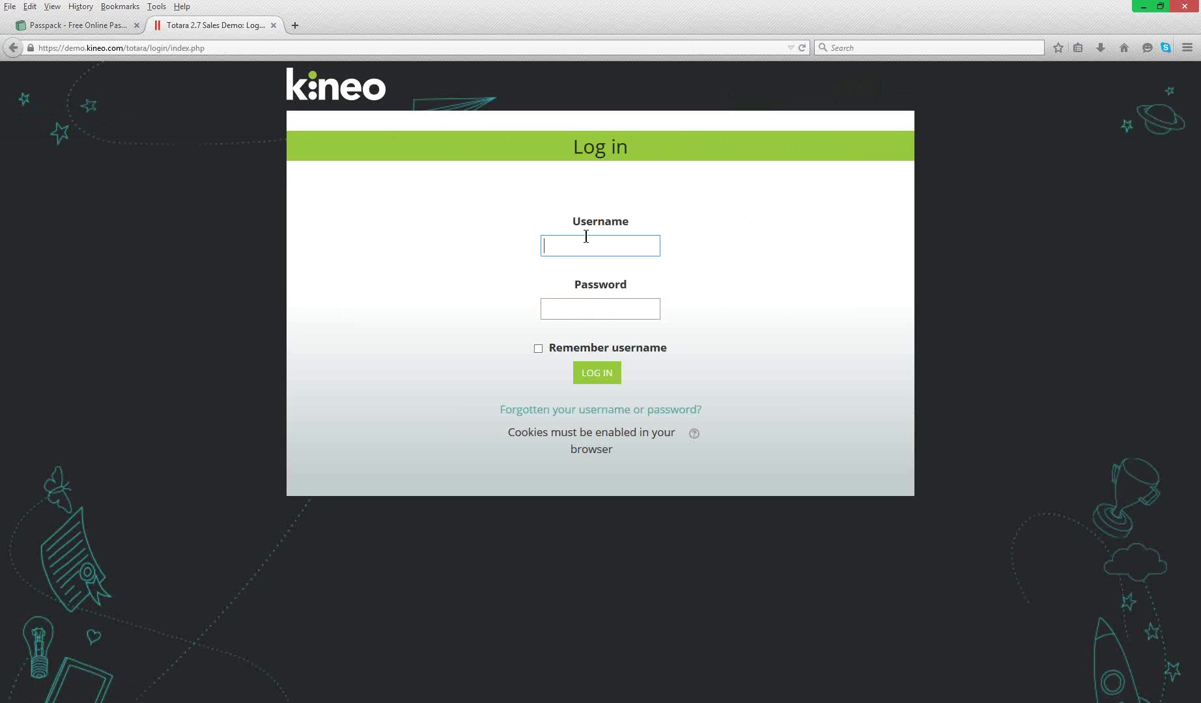
type("justin")
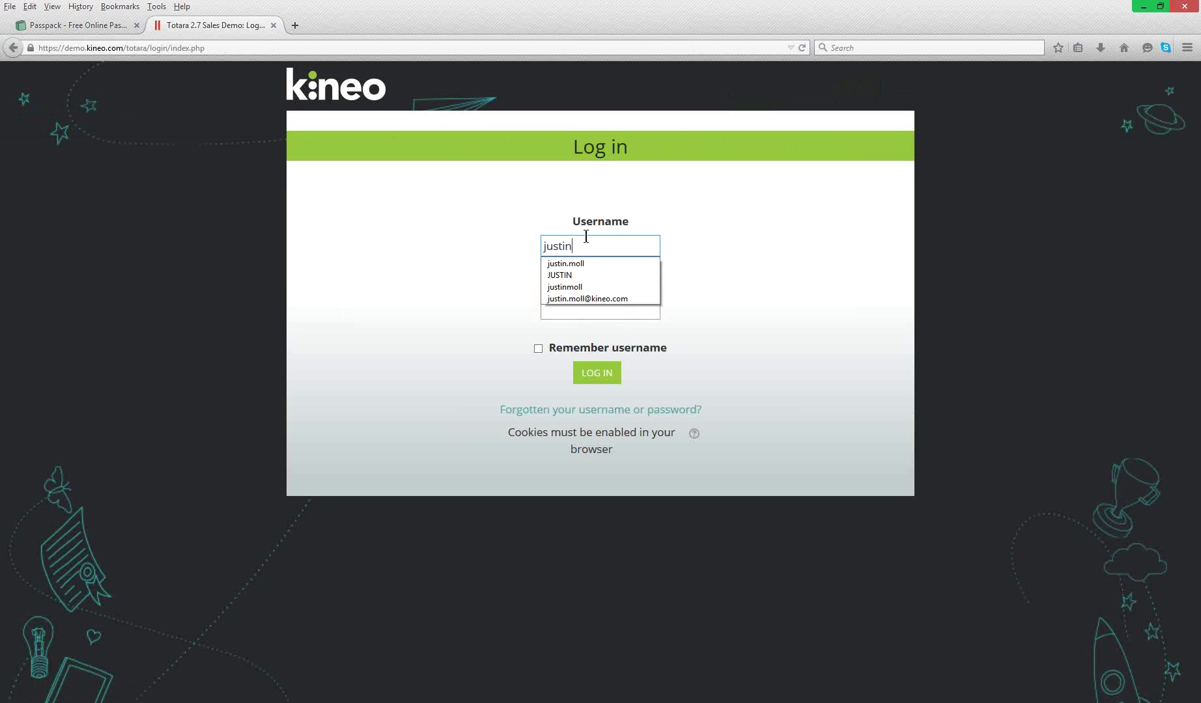
key("Tab")
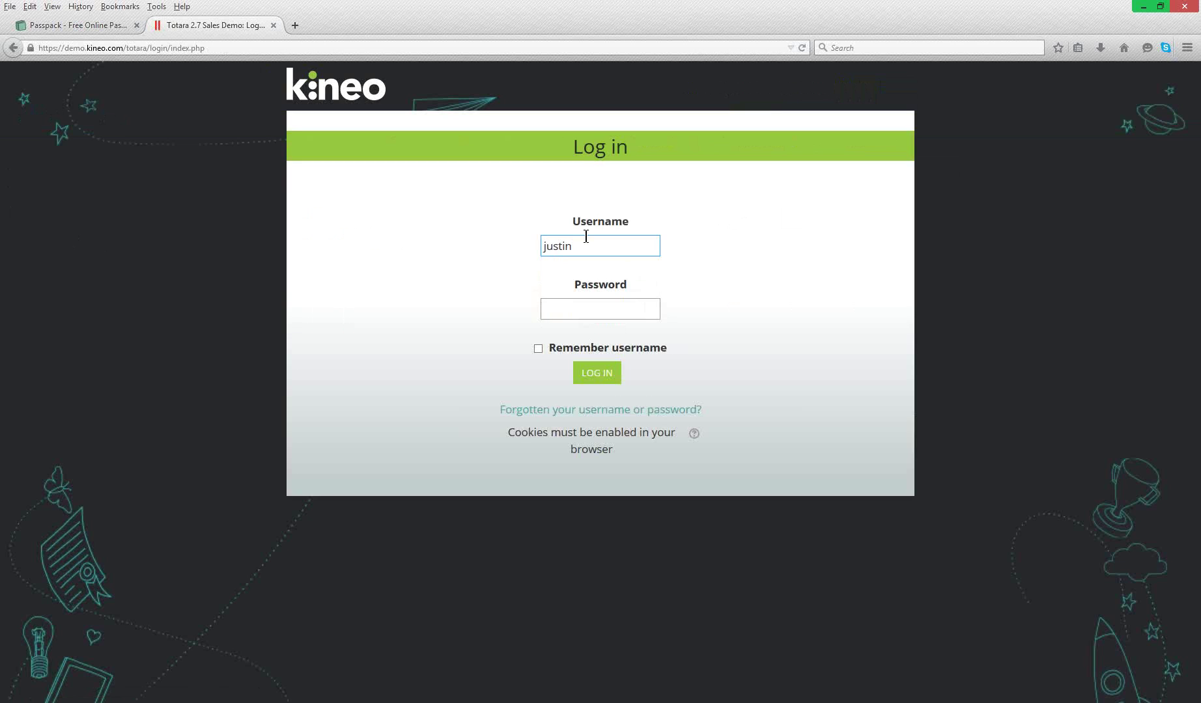
type("••••••••••")
key("Return")
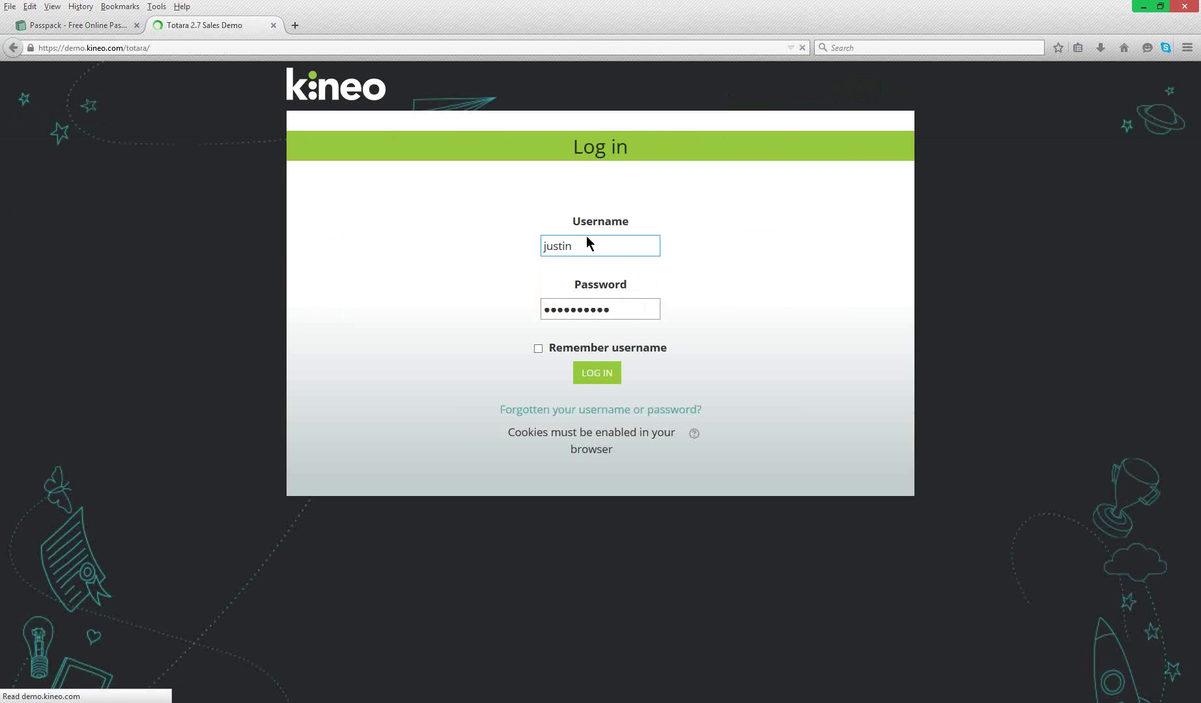
- Open Appraisal > All Appraisals and select the LIVE DEMO appraisal
mouse_move(508, 140)
left_click(508, 194)
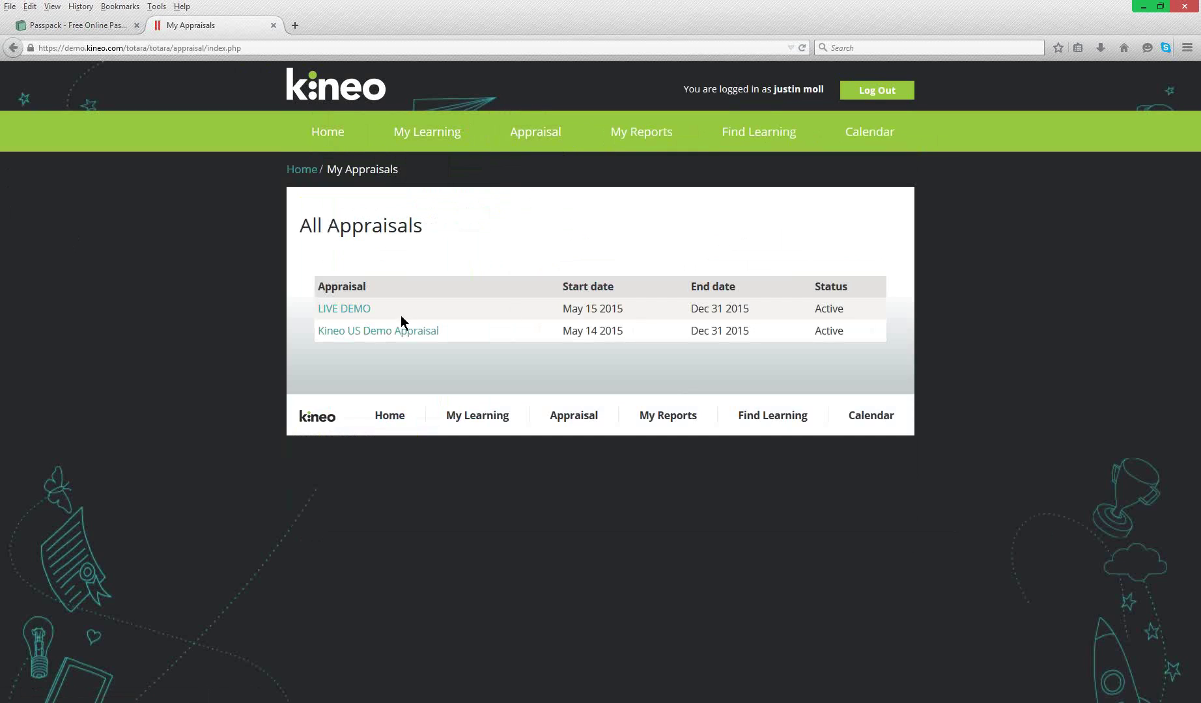
left_click(347, 312)
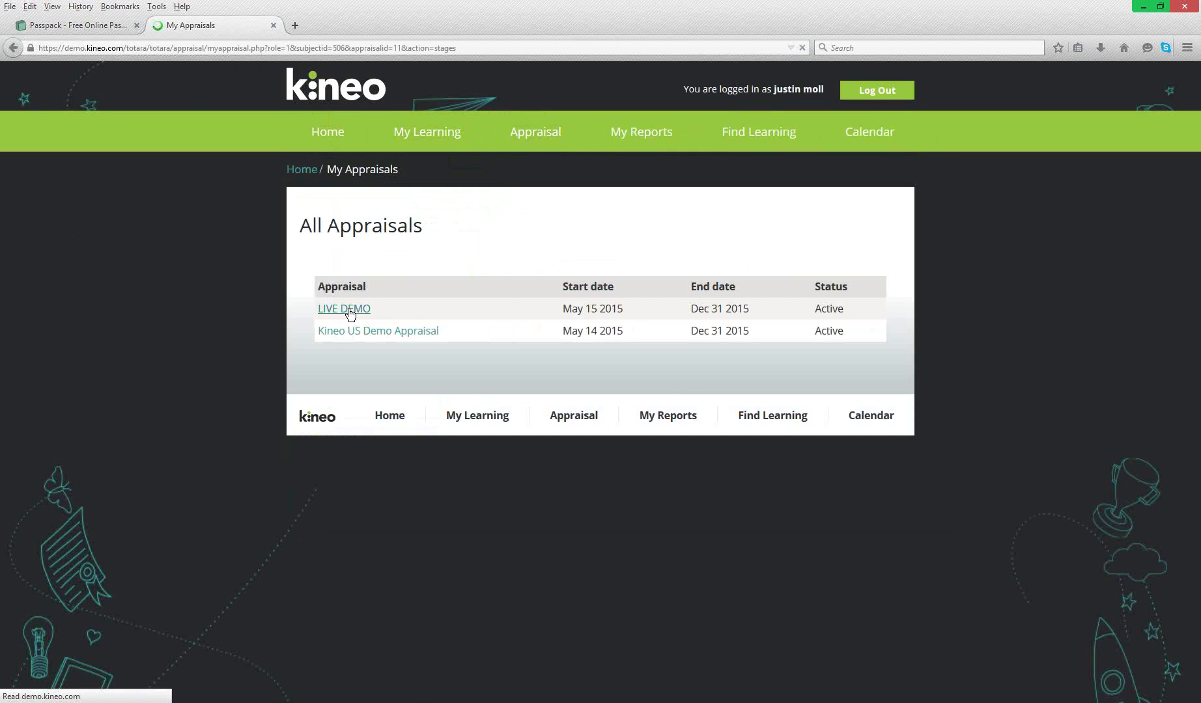
- Highlight the learner's name and the empty appraiser role line among LIVE DEMO's participants
left_click_drag(359, 301, 421, 313)
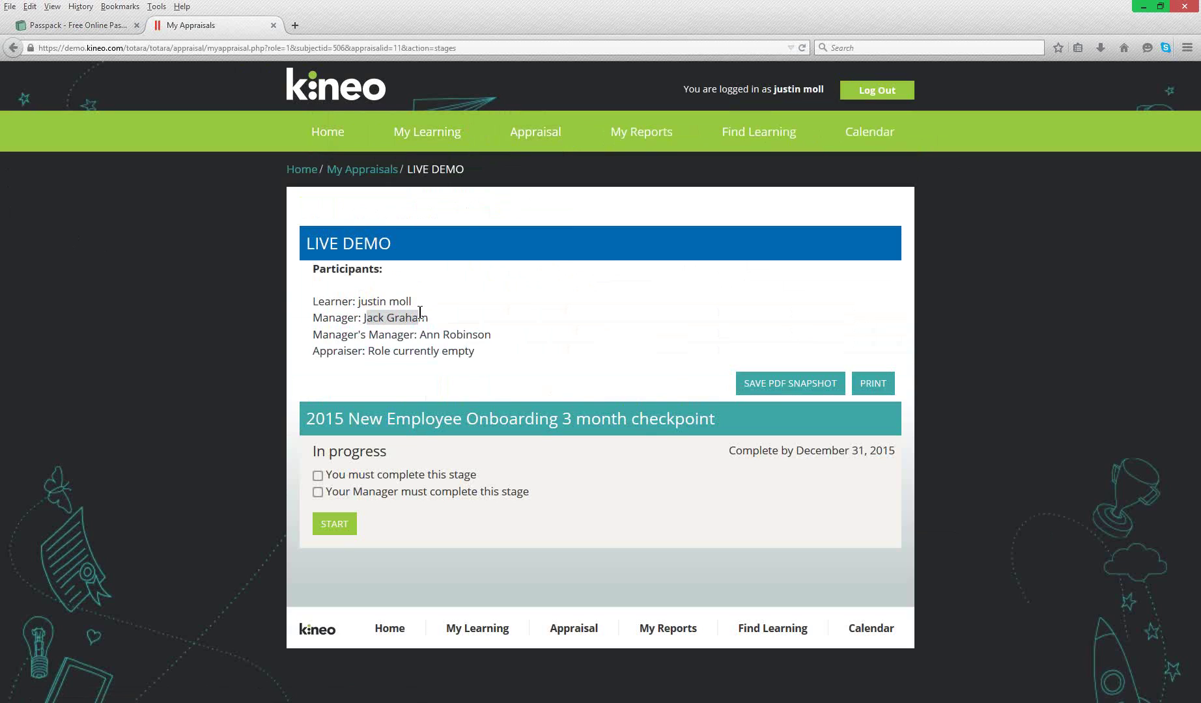
left_click(428, 316)
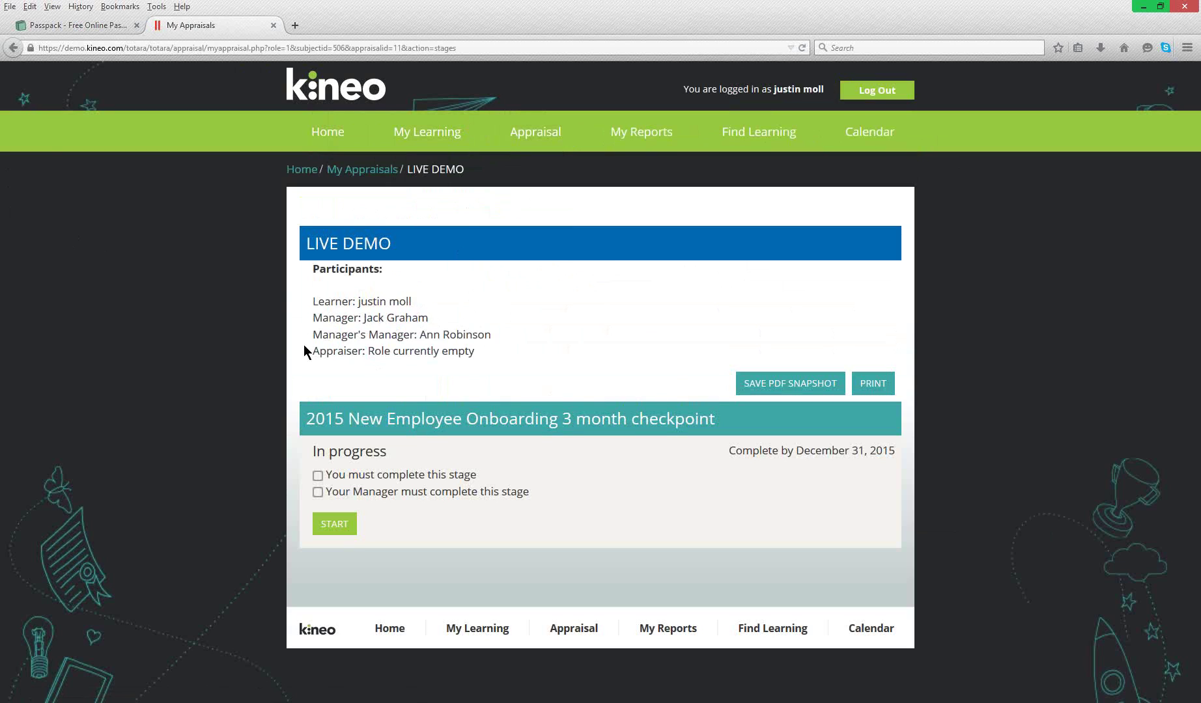
left_click_drag(313, 360, 479, 360)
left_click(478, 353)
left_click_drag(310, 351, 476, 350)
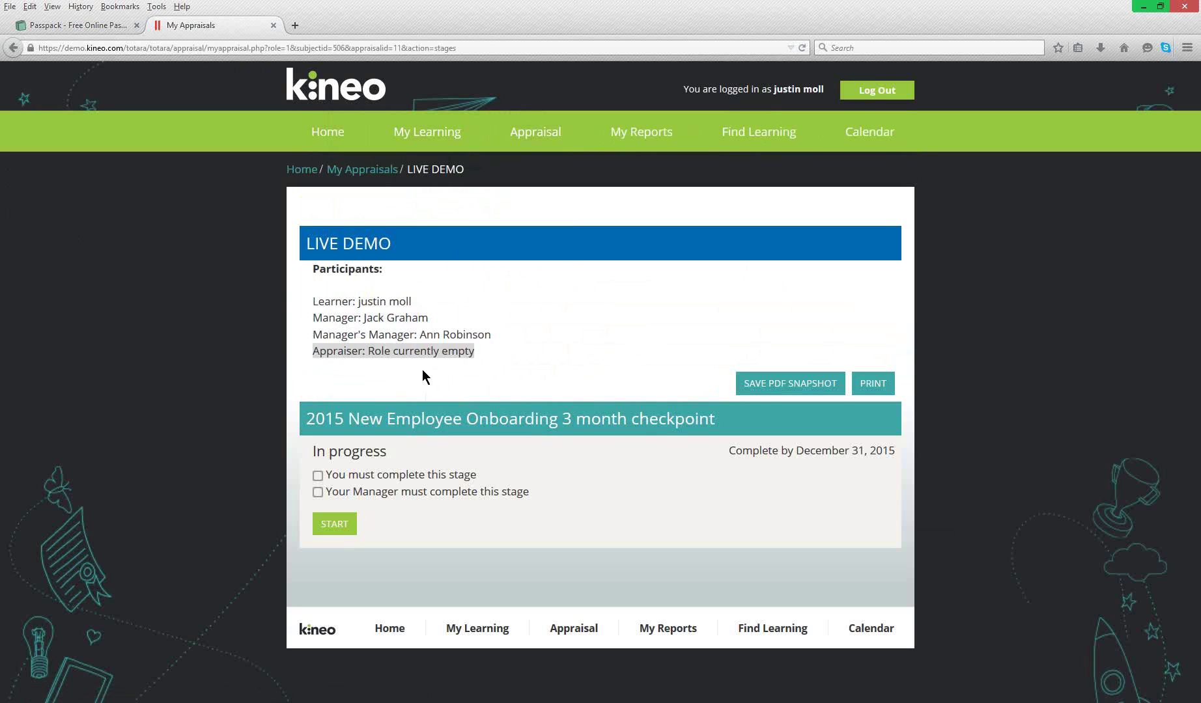
mouse_move(1, 137)
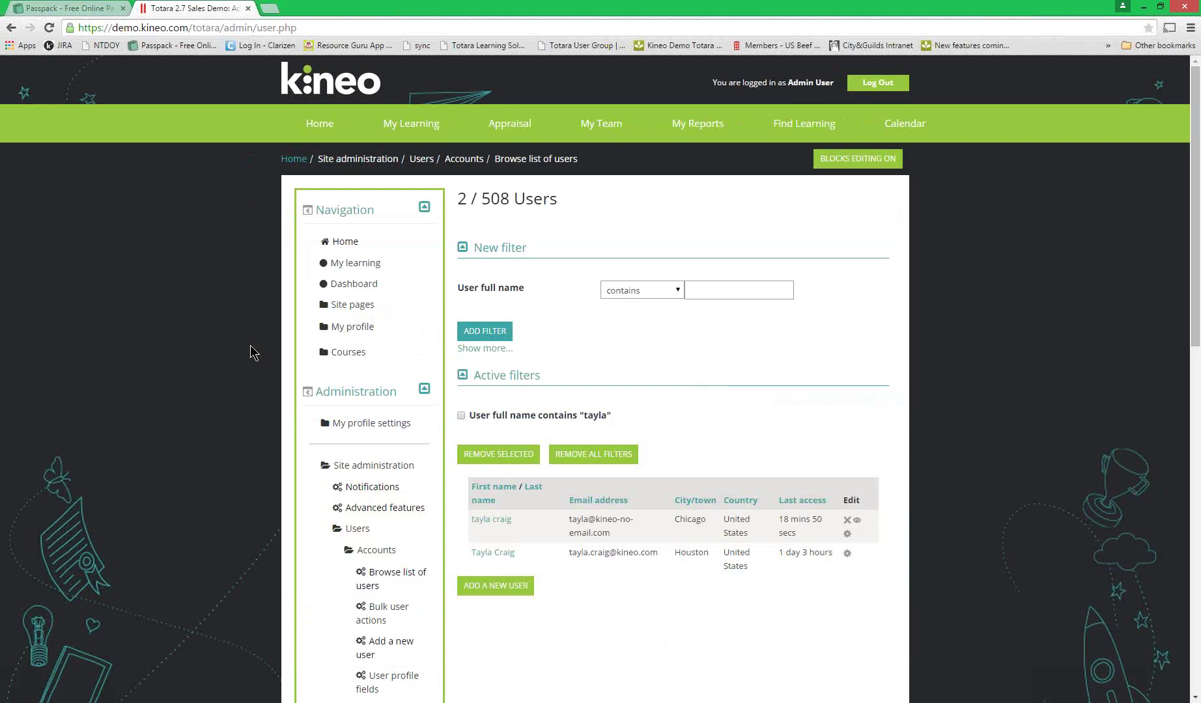
- Clear all user filters and filter User full name by the learner's name
left_click(695, 283)
type("justin")
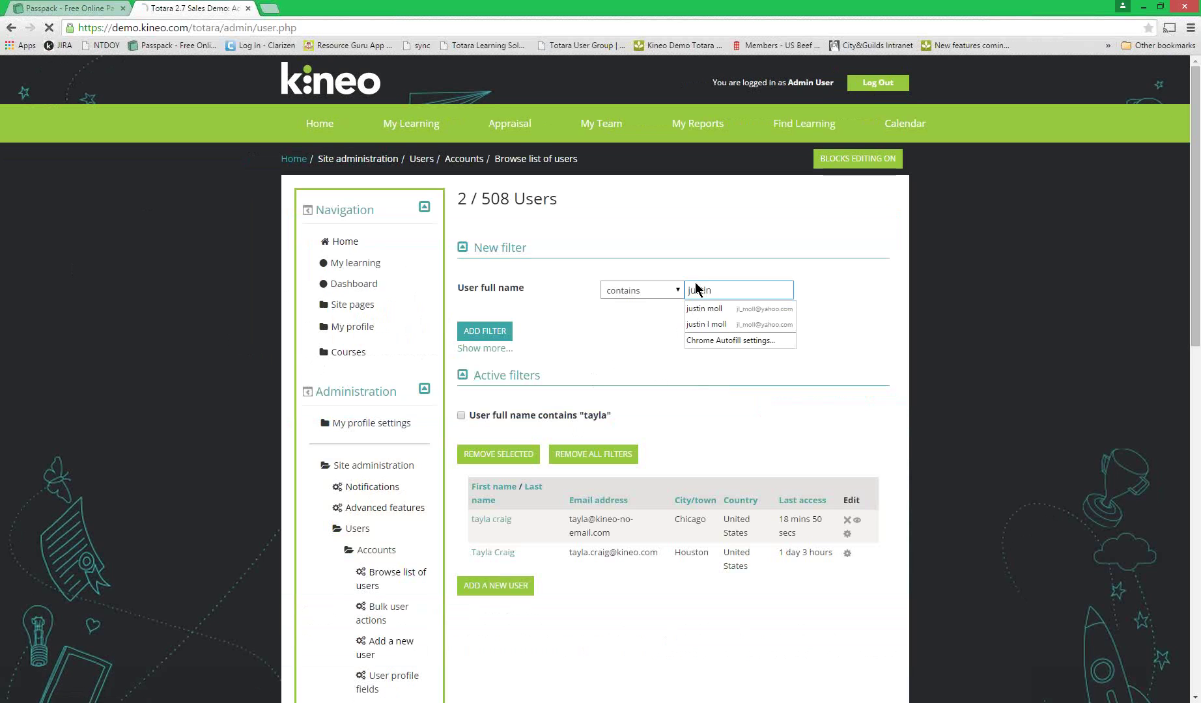
key("Return")
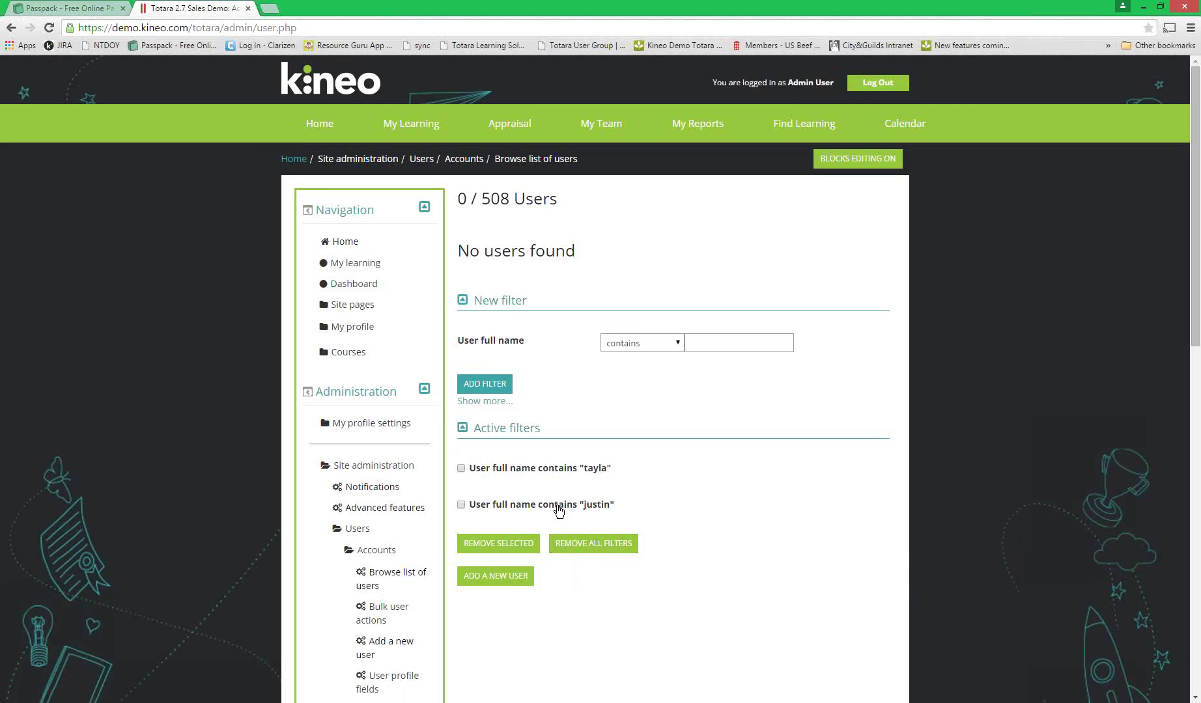
left_click(589, 551)
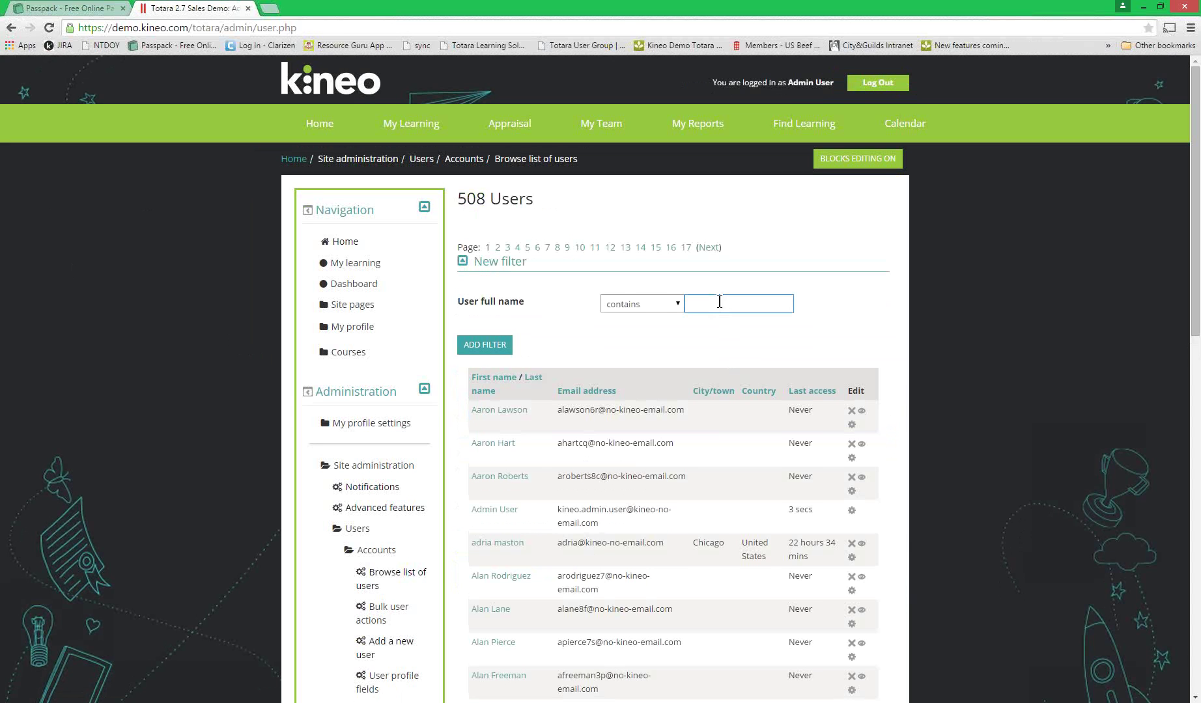
left_click(719, 300)
type("justin")
key("Return")
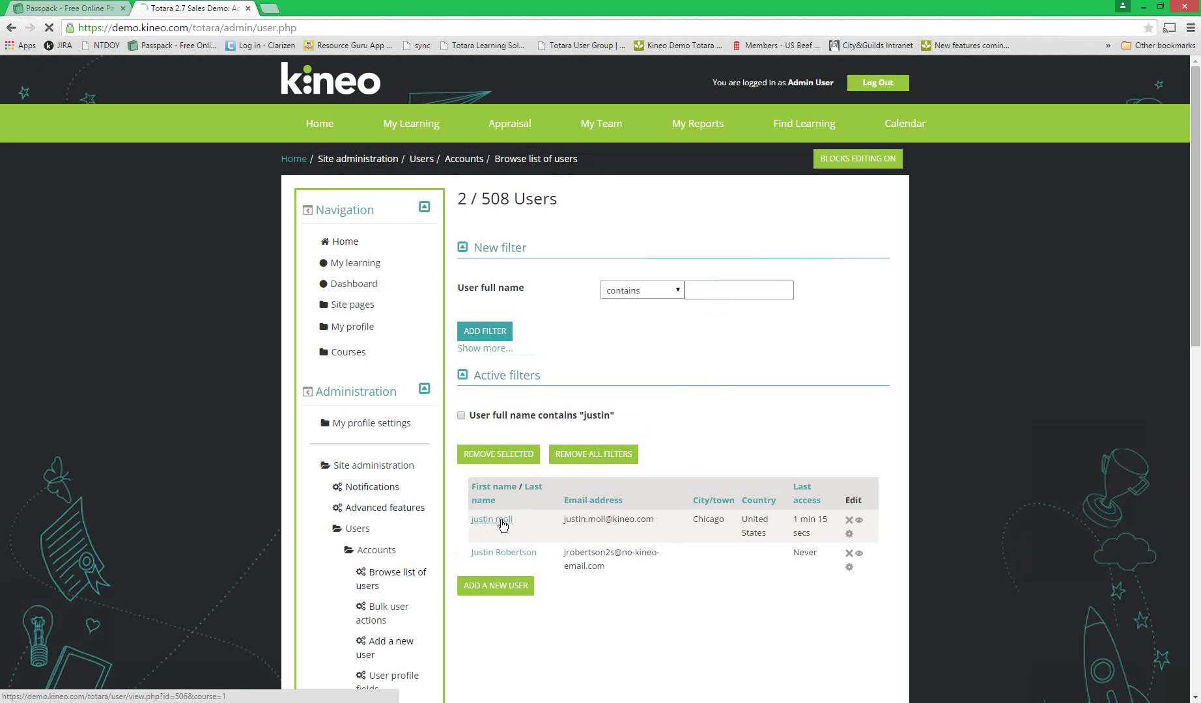
- Open the learner's profile in Edit profile and show the Positions options
left_click(500, 523)
scroll(378, 429, "down", 4)
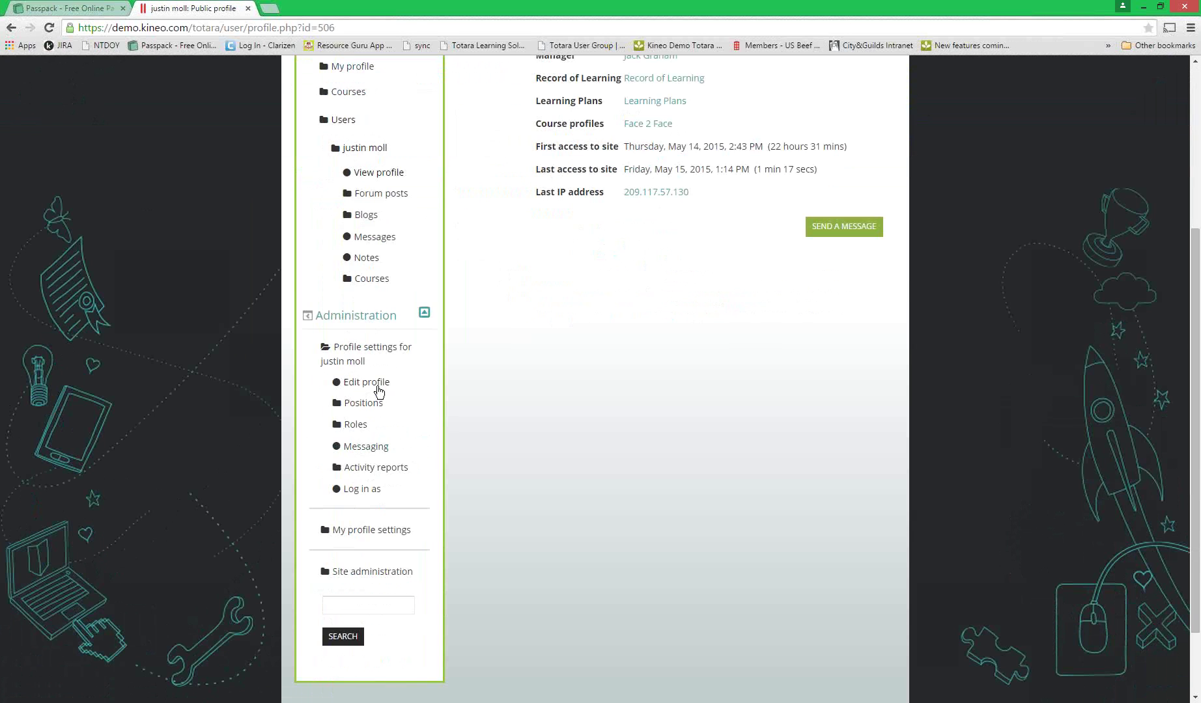
left_click(379, 385)
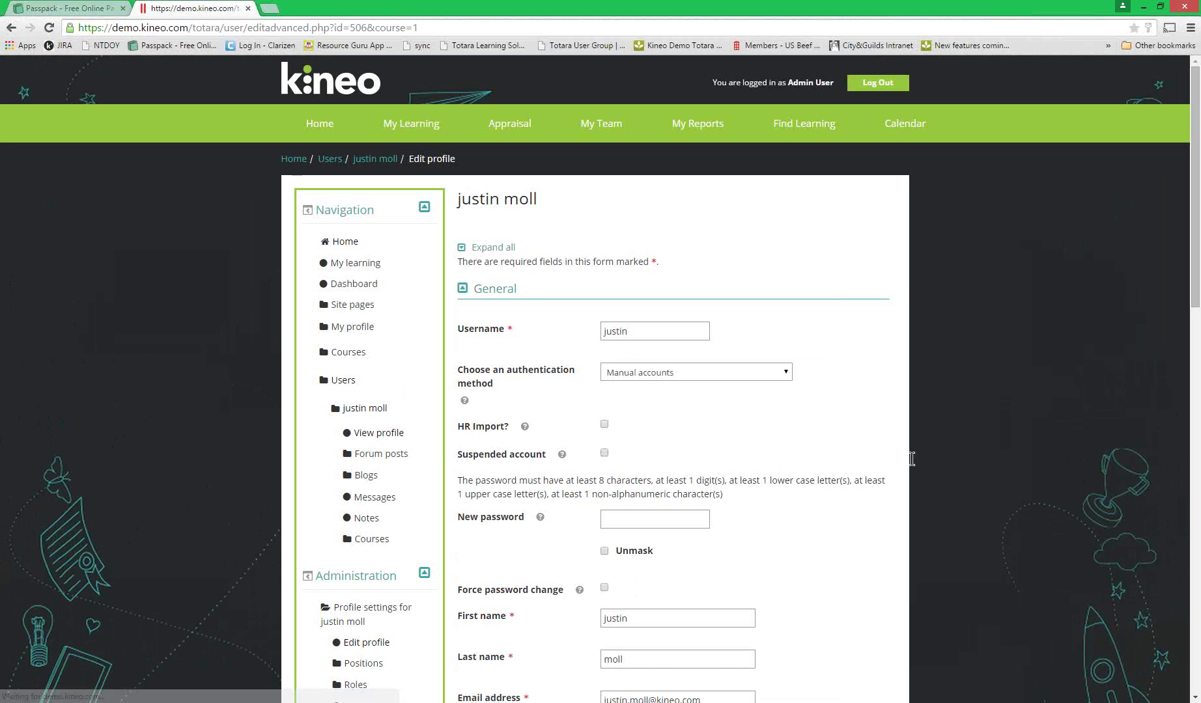
scroll(807, 486, "down", 3)
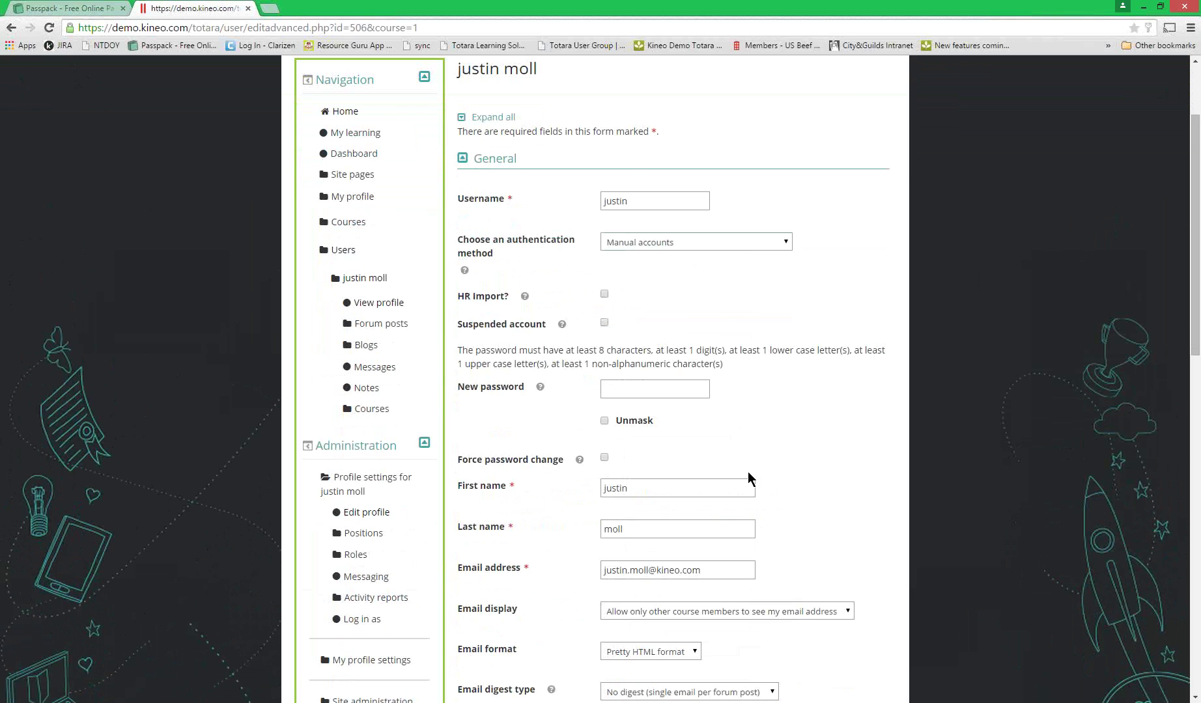
scroll(868, 513, "down", 2)
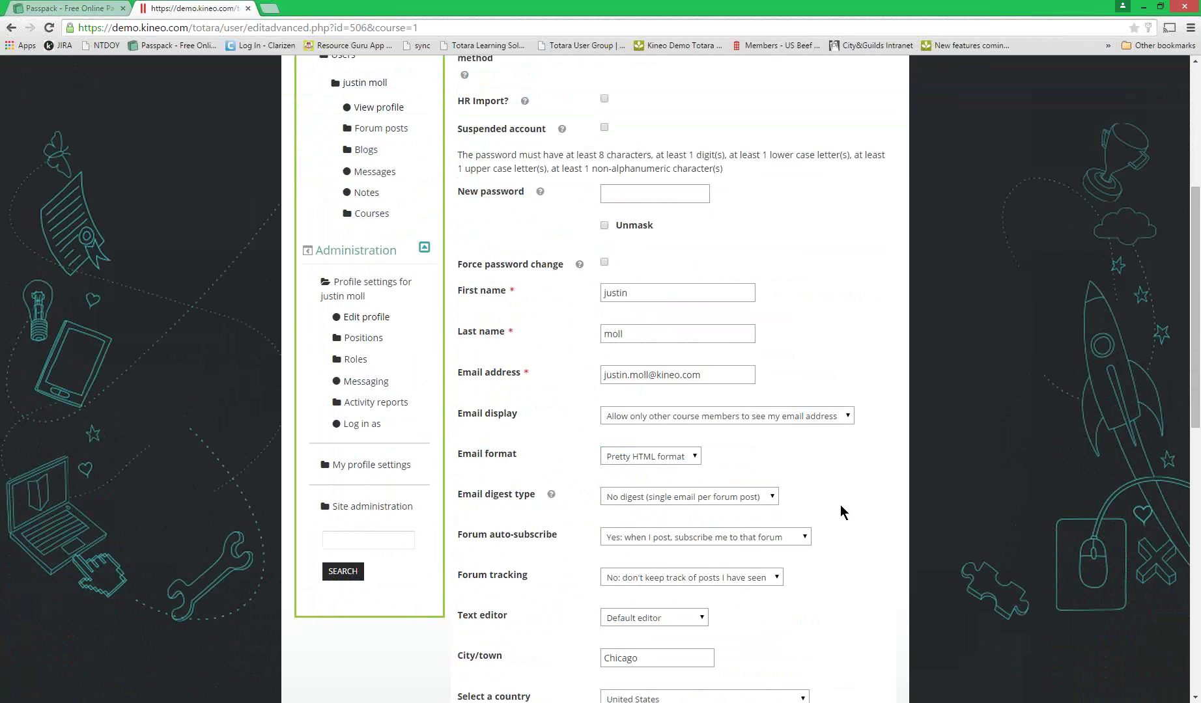
left_click(363, 338)
- Search for and choose a new manager on the learner's primary position, then Update position
left_click(376, 357)
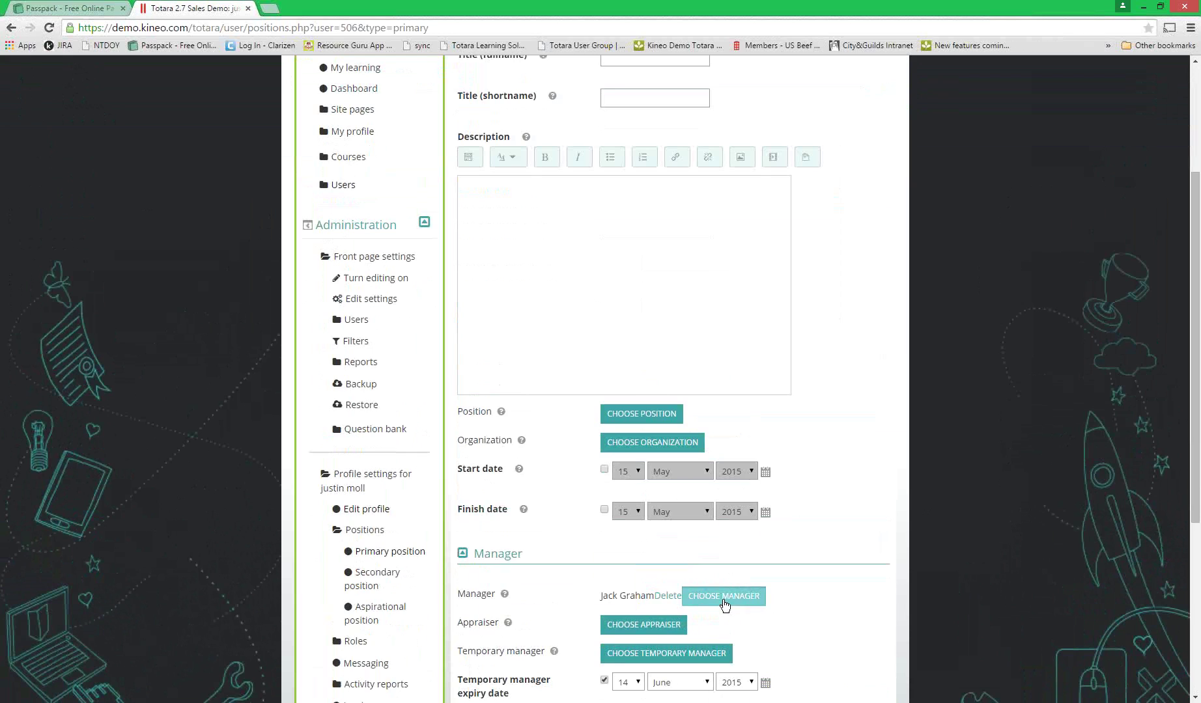
left_click(722, 598)
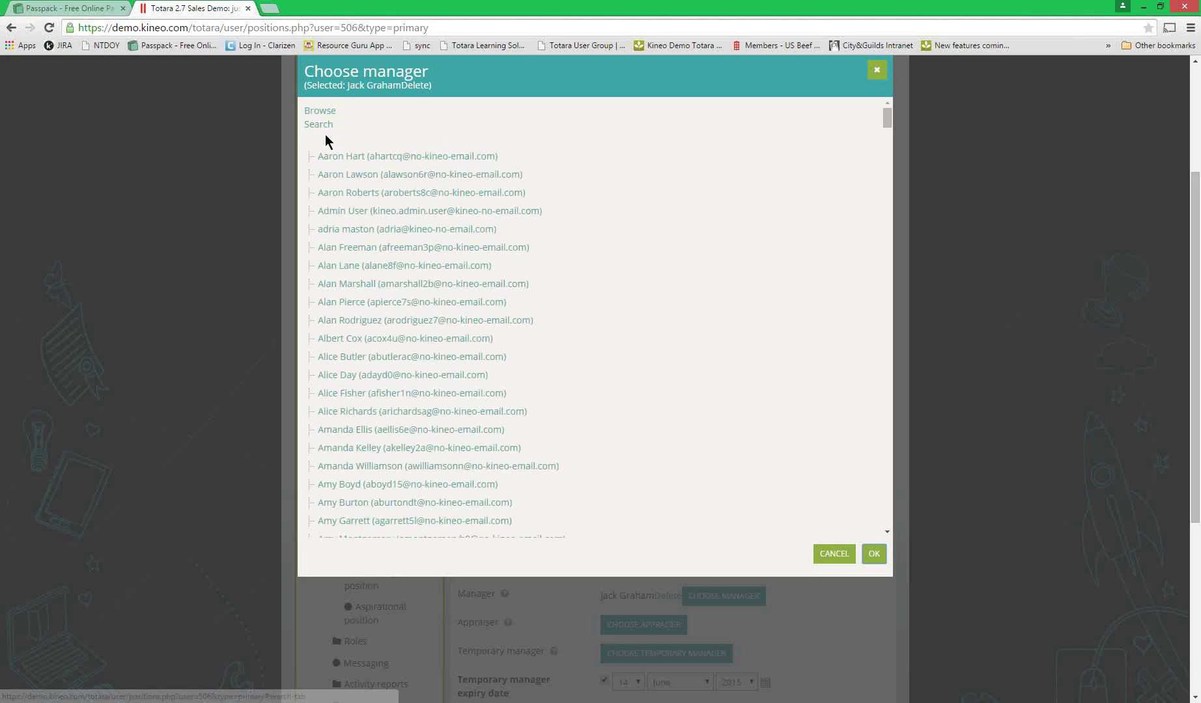
left_click(325, 128)
type("adr")
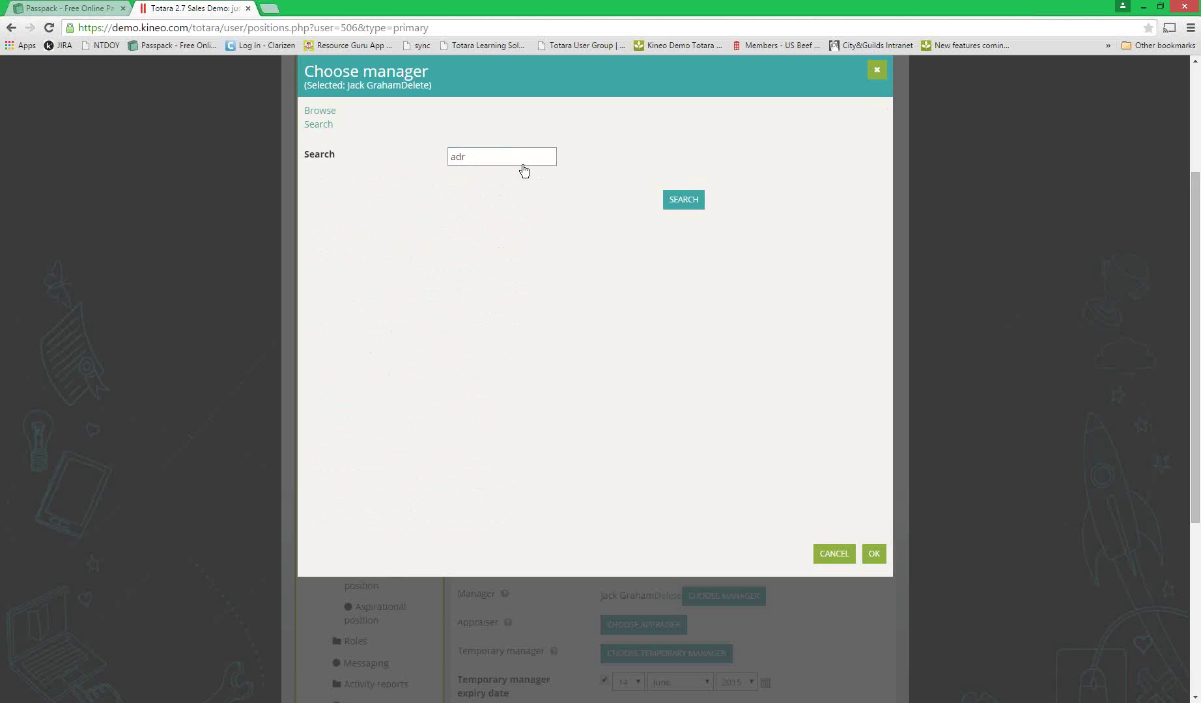
left_click(683, 200)
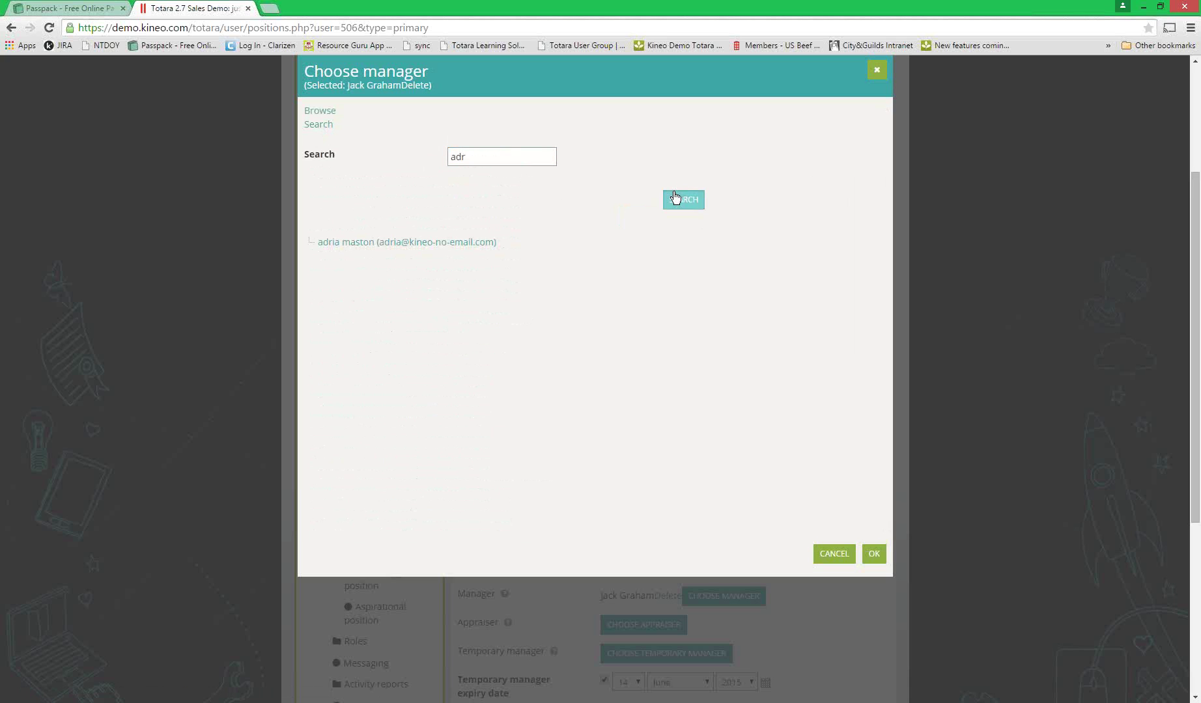
left_click(384, 242)
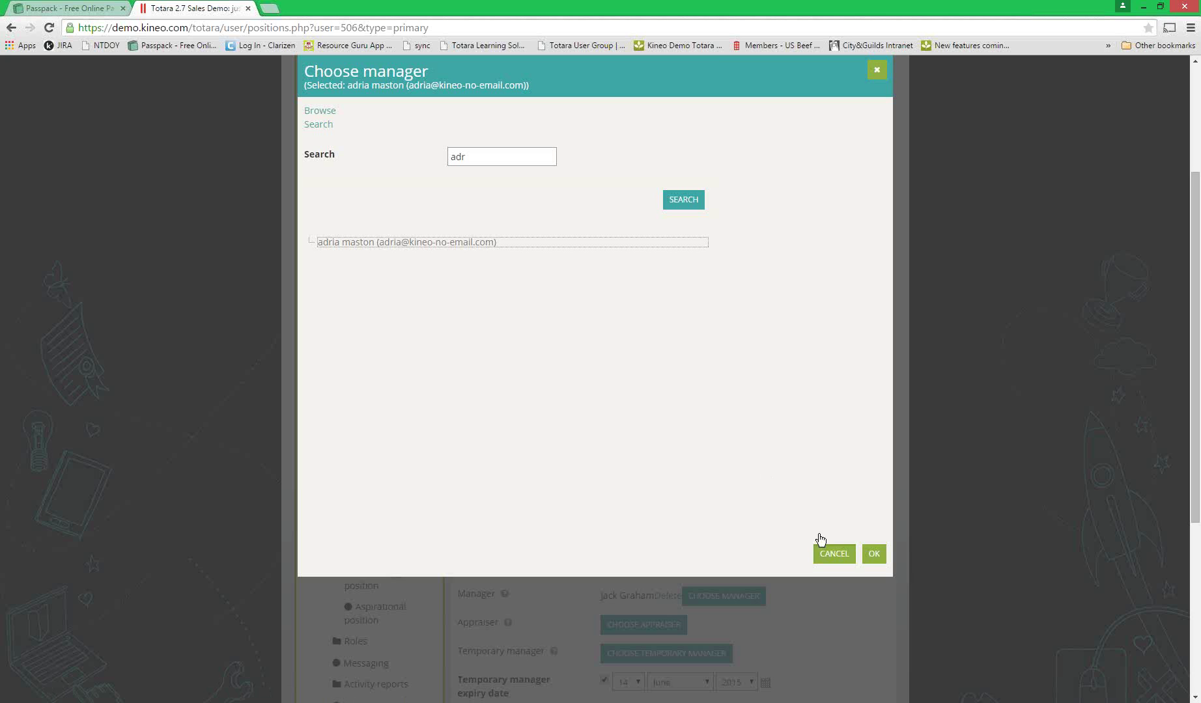
left_click(874, 554)
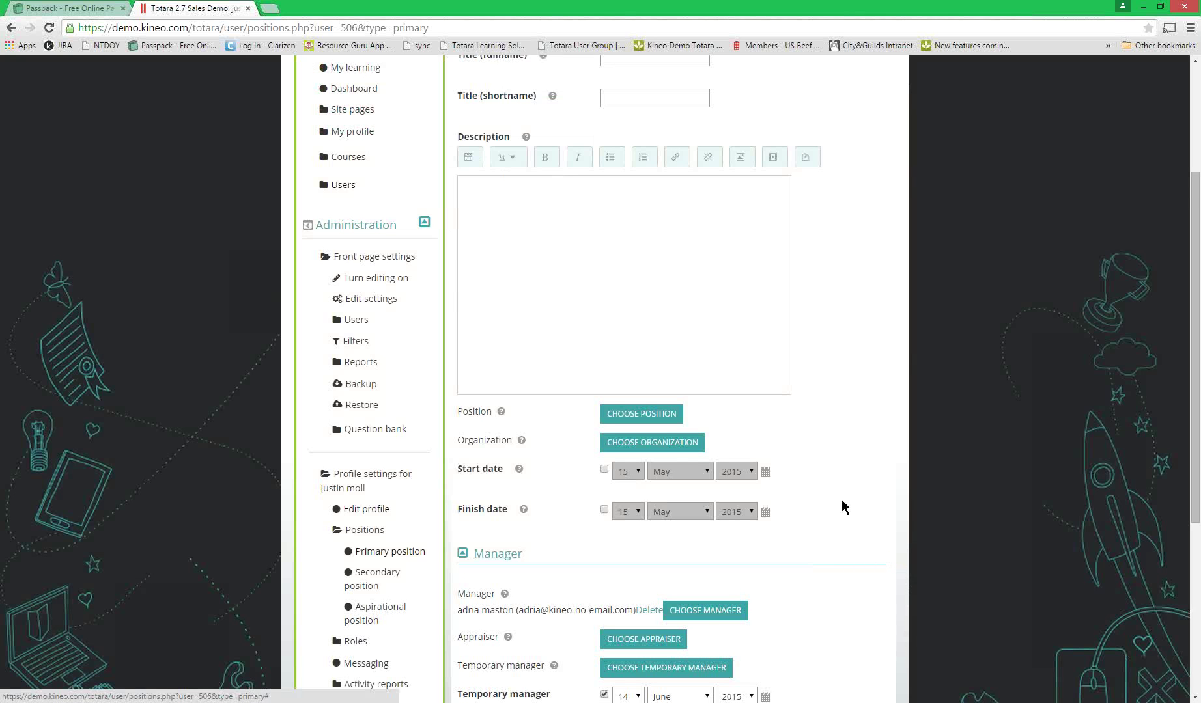
scroll(842, 500, "down", 2)
left_click(804, 563)
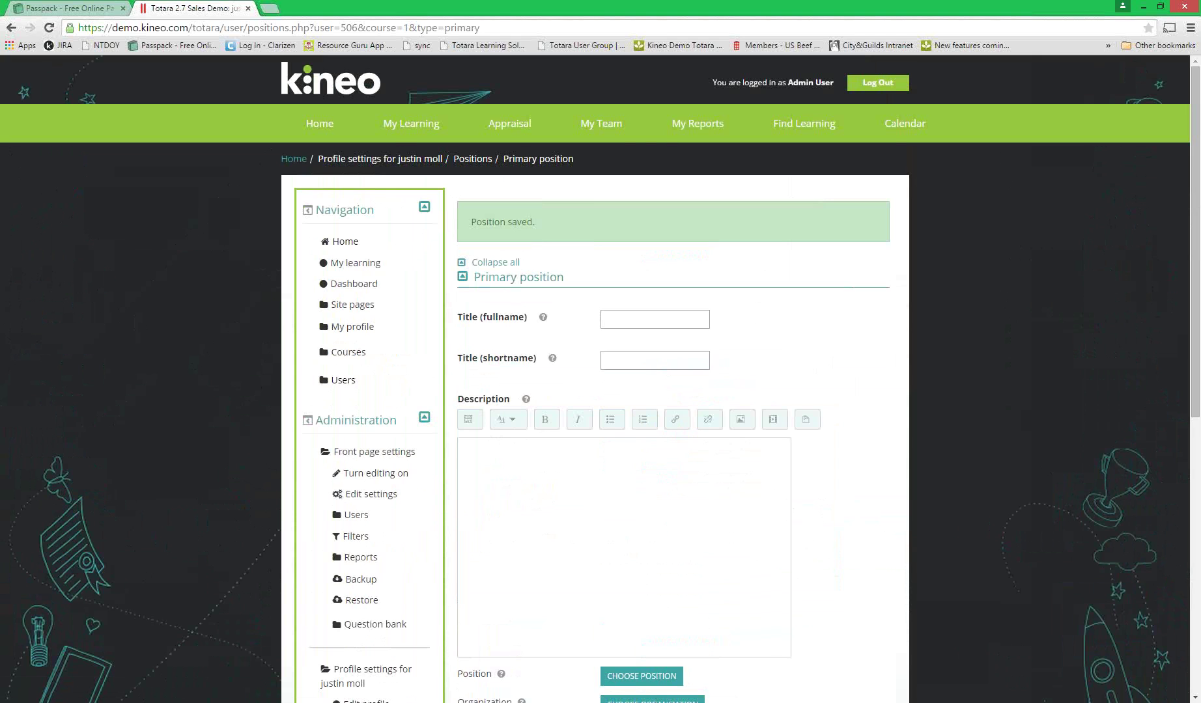
key("alt+Tab")
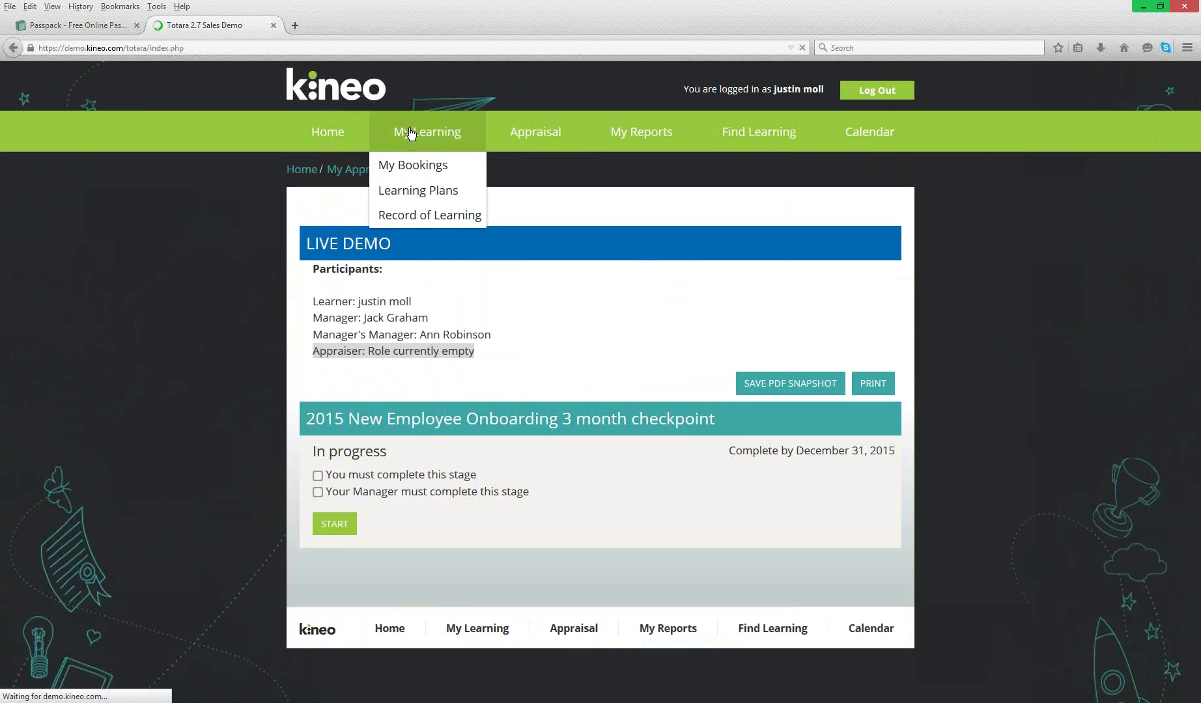
- Open LIVE DEMO from All Appraisals and highlight the manager roles' due-to-change notes
mouse_move(539, 135)
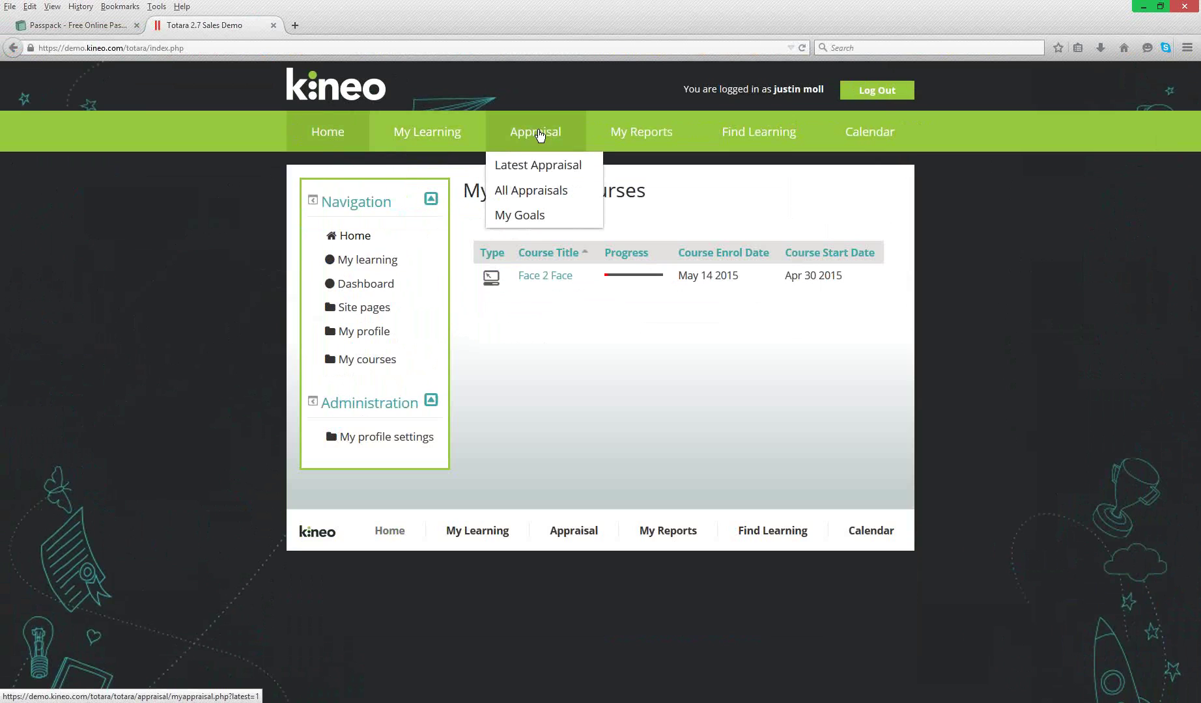
left_click(534, 192)
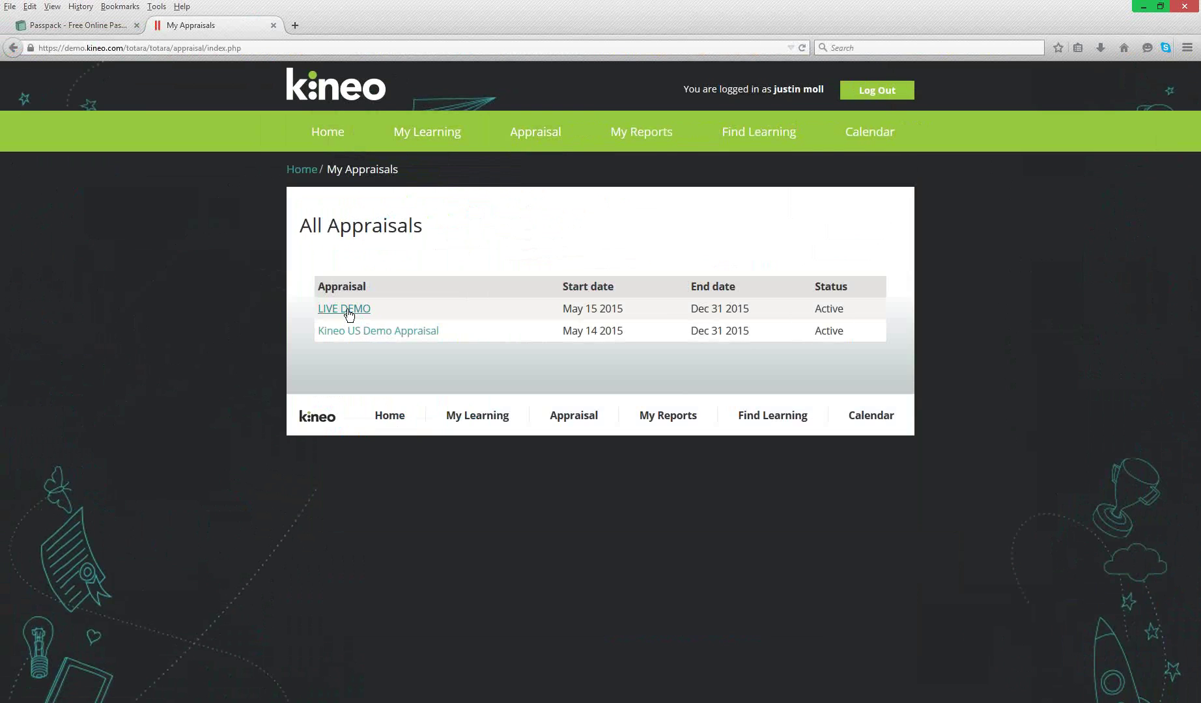
left_click(347, 310)
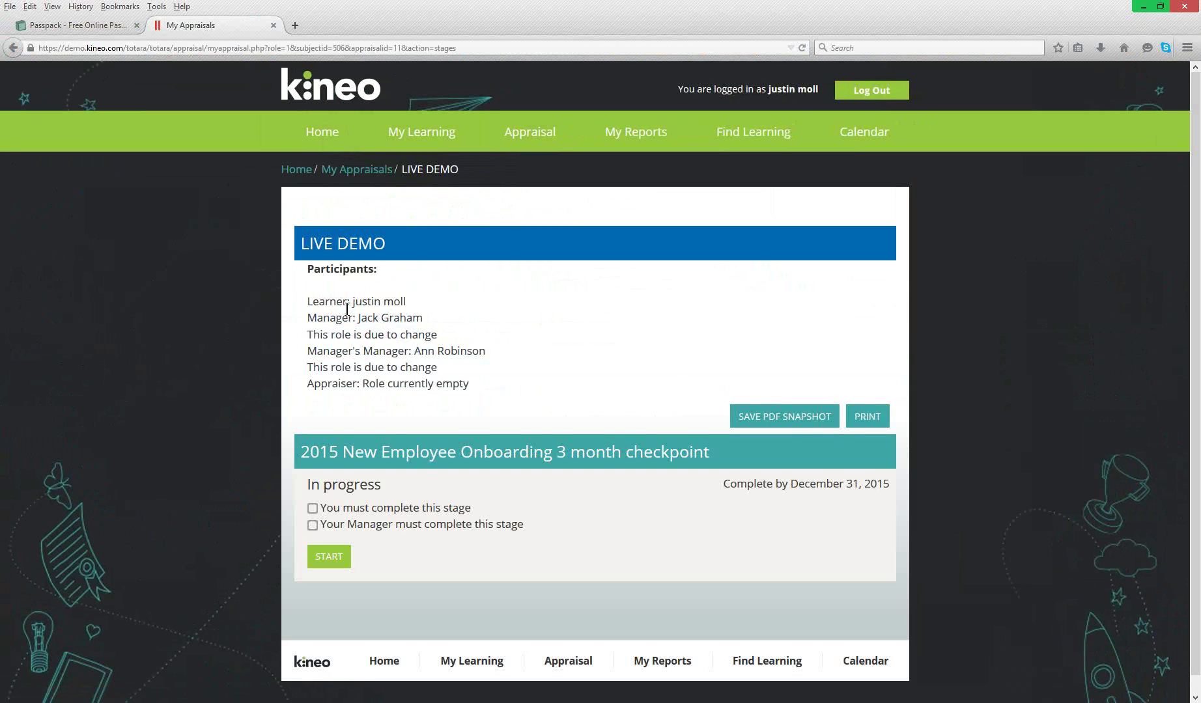
left_click_drag(356, 318, 440, 337)
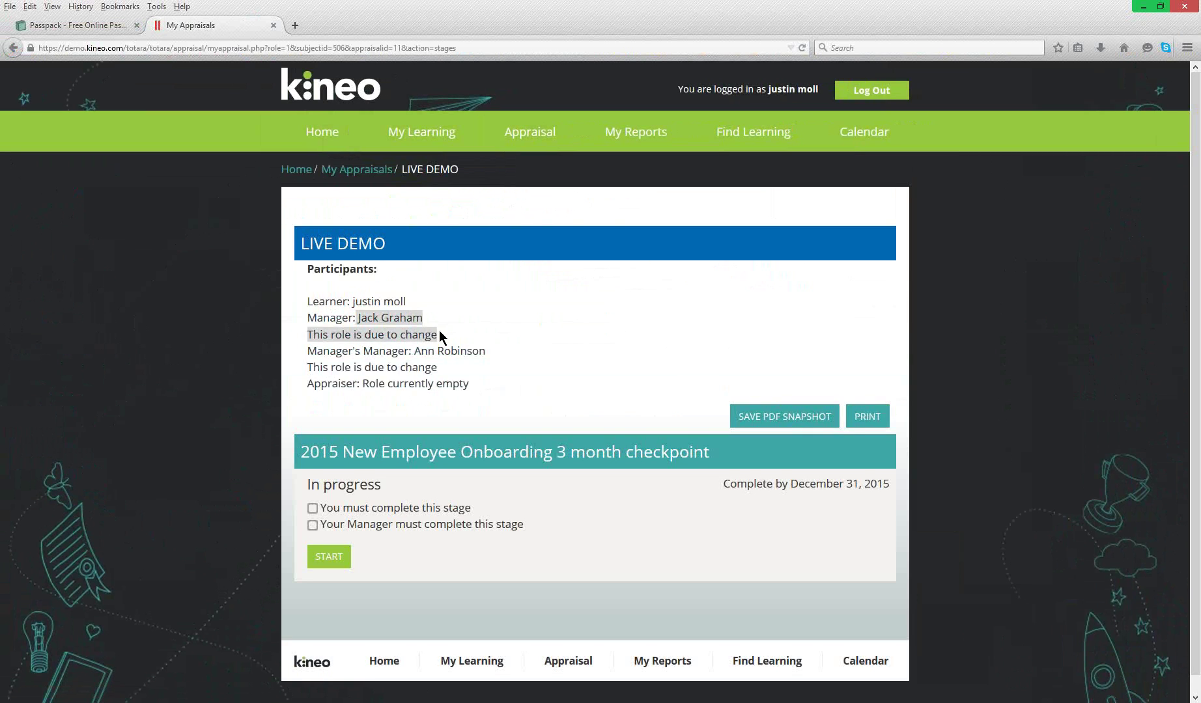
left_click(441, 336)
left_click_drag(313, 334, 454, 336)
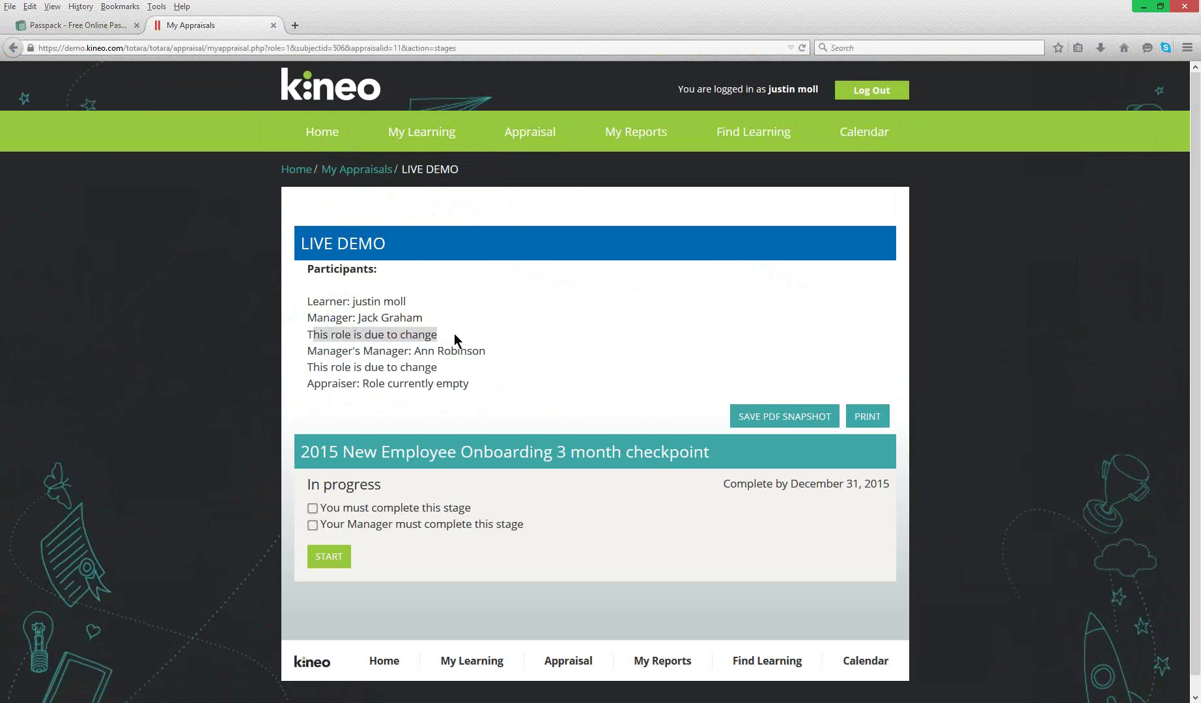
left_click(454, 333)
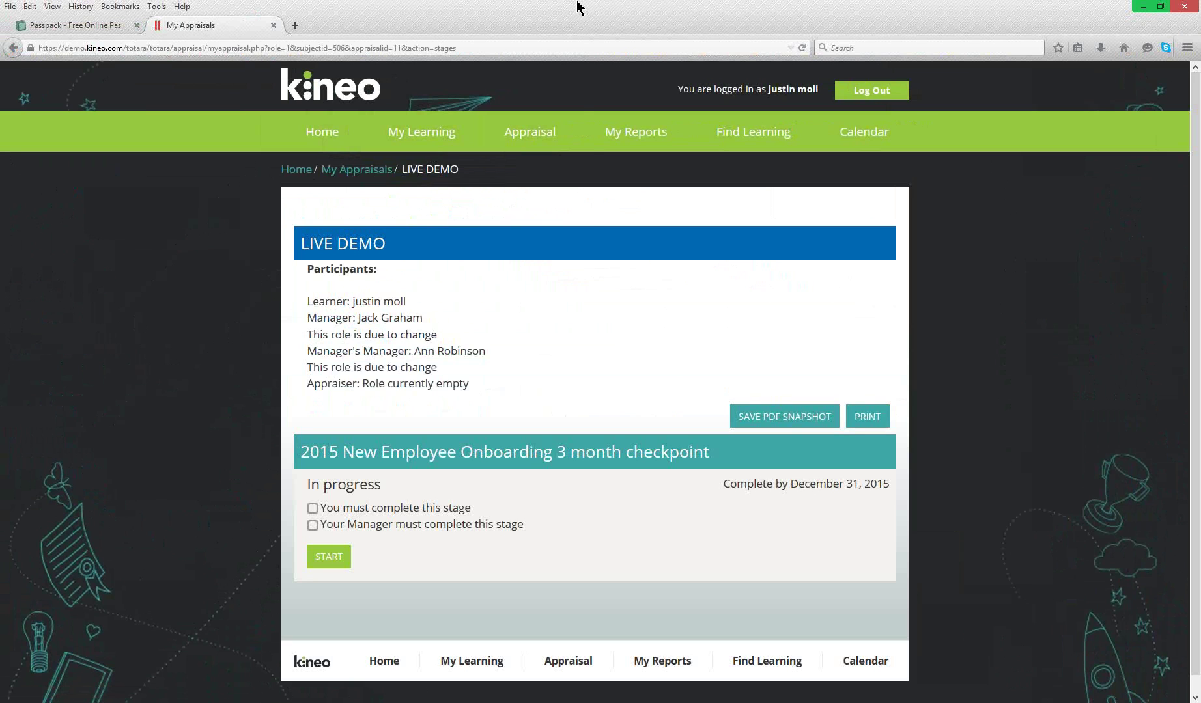
- Return Home and reopen the LIVE DEMO appraisal via Appraisal > All Appraisals
left_click(352, 142)
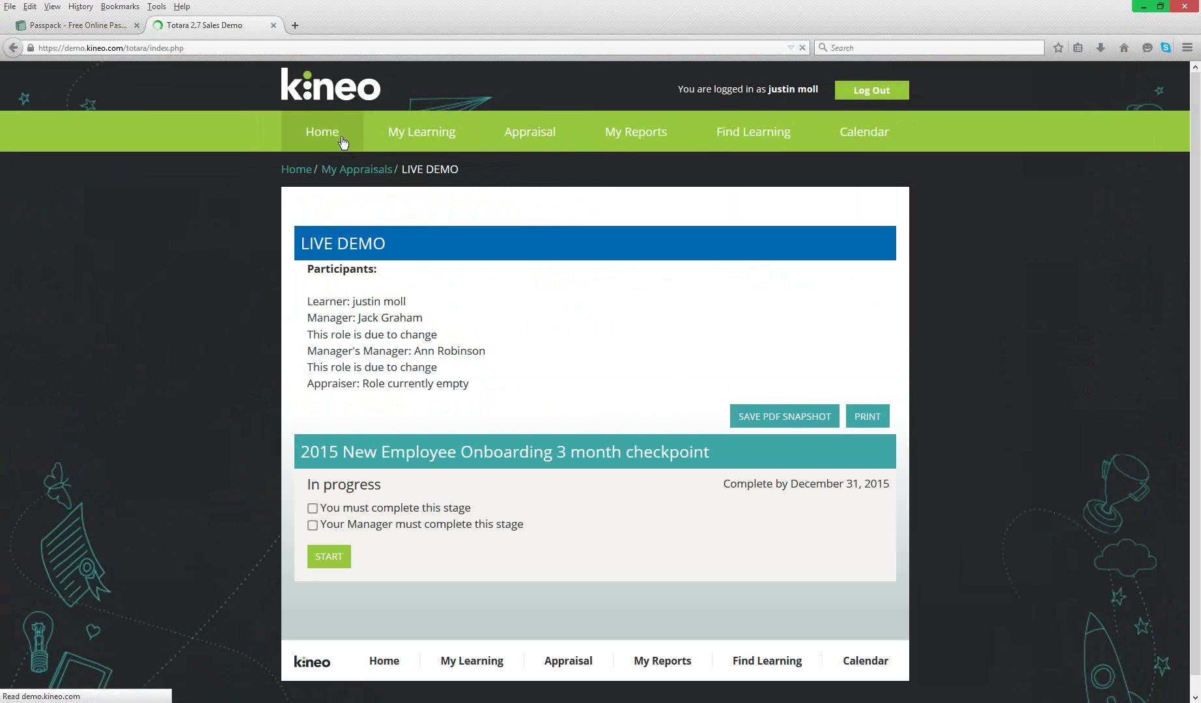
mouse_move(543, 134)
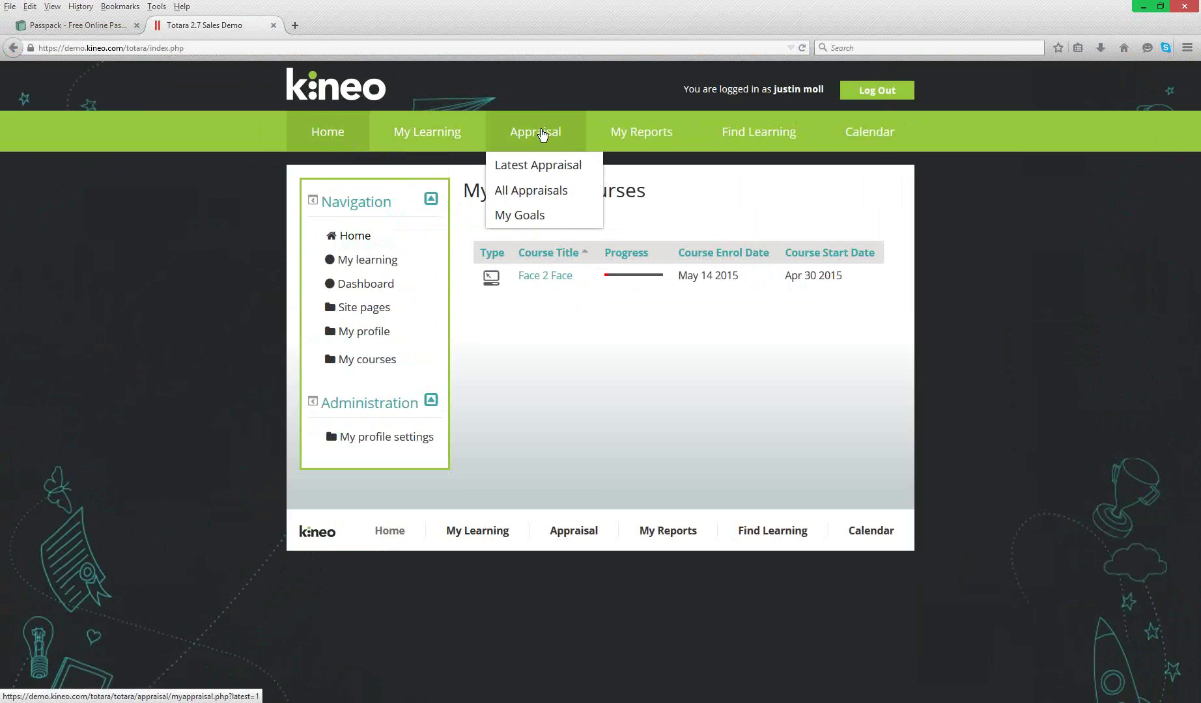
left_click(537, 194)
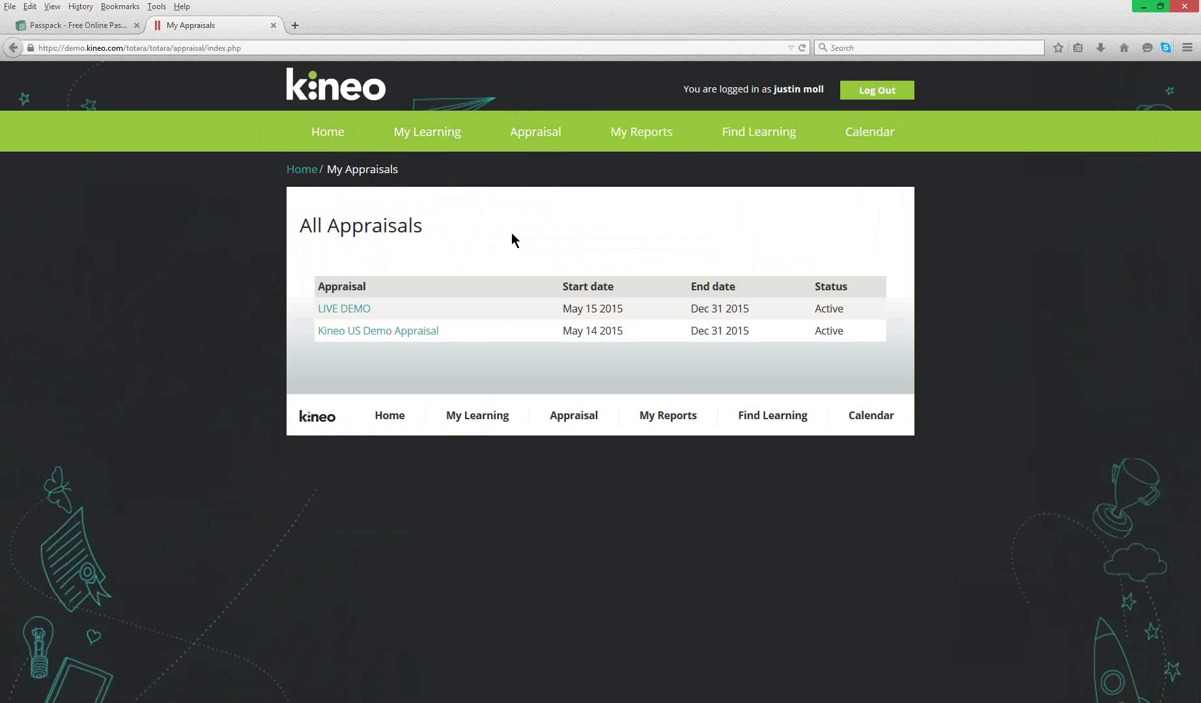
left_click(372, 310)
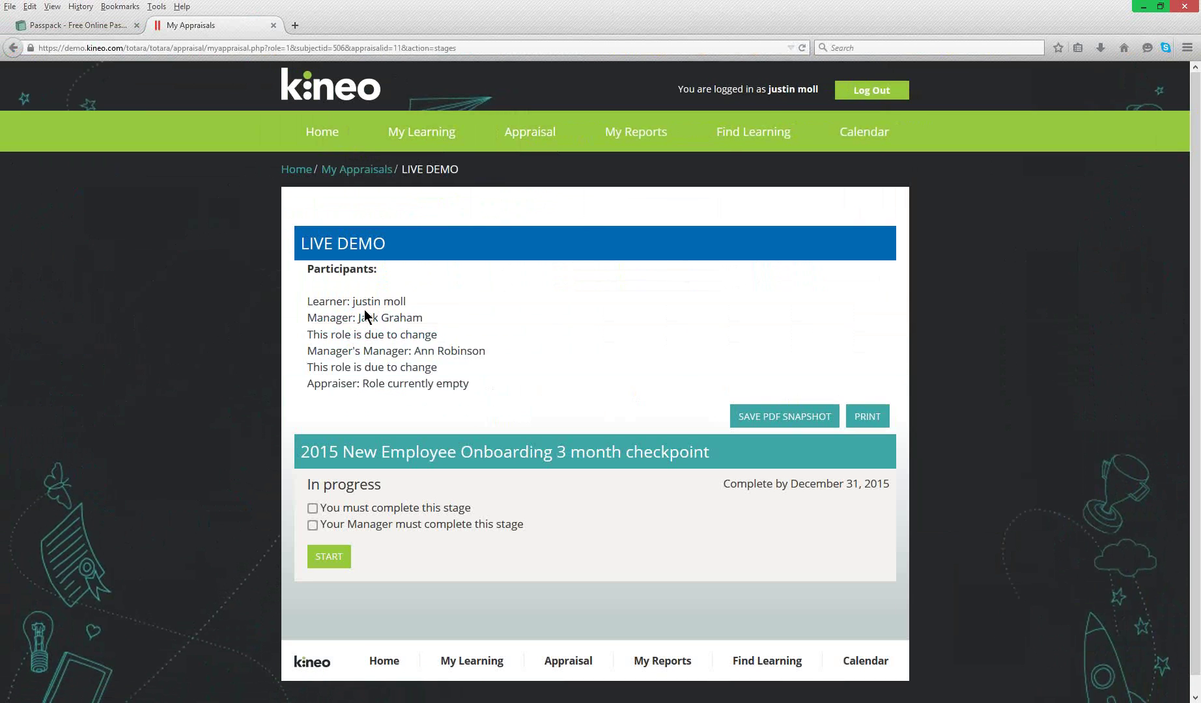
mouse_move(555, 144)
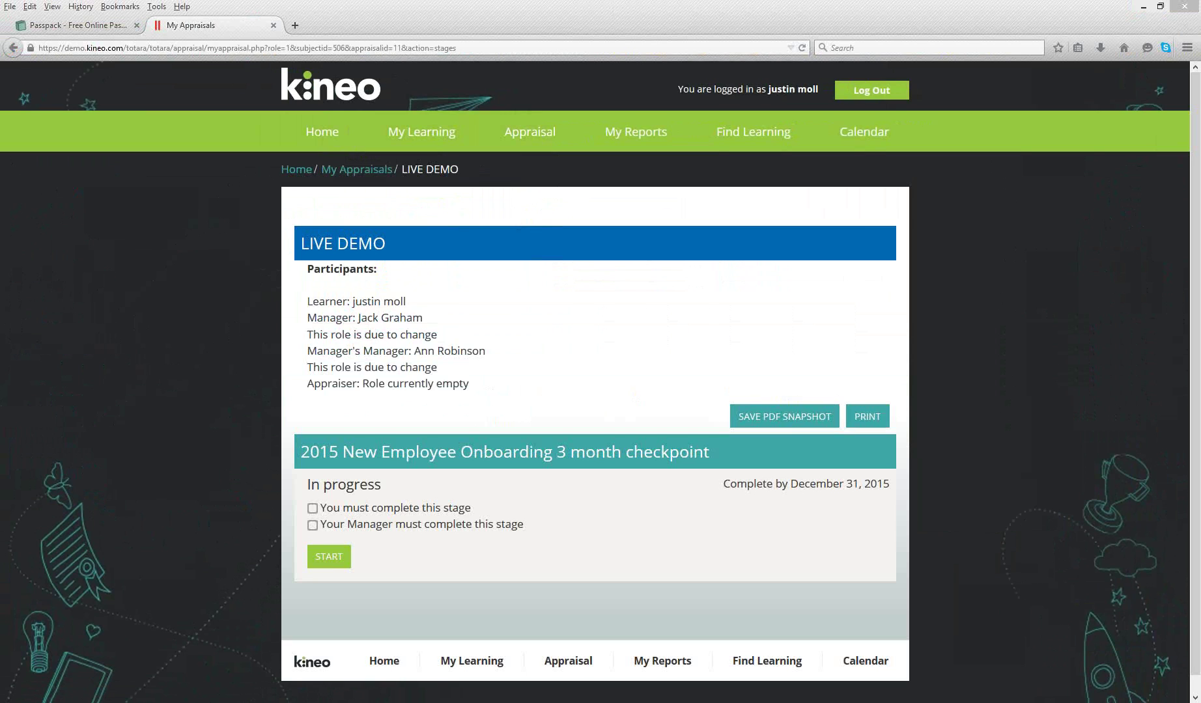
left_click(327, 139)
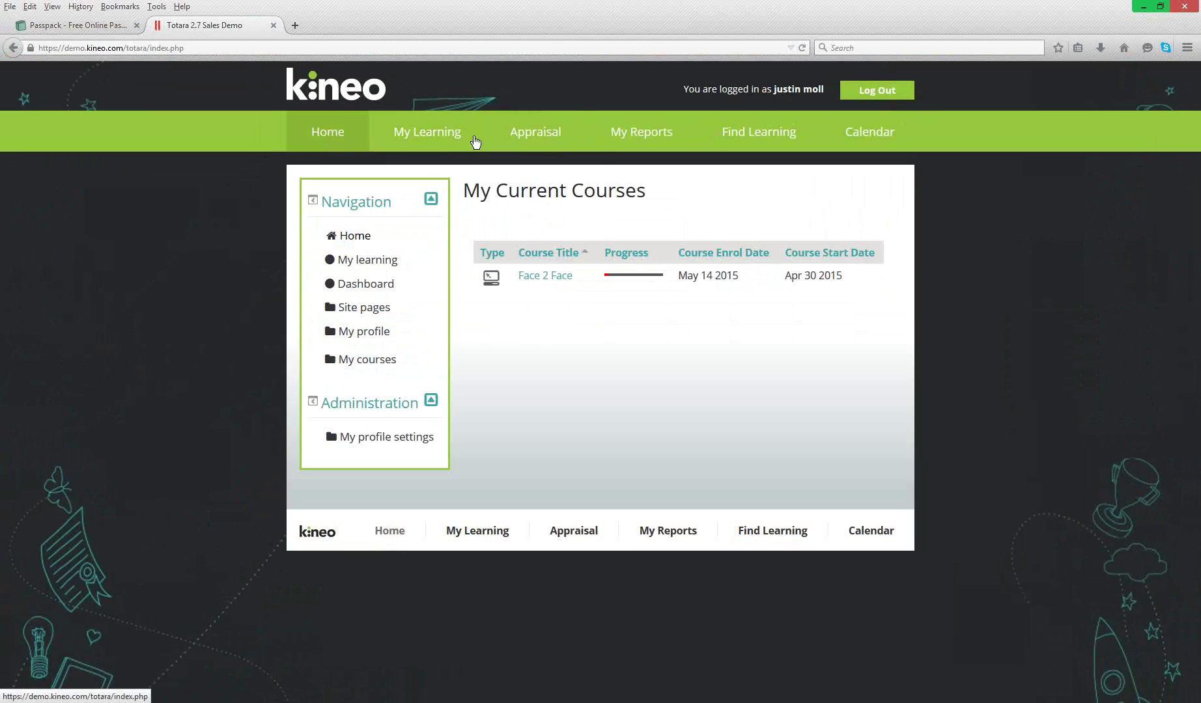
left_click(529, 199)
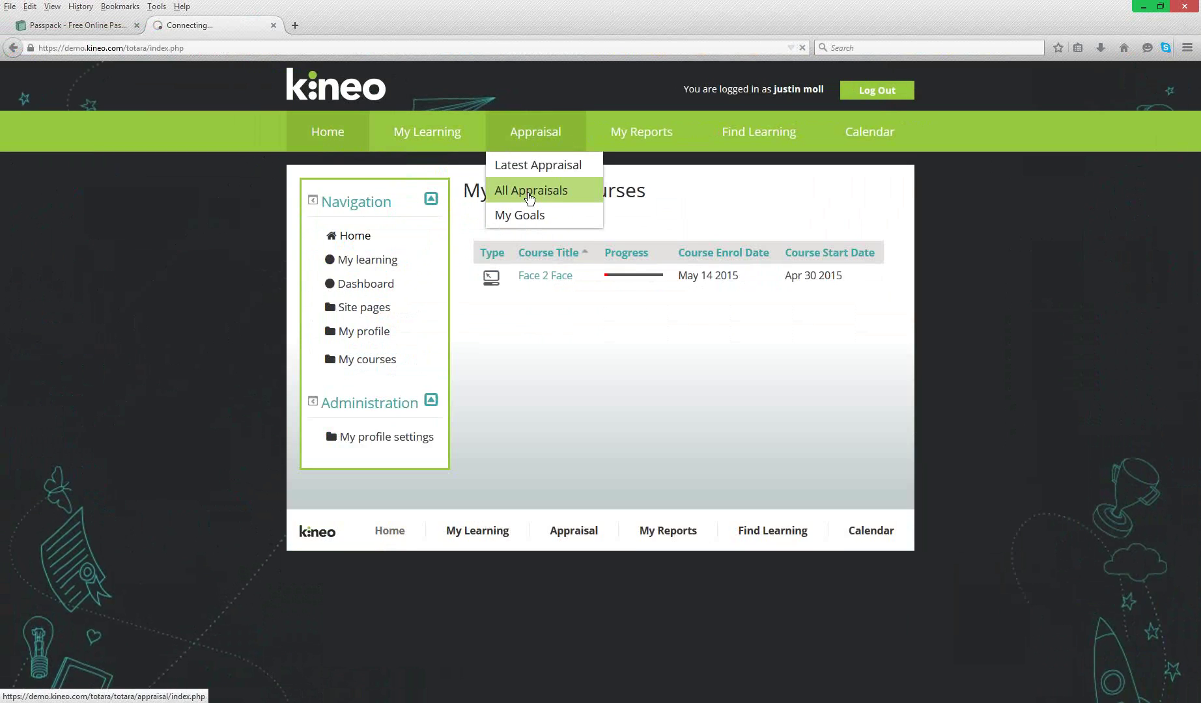
left_click(340, 310)
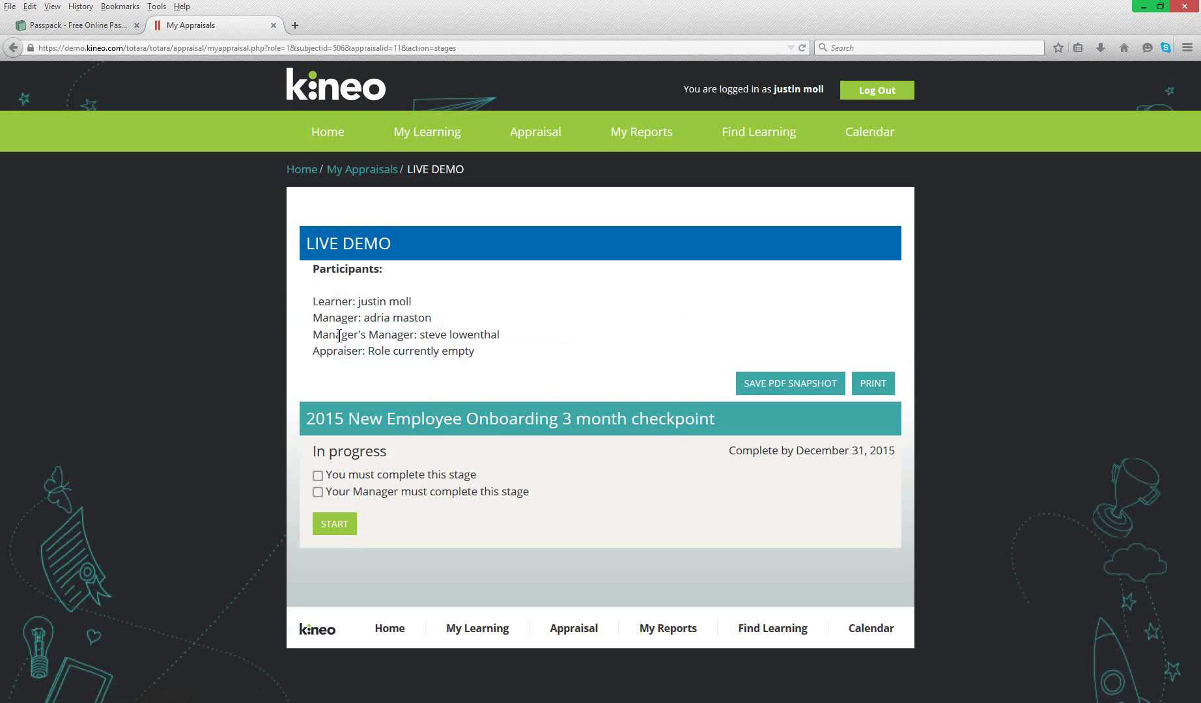
left_click_drag(367, 319, 491, 337)
left_click(433, 324)
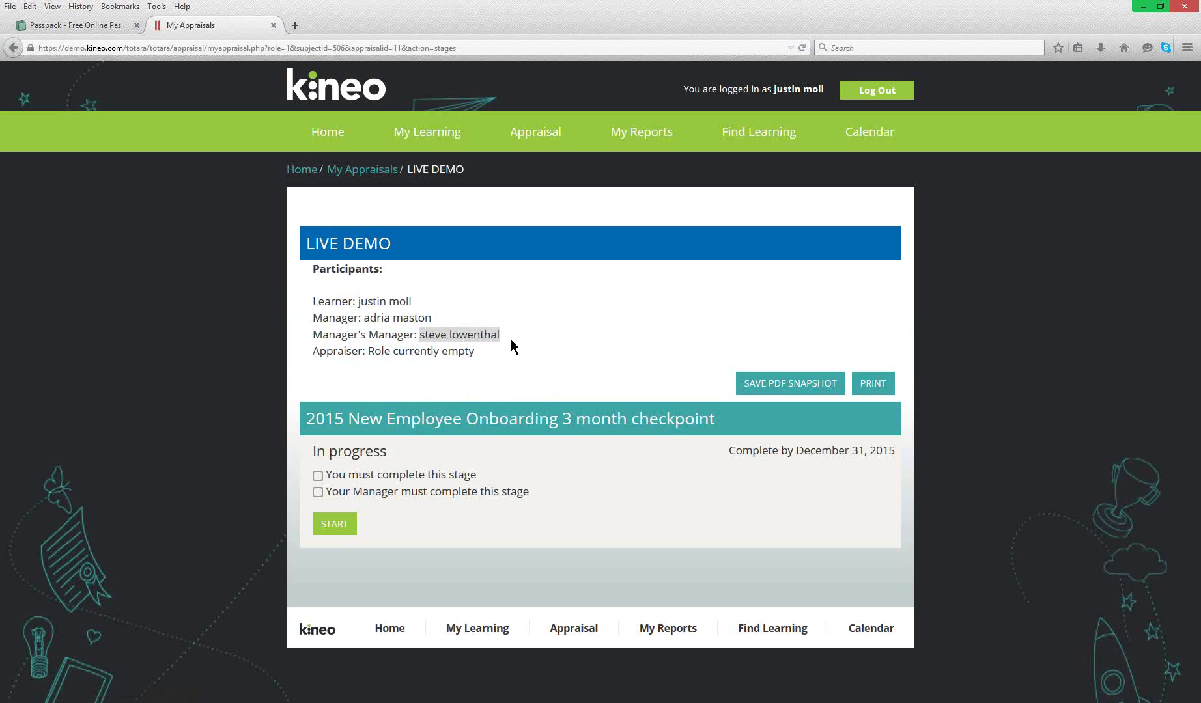
left_click(513, 340)
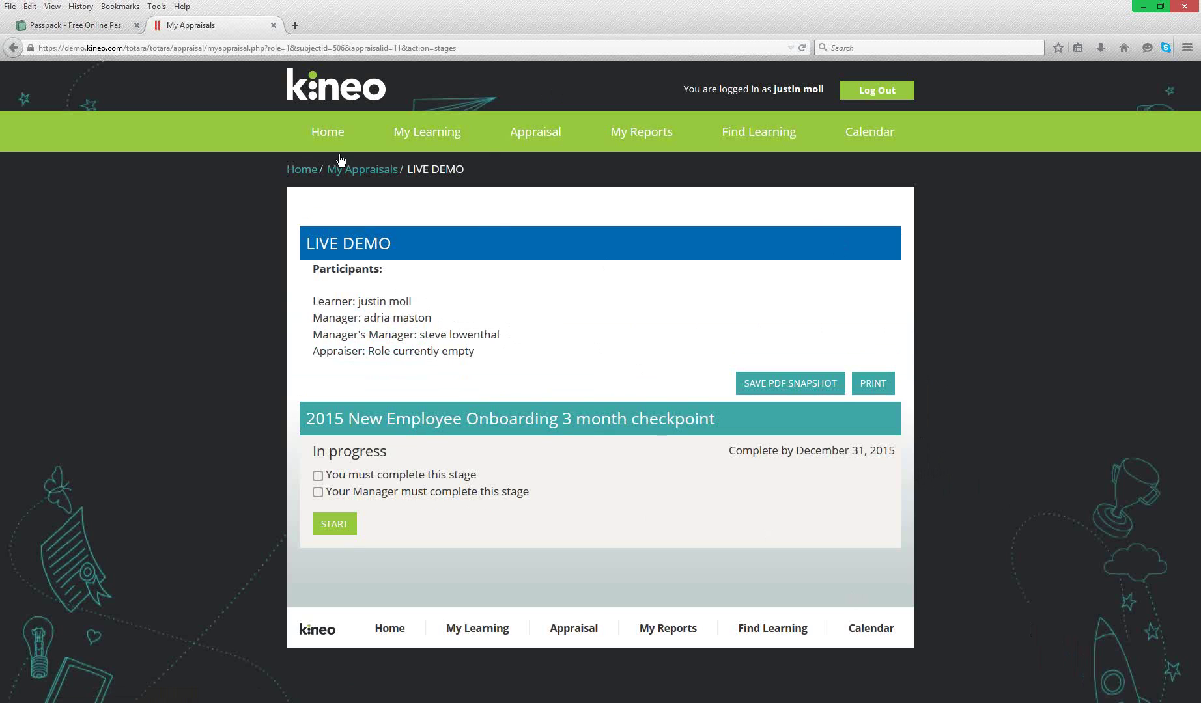
- Log out, sign in with the learner's username and password, and open Appraisal > All Appraisals
left_click(865, 91)
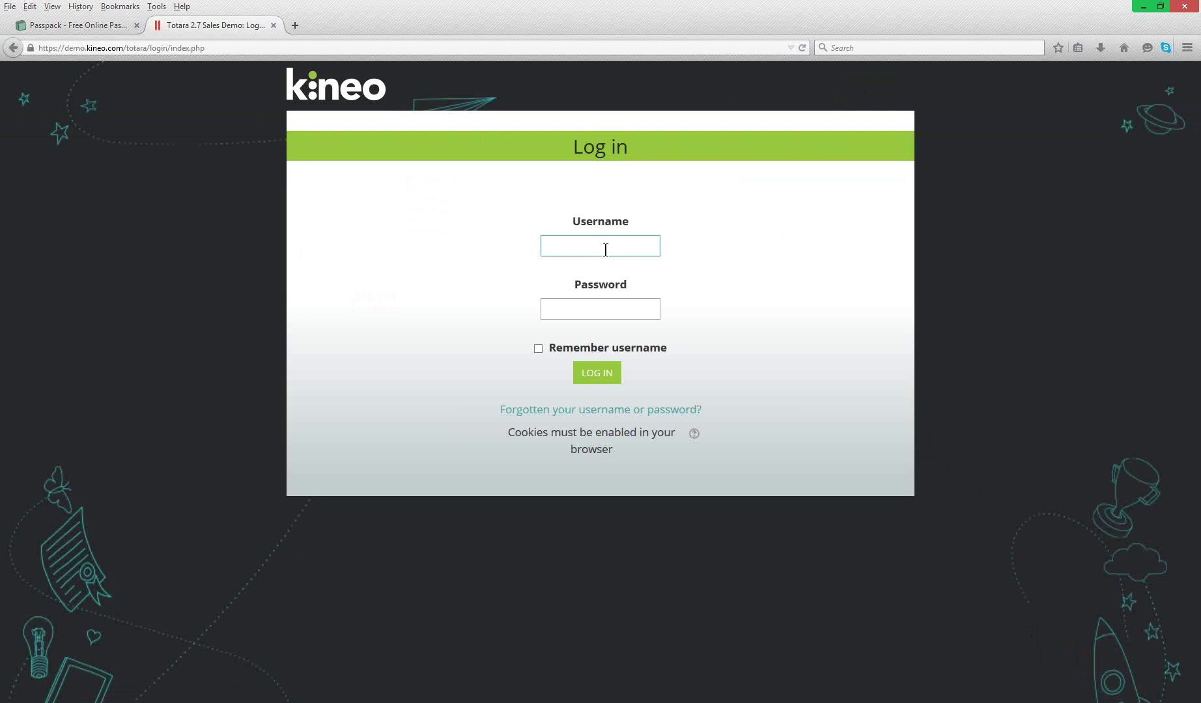
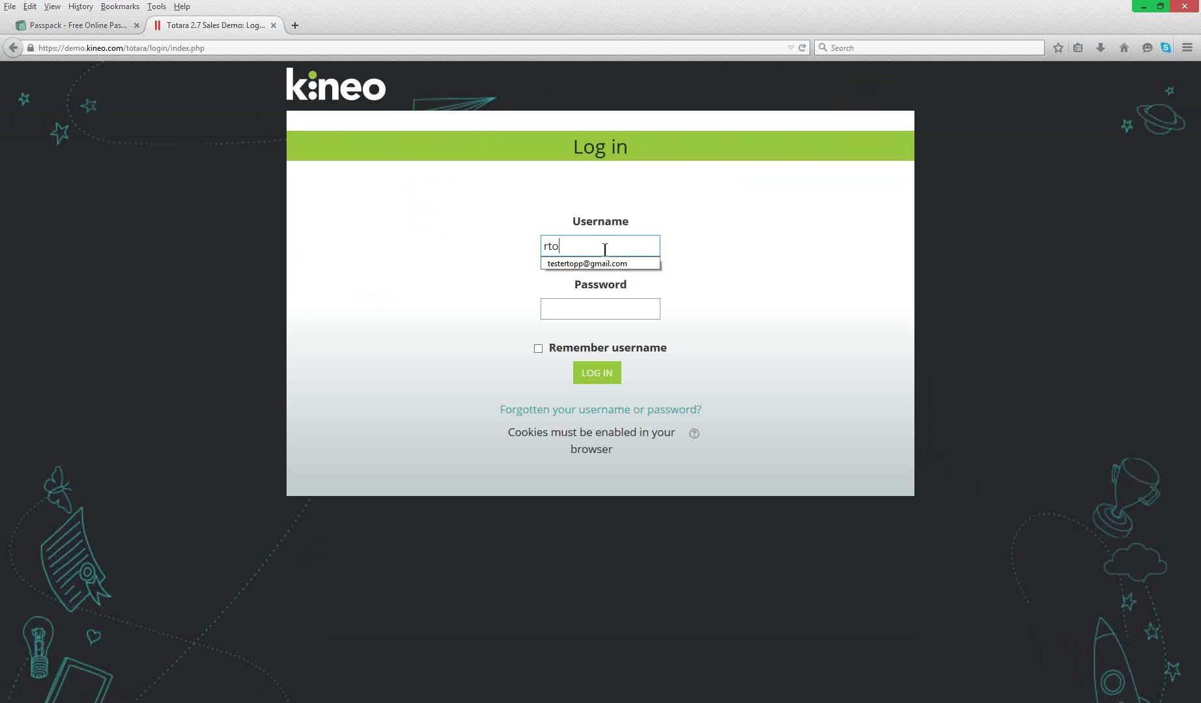
key("Tab")
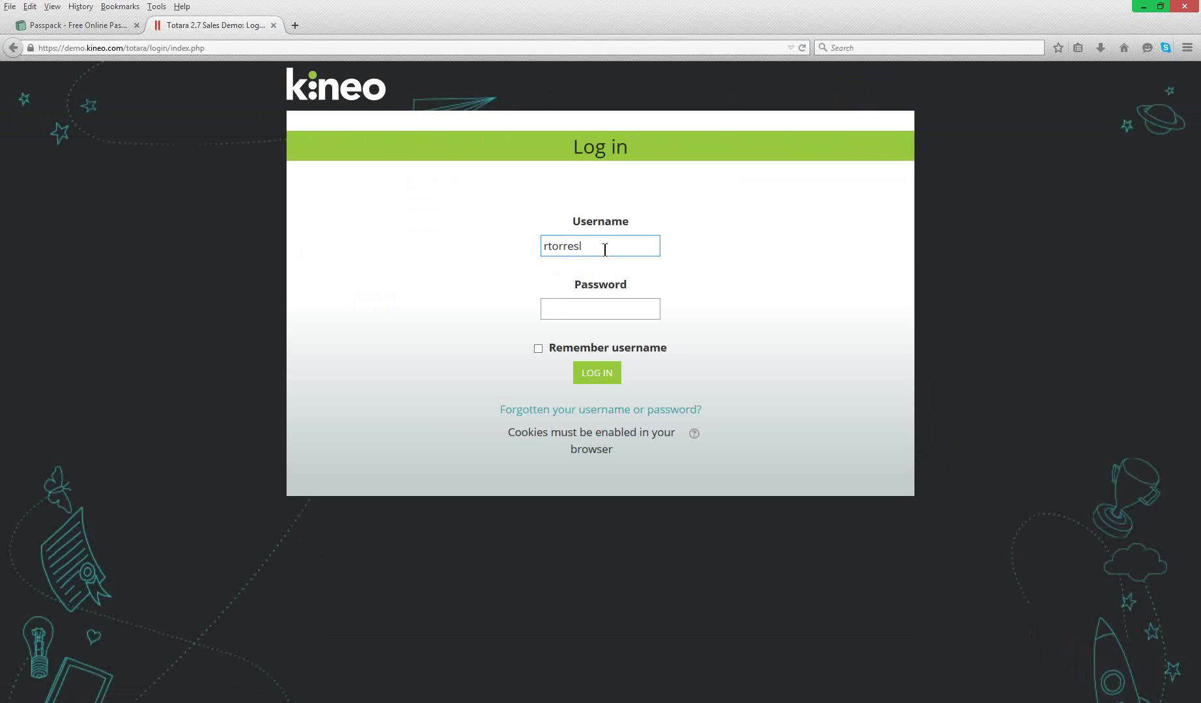
type("••••••••••")
key("Return")
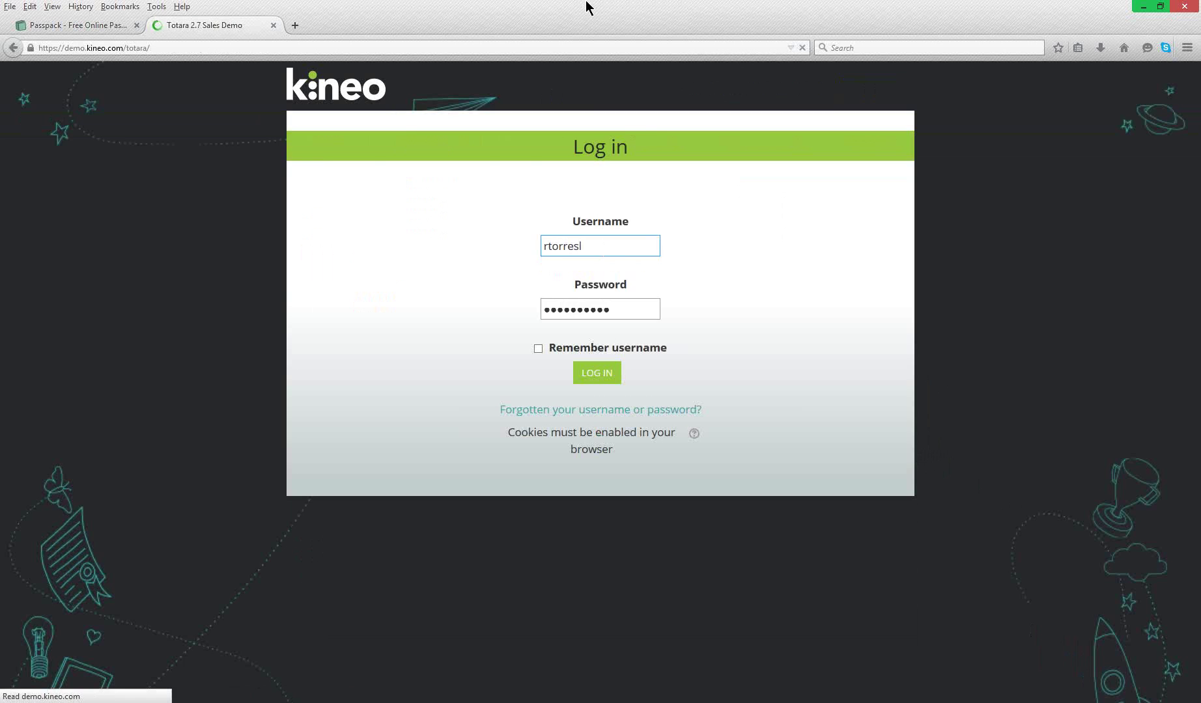
mouse_move(533, 129)
left_click(530, 190)
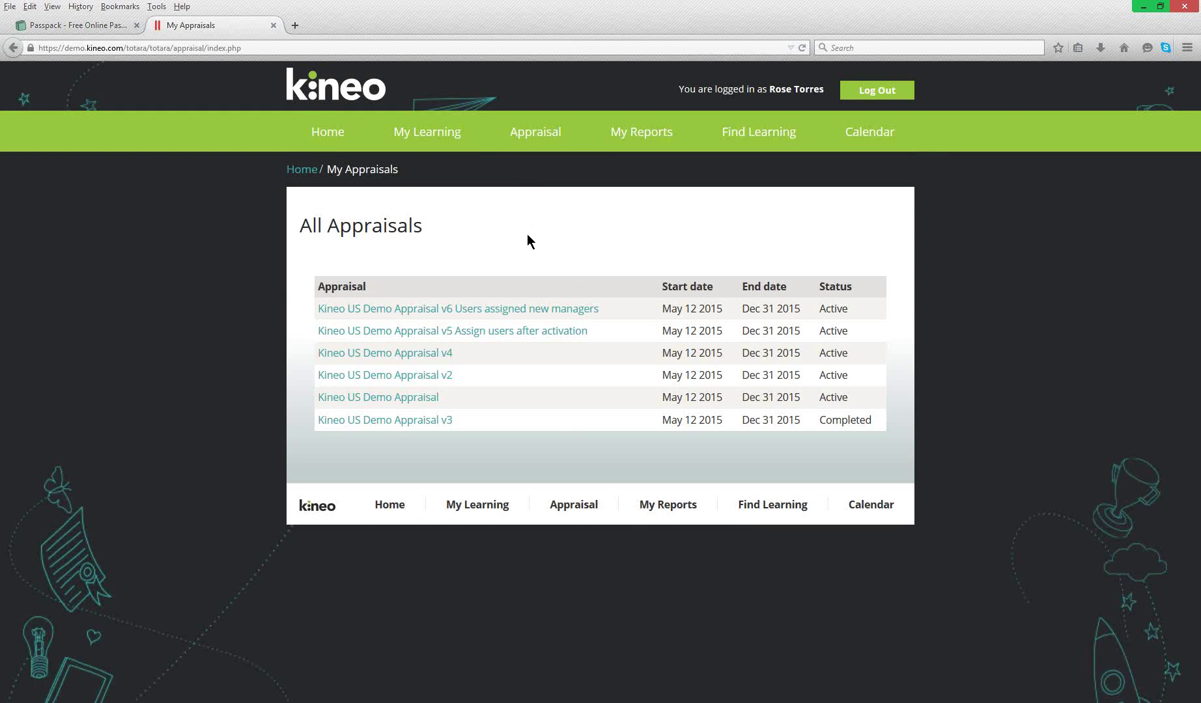
- View Kineo US Demo Appraisal v4, go back, then open the Completed v3
left_click(418, 353)
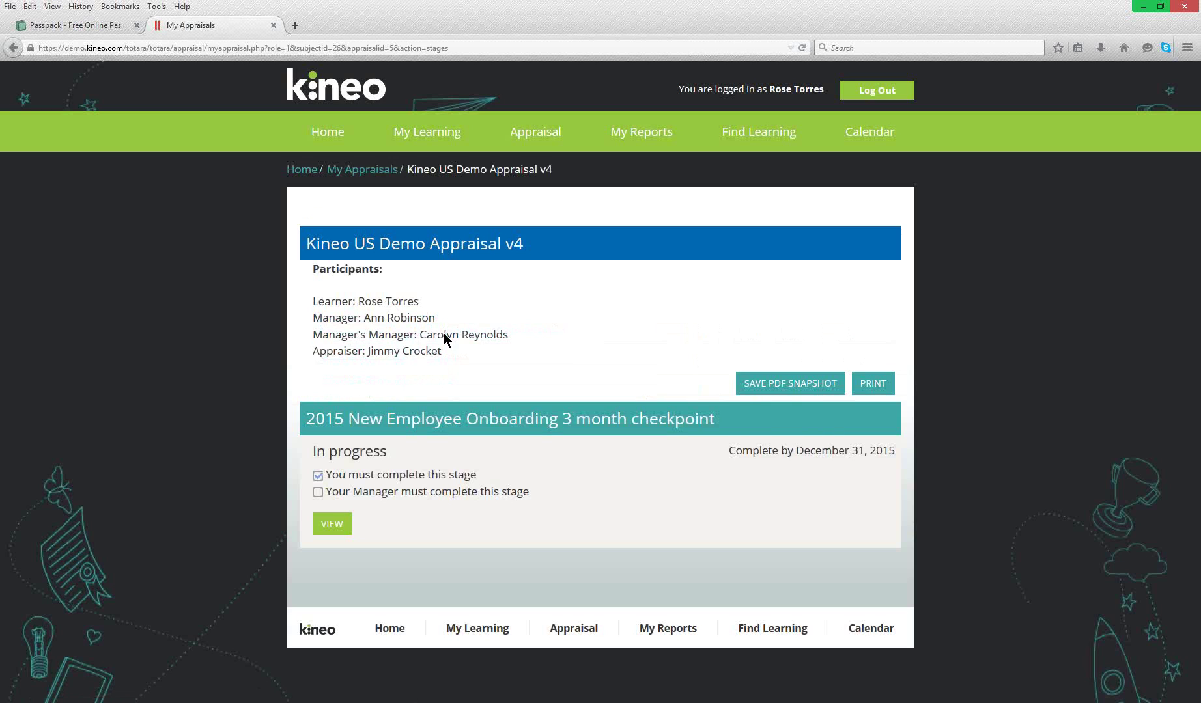
left_click(14, 48)
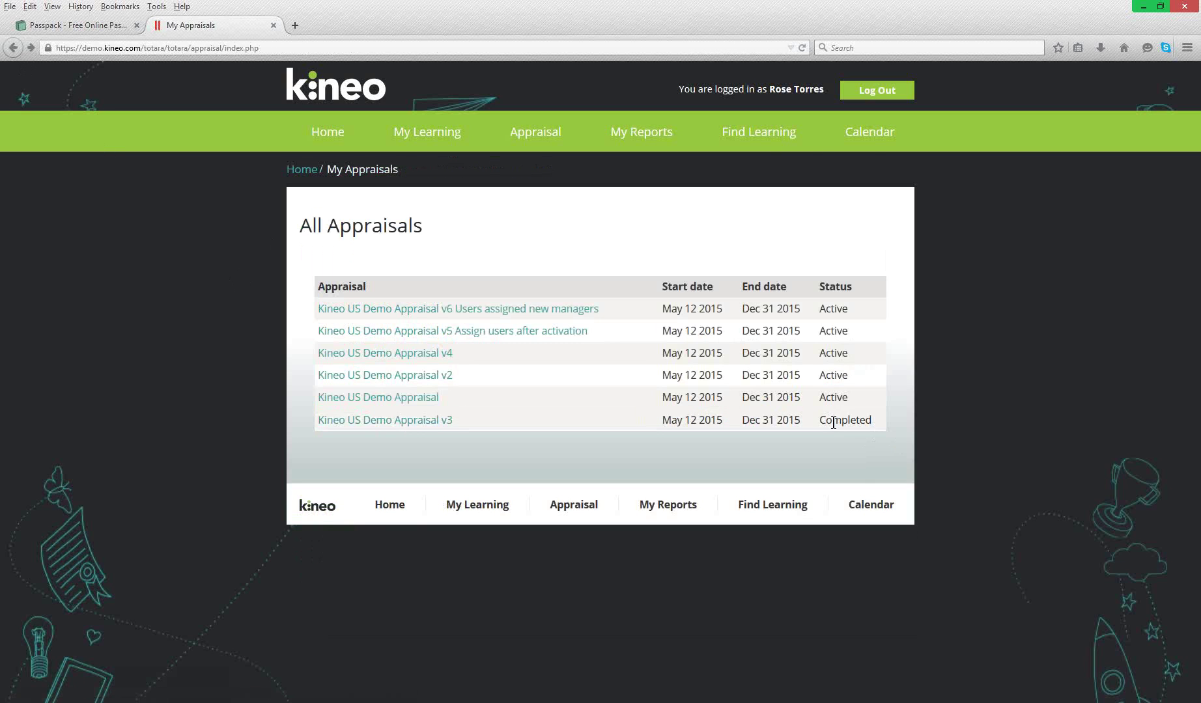
left_click_drag(825, 418, 887, 431)
left_click(383, 424)
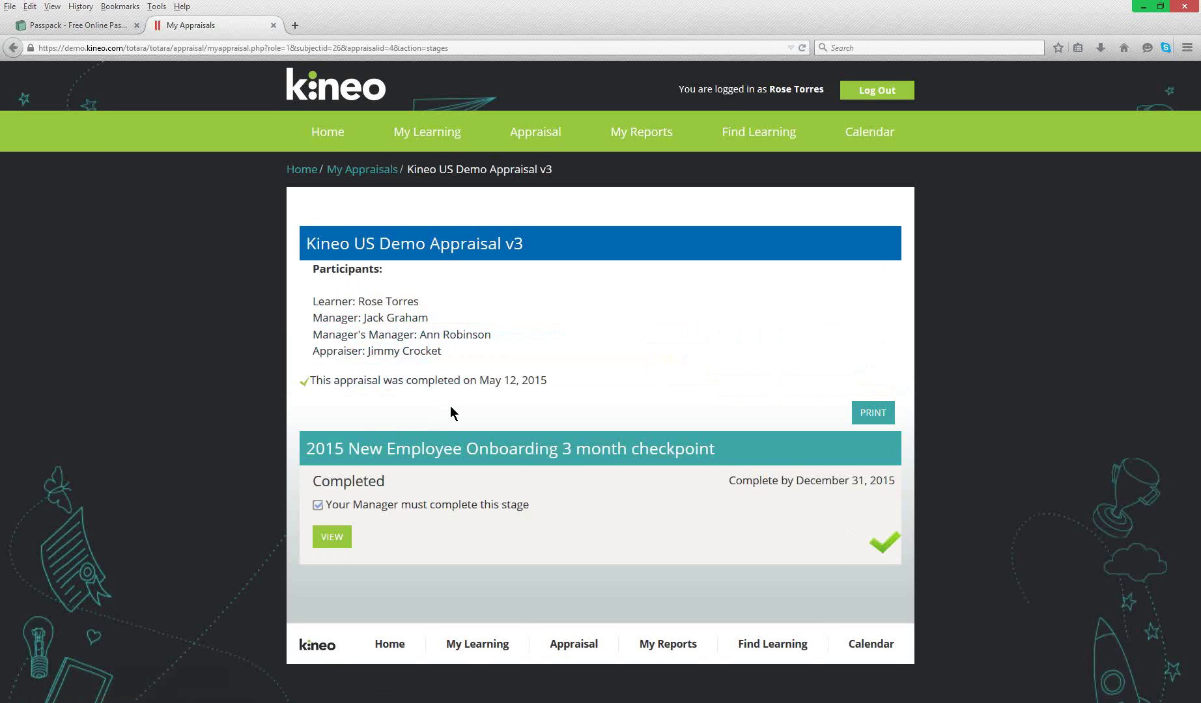
- Highlight the manager's name on the completed v3 appraisal
left_click_drag(362, 319, 420, 319)
left_click(438, 319)
left_click_drag(377, 319, 415, 320)
left_click(415, 321)
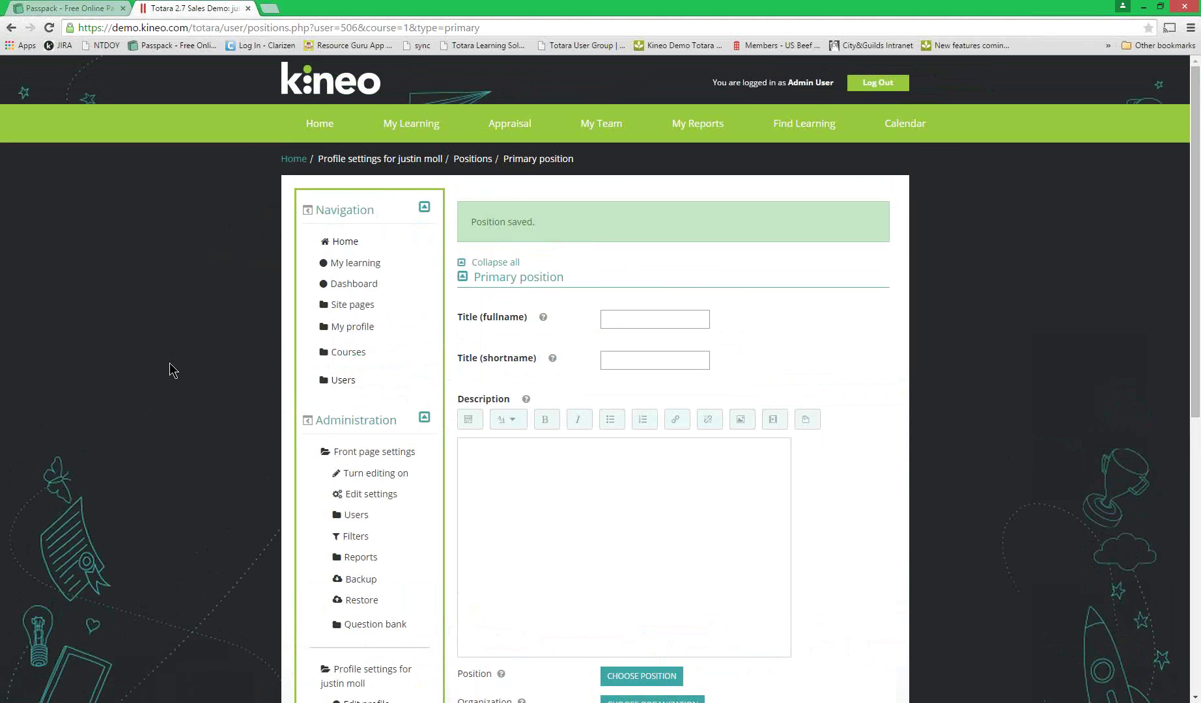
- Go to Site administration > Users > Accounts > Browse list of users and enter the learner's name as the full name filter
scroll(187, 358, "down", 1)
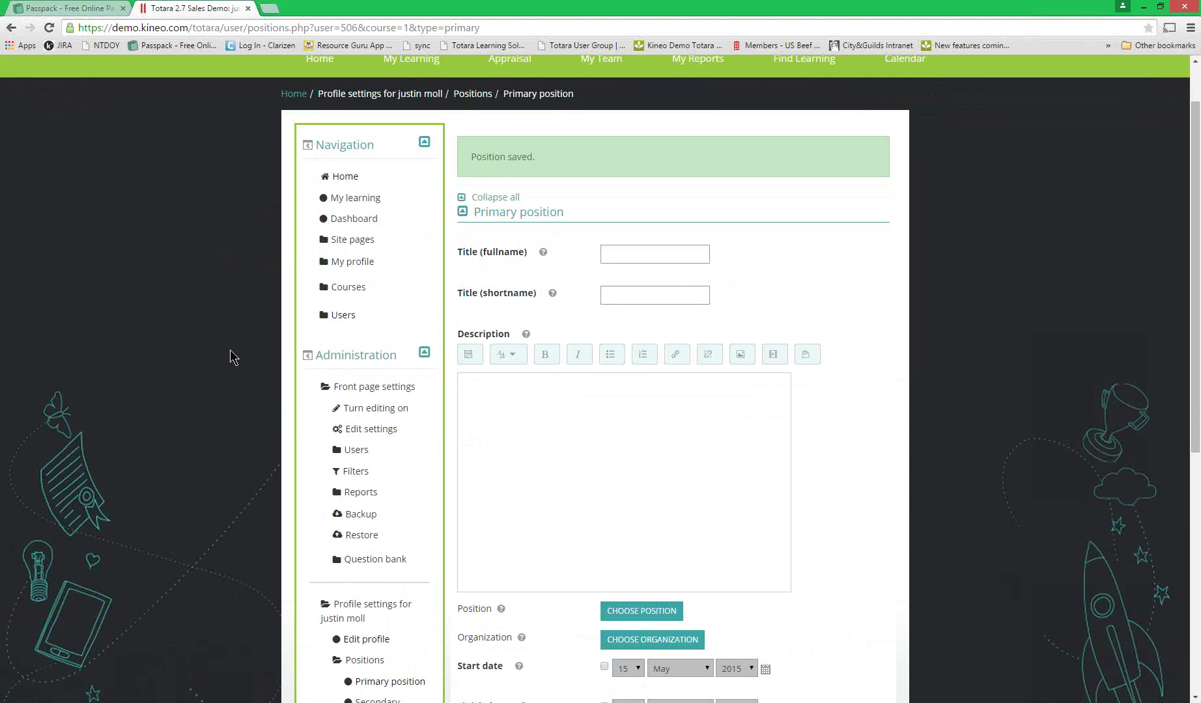
scroll(218, 398, "down", 1)
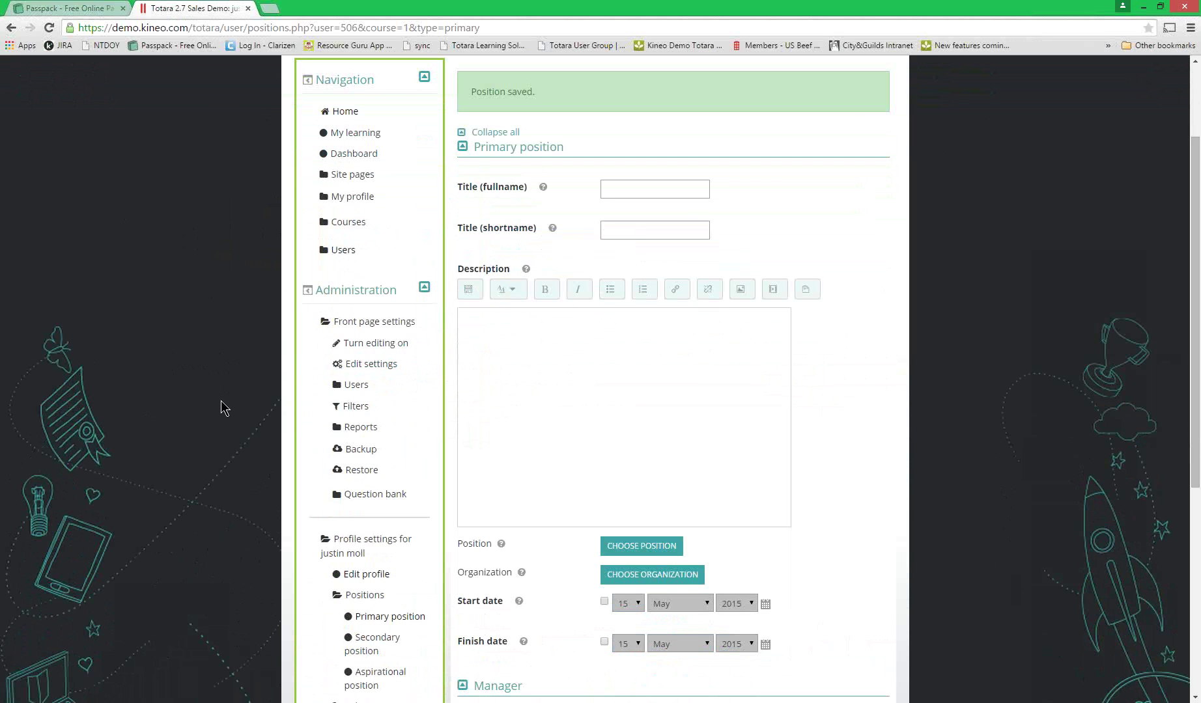
scroll(222, 402, "down", 2)
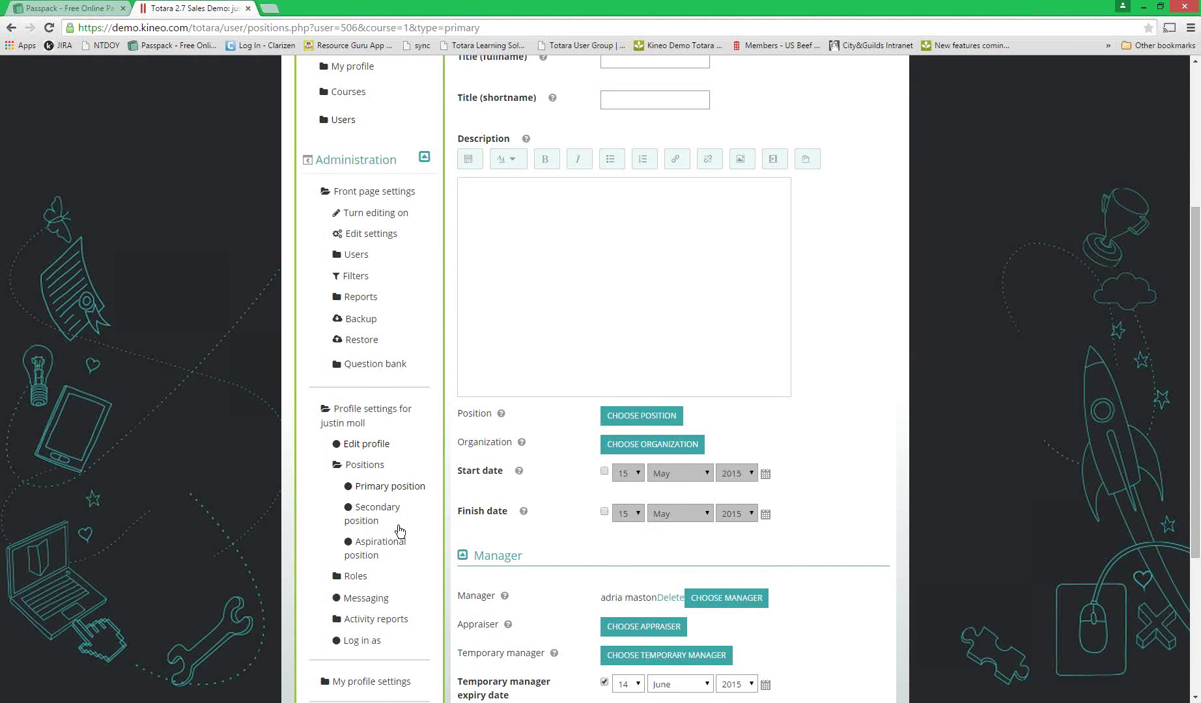
scroll(398, 526, "down", 2)
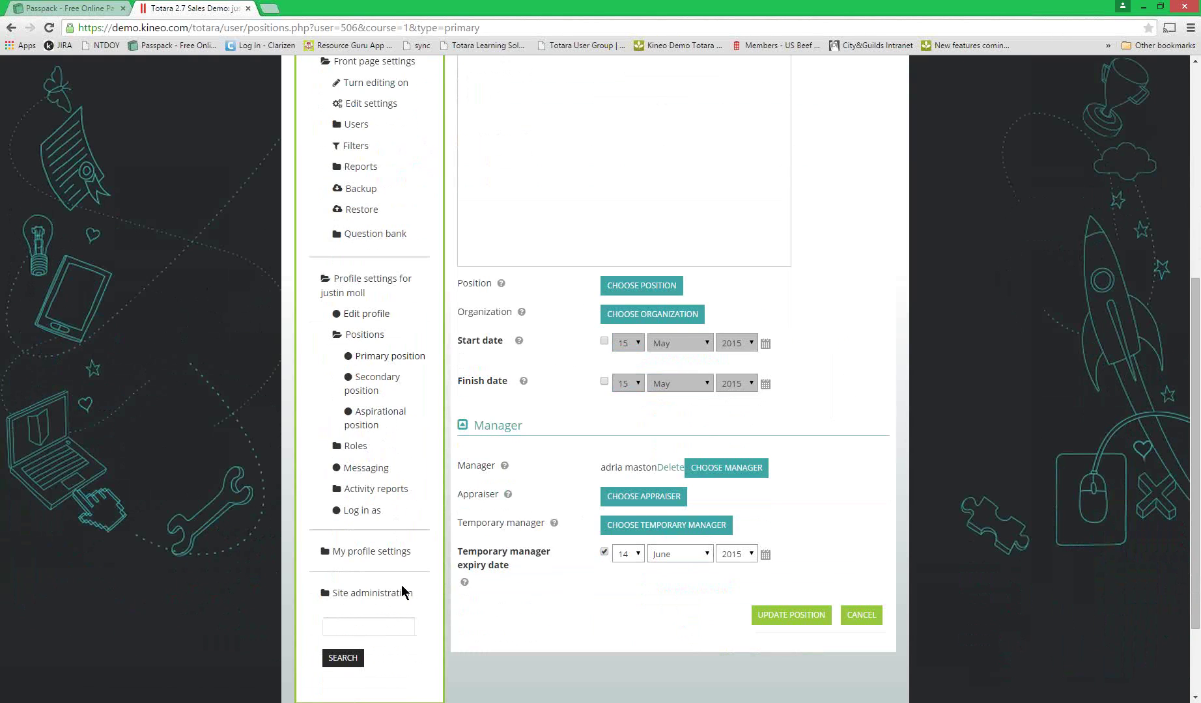
left_click(394, 592)
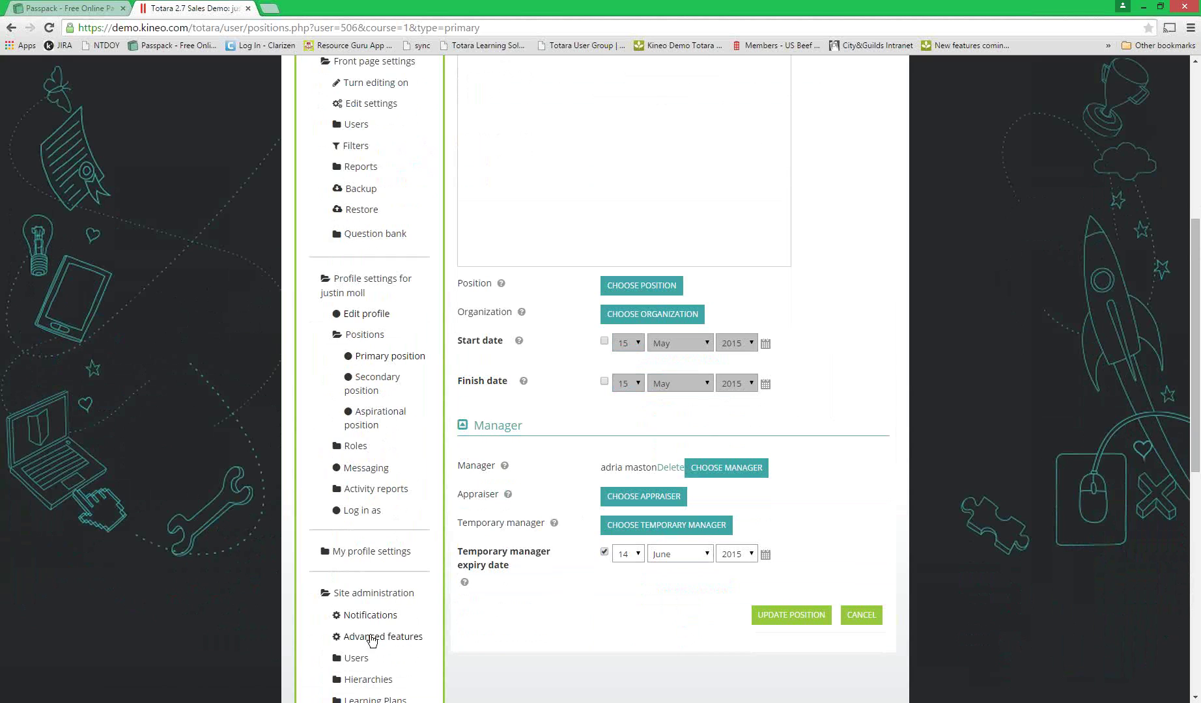
left_click(363, 659)
left_click(376, 679)
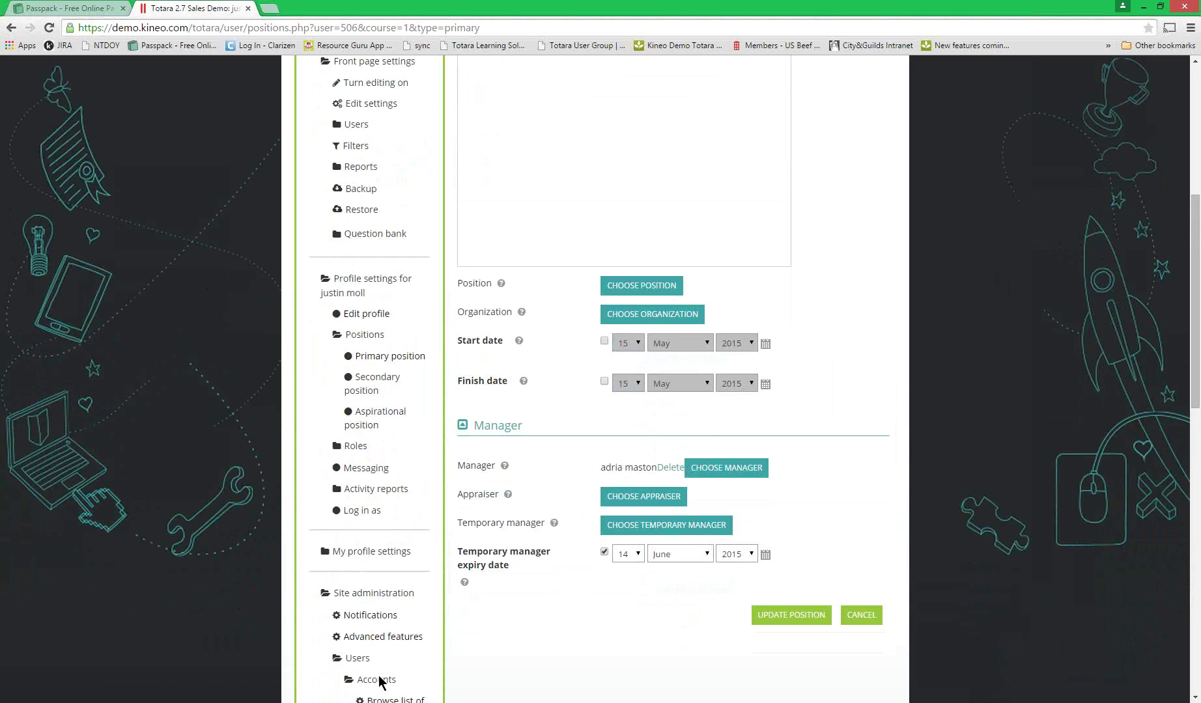
scroll(379, 681, "down", 2)
left_click(384, 582)
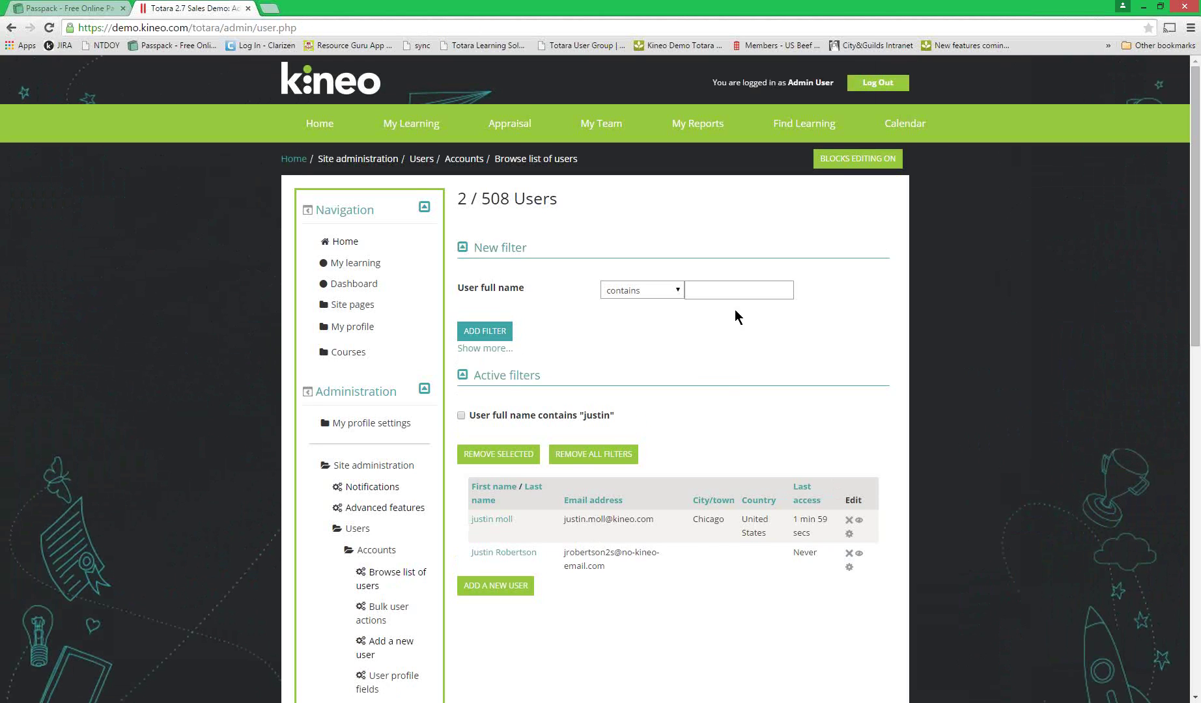
left_click(730, 293)
type("tayla")
- Remove all user filters, filter the list by the learner's full name, and open her profile
left_click(589, 461)
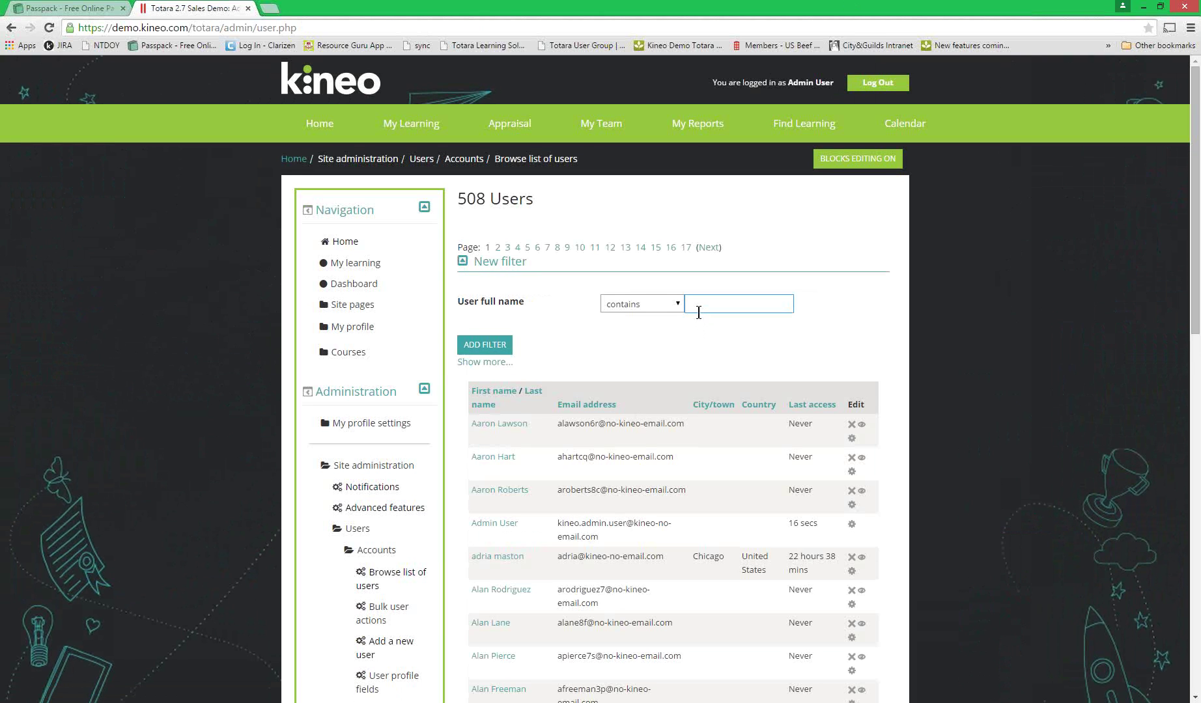
type("tayla")
left_click(495, 349)
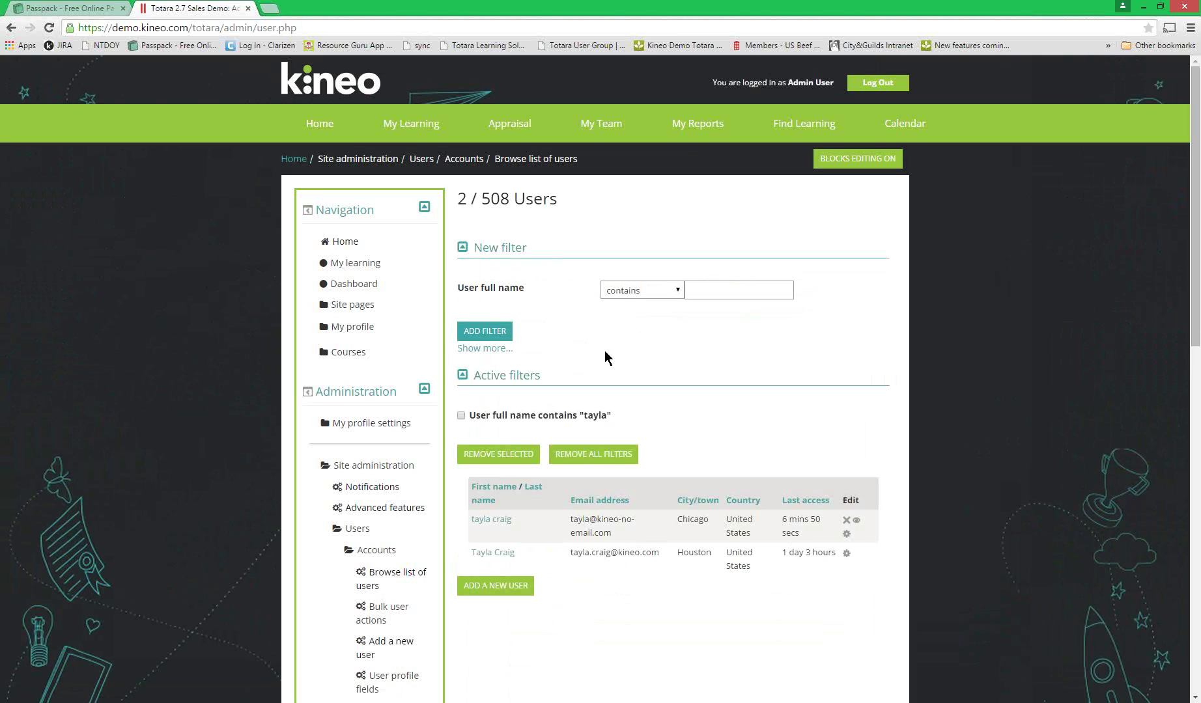
left_click(483, 522)
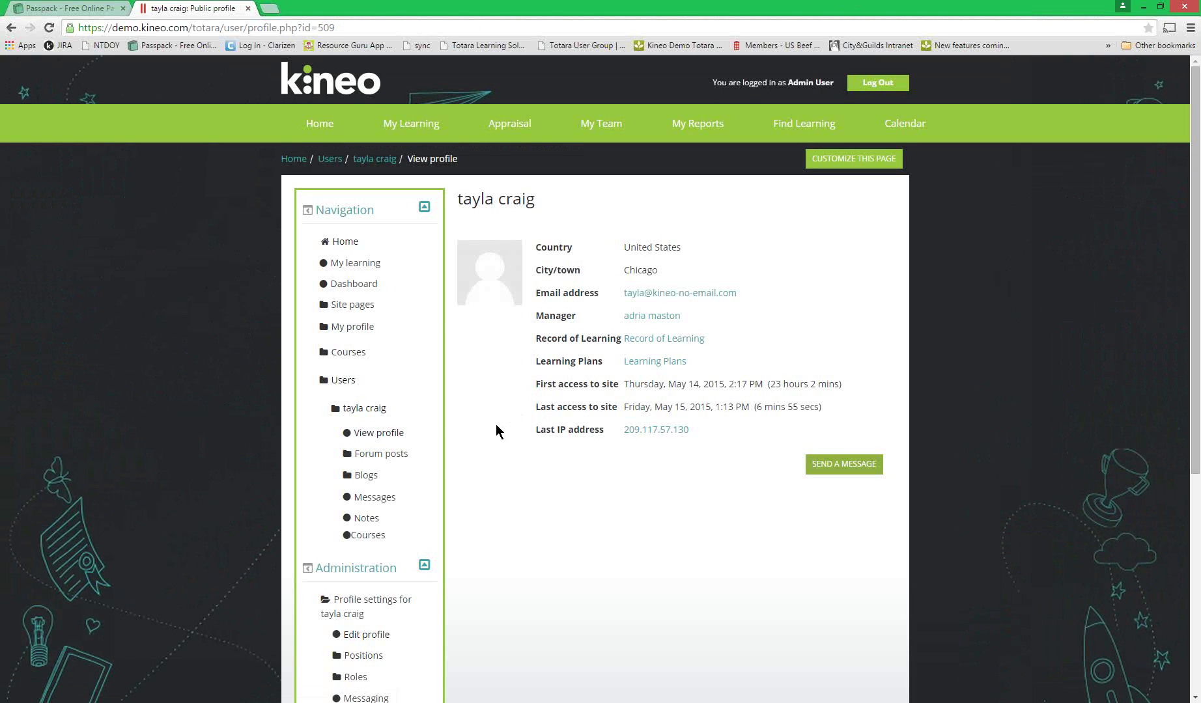
- Delete 'Kineo' from the learner's optional Department field and update the profile
scroll(496, 424, "down", 5)
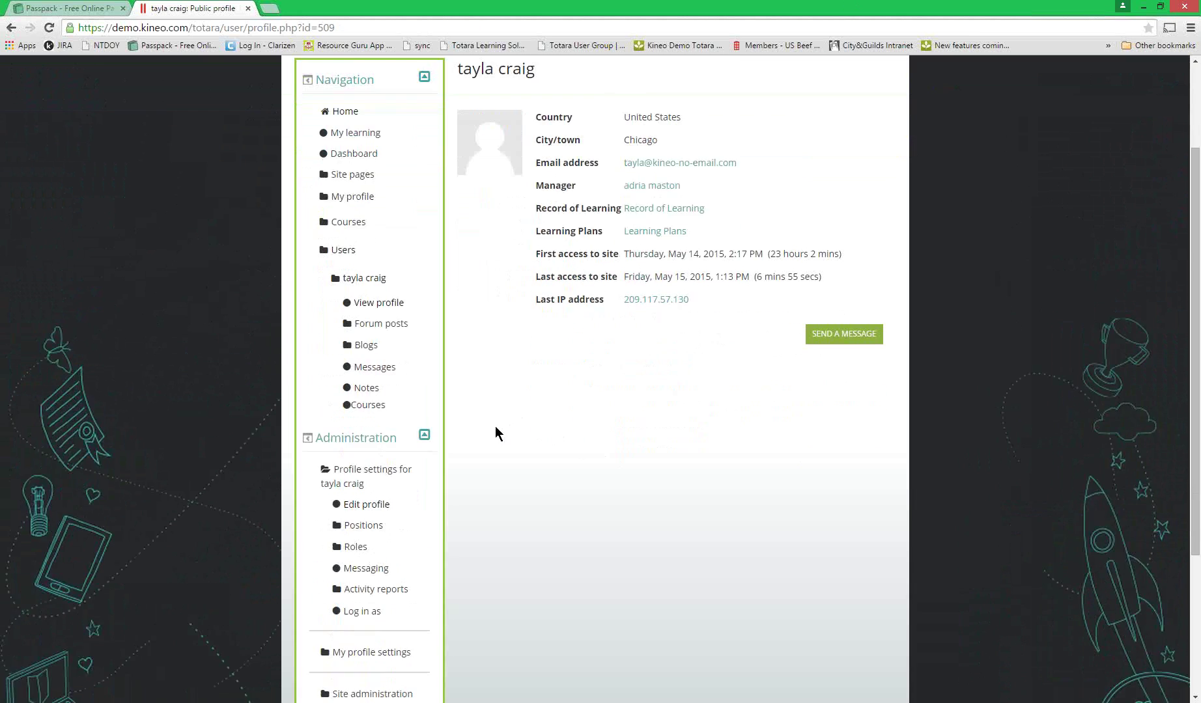
left_click(365, 312)
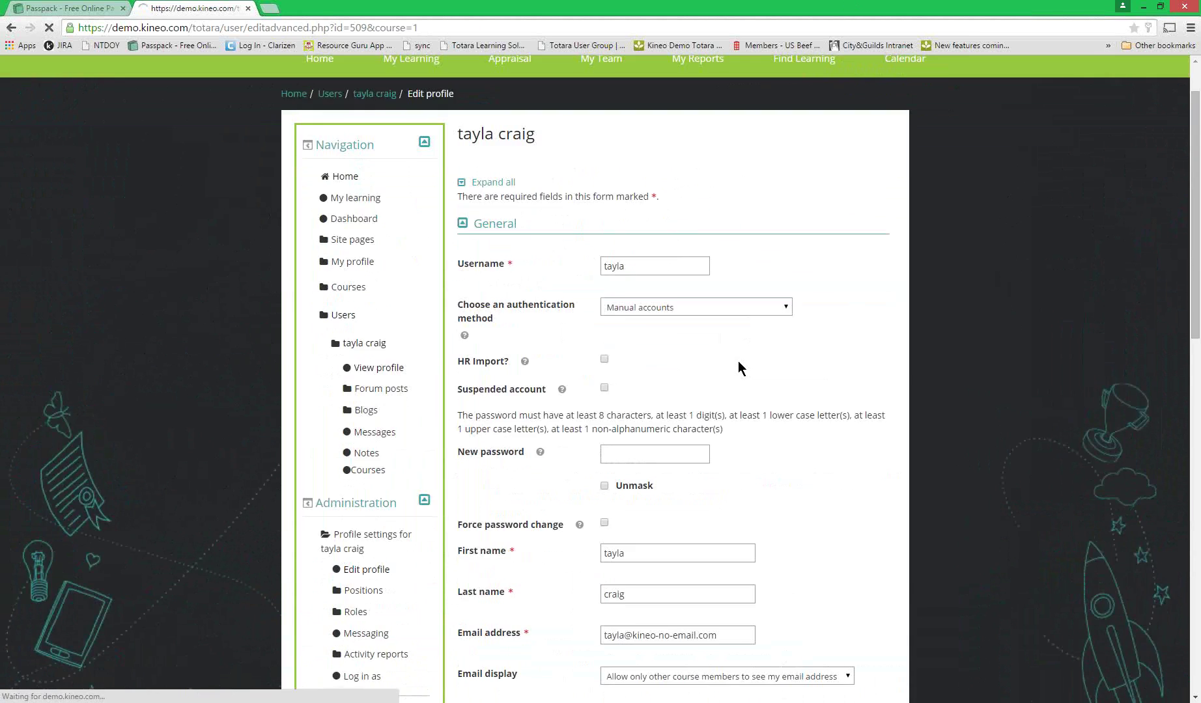
scroll(651, 364, "down", 15)
left_click(461, 501)
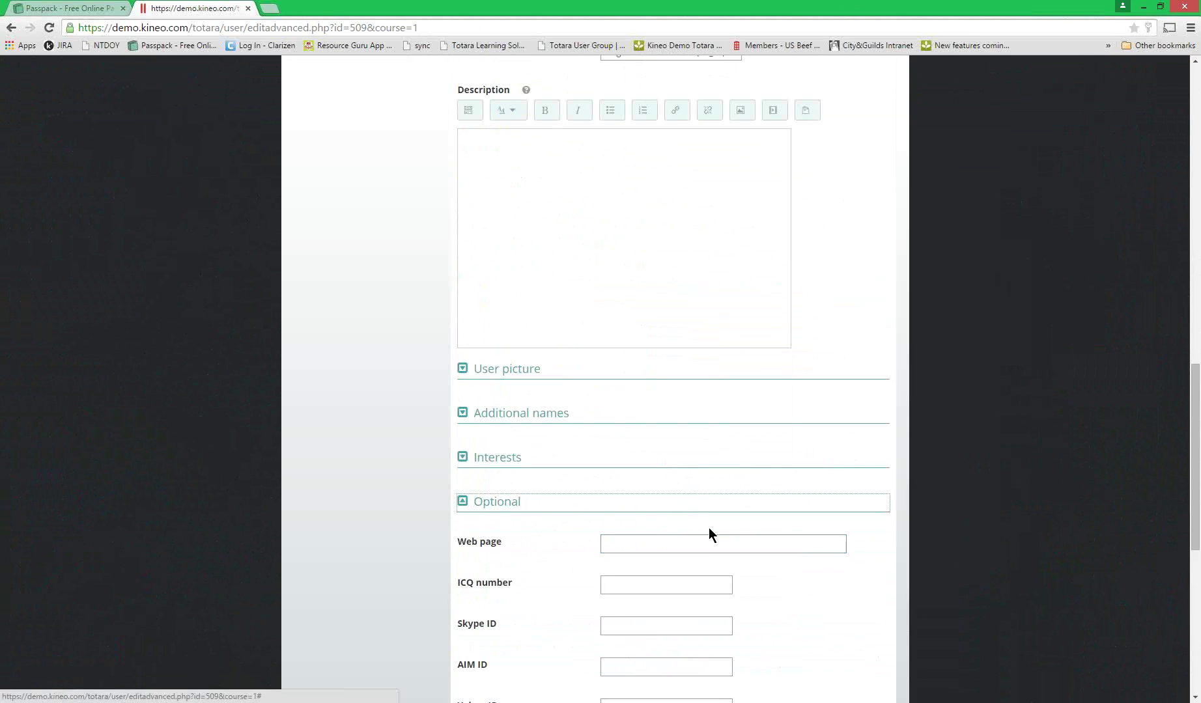
scroll(691, 548, "down", 5)
left_click_drag(650, 557, 523, 533)
key("BackSpace")
scroll(787, 513, "down", 3)
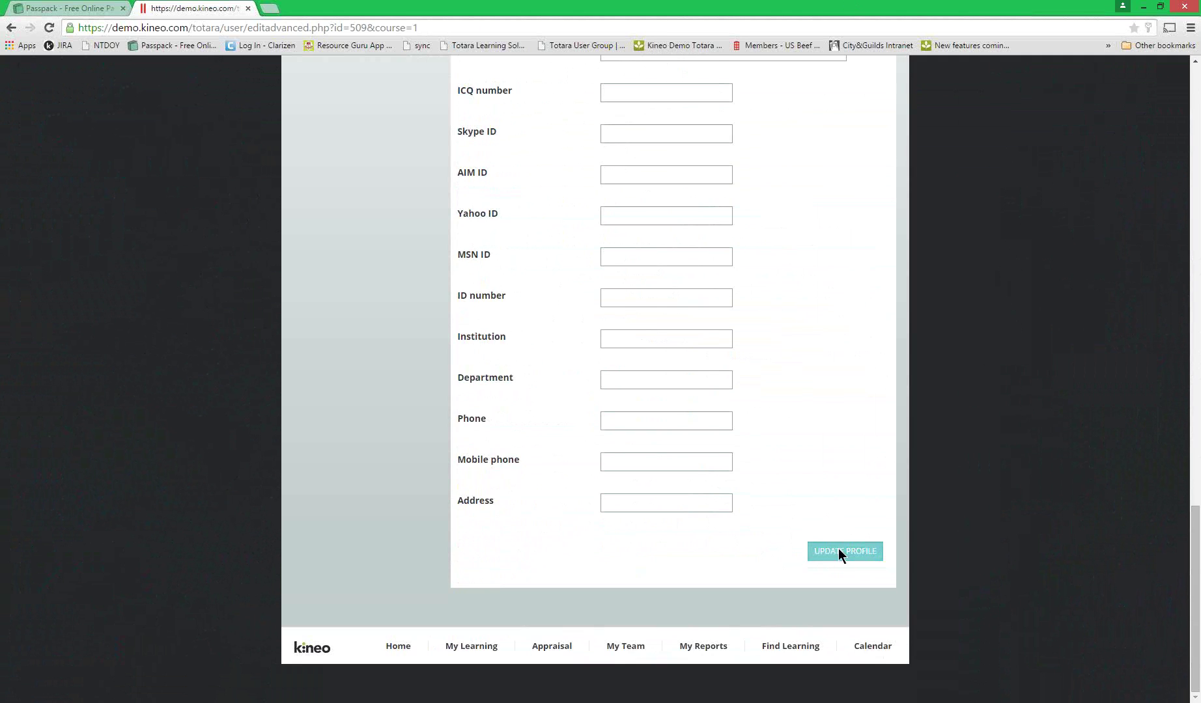
left_click(839, 552)
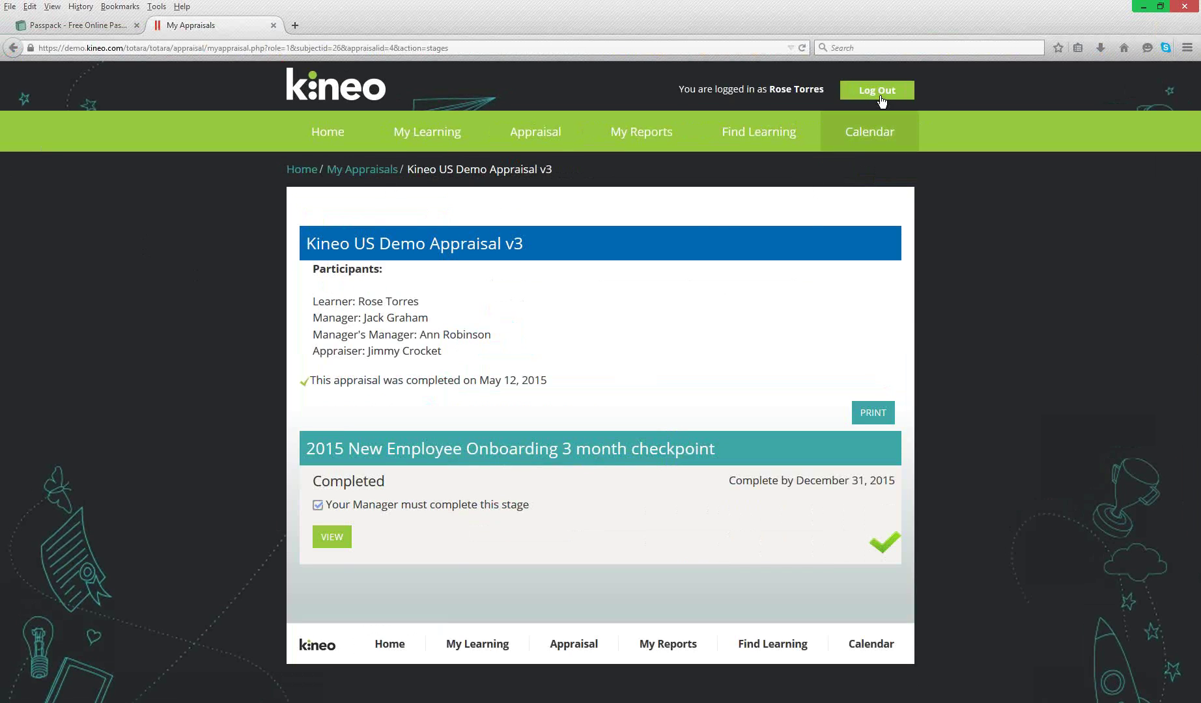
- Log out, sign back in with the learner's username and password, and open Appraisal > All Appraisals
left_click(863, 96)
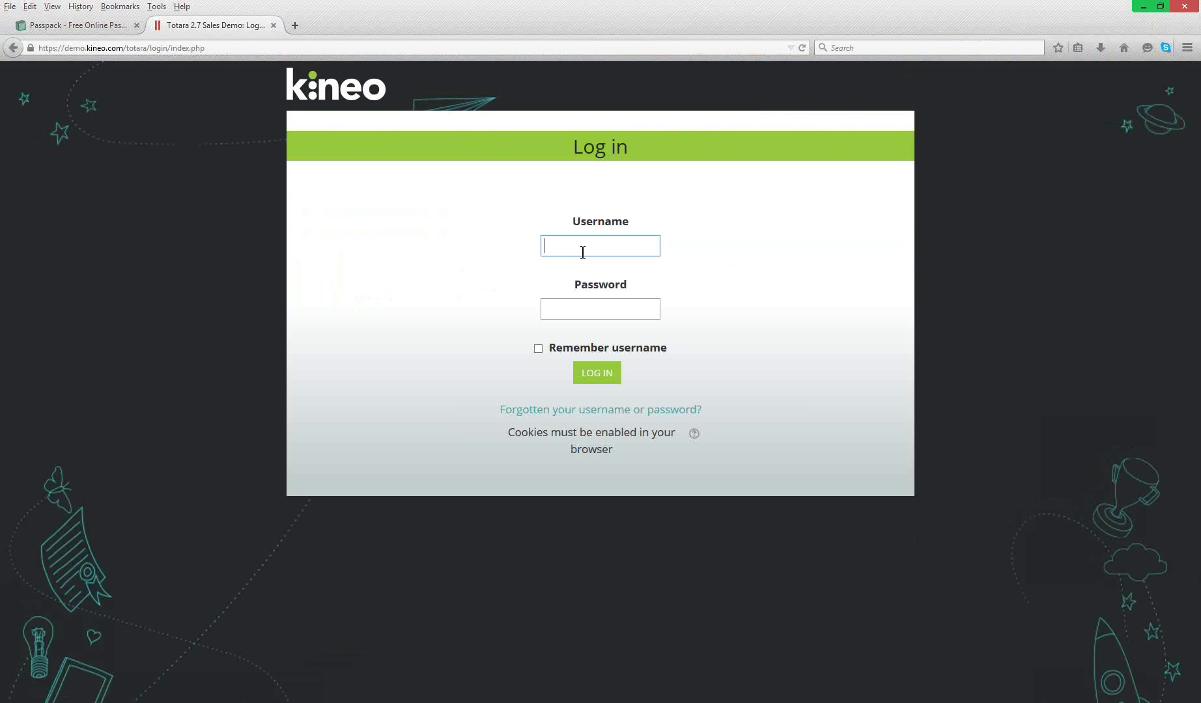
type("tayla")
key("Tab")
type("••••••••••")
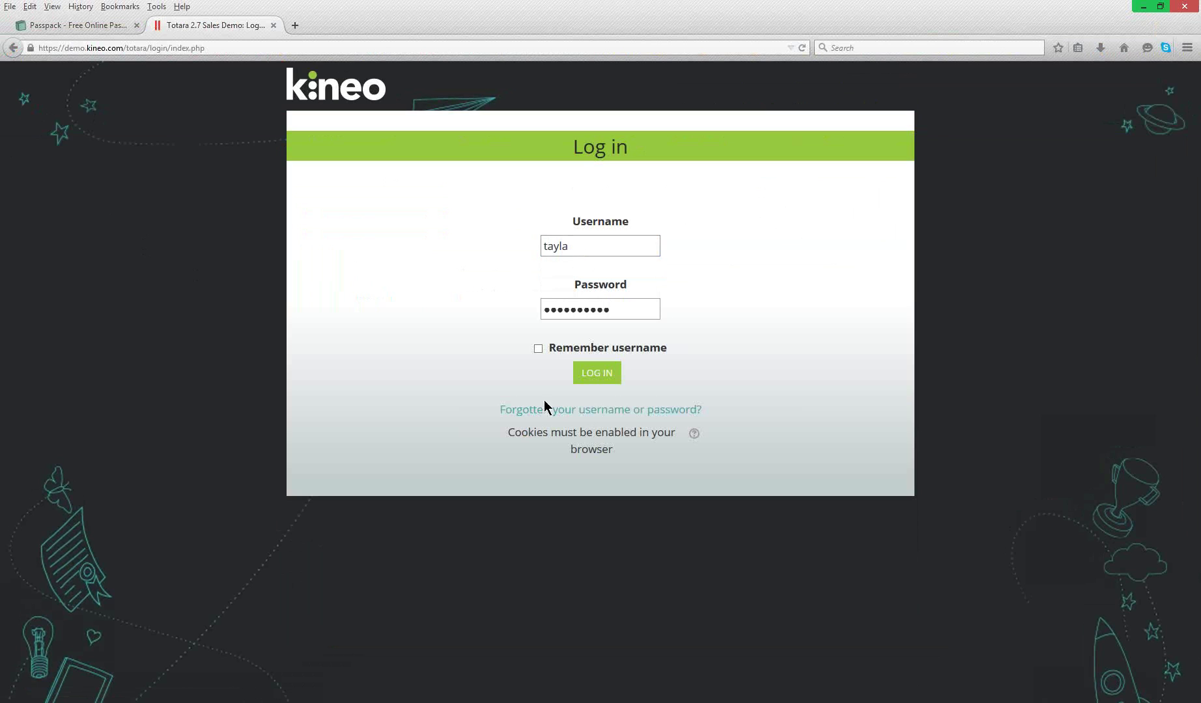
left_click(602, 377)
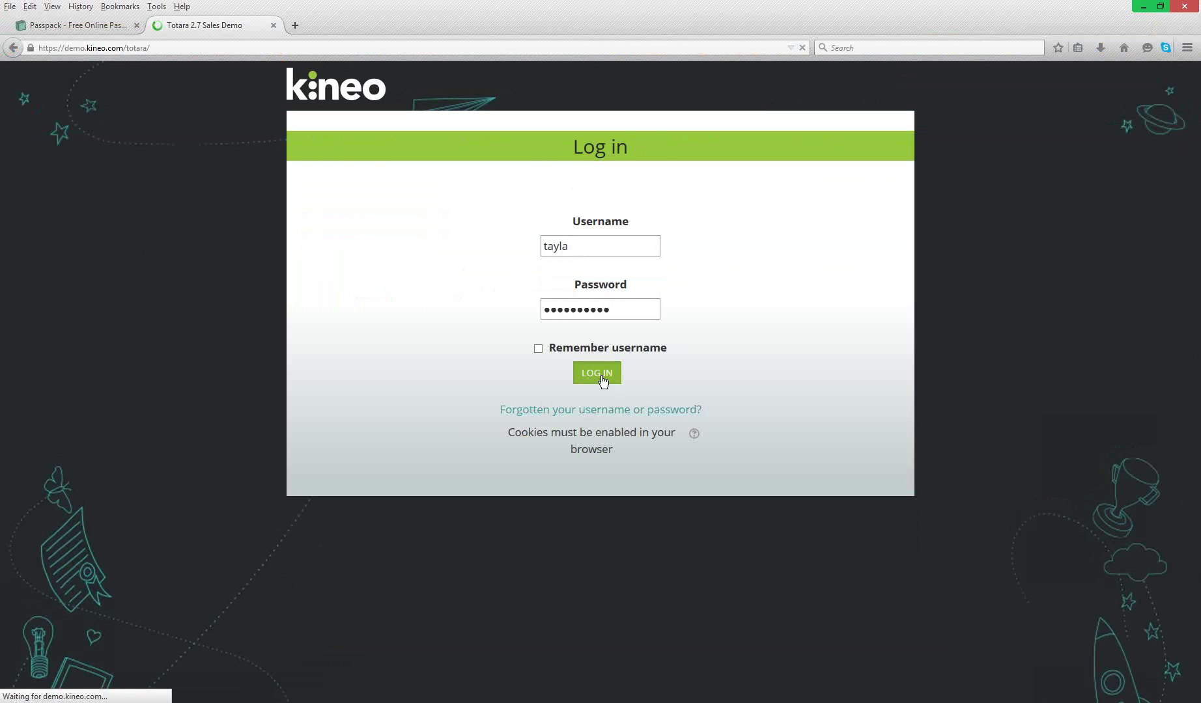
mouse_move(536, 135)
left_click(534, 190)
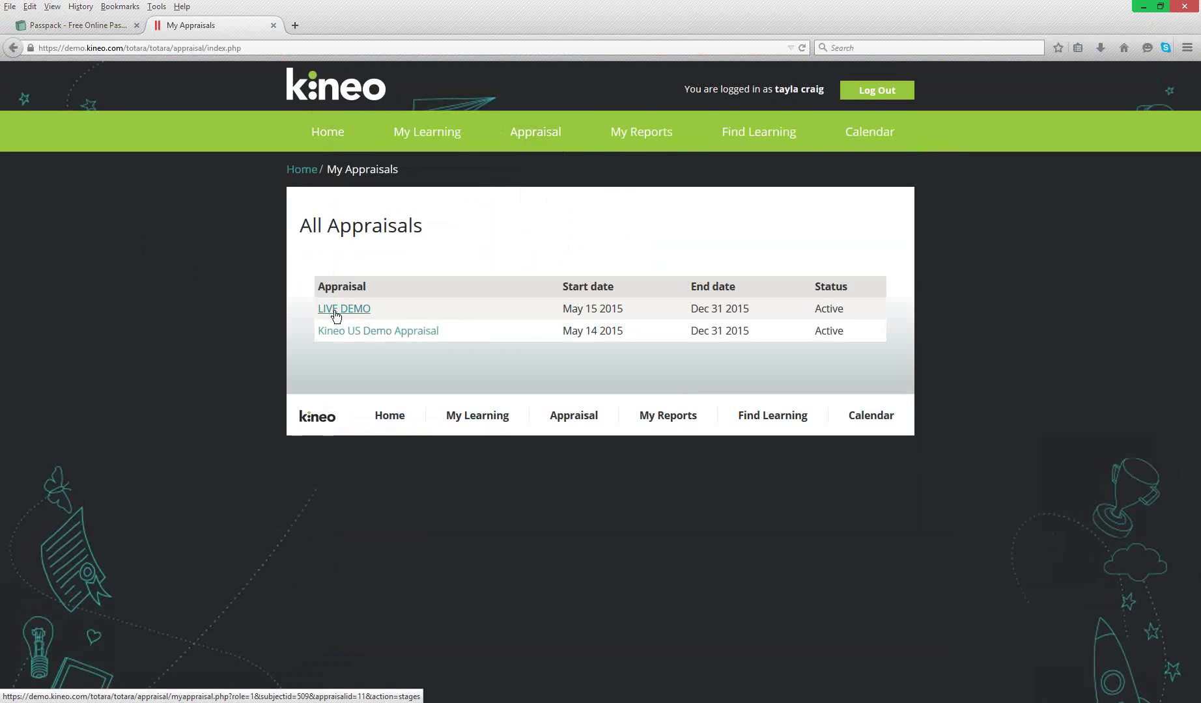
- Return to the learner's home page, where My Current Courses shows no records
left_click(315, 140)
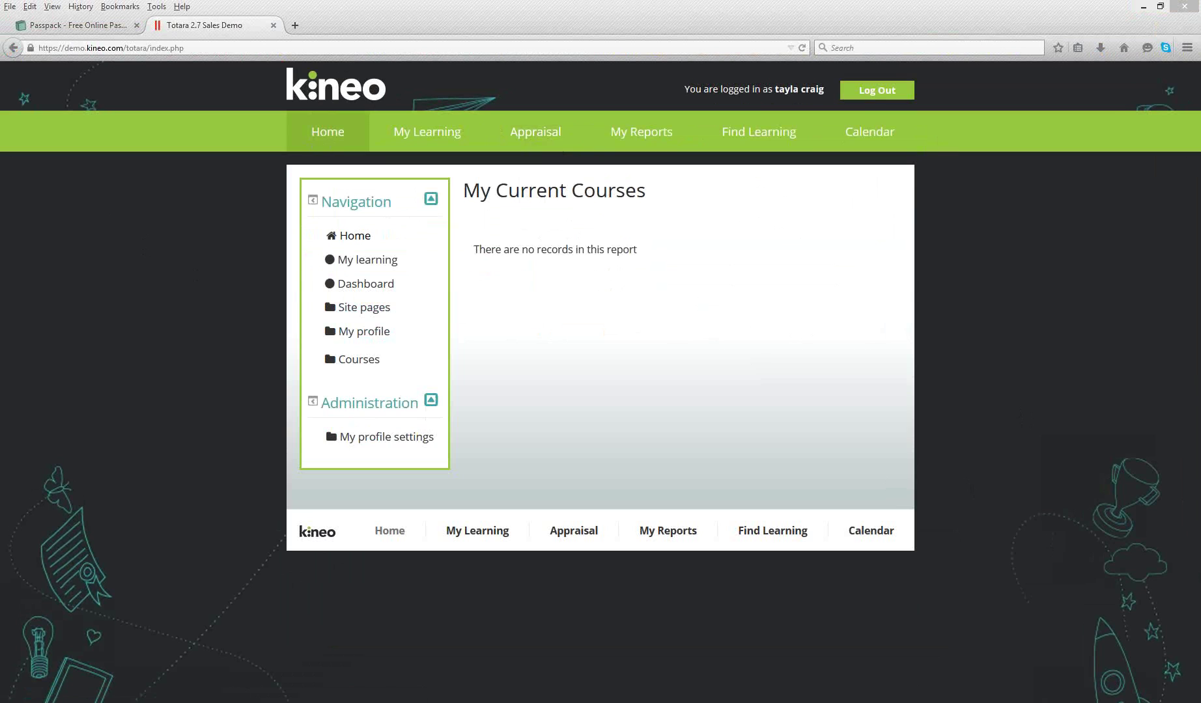
- Check the learner's All Appraisals list, return Home, and log out of her account
mouse_move(528, 132)
left_click(529, 189)
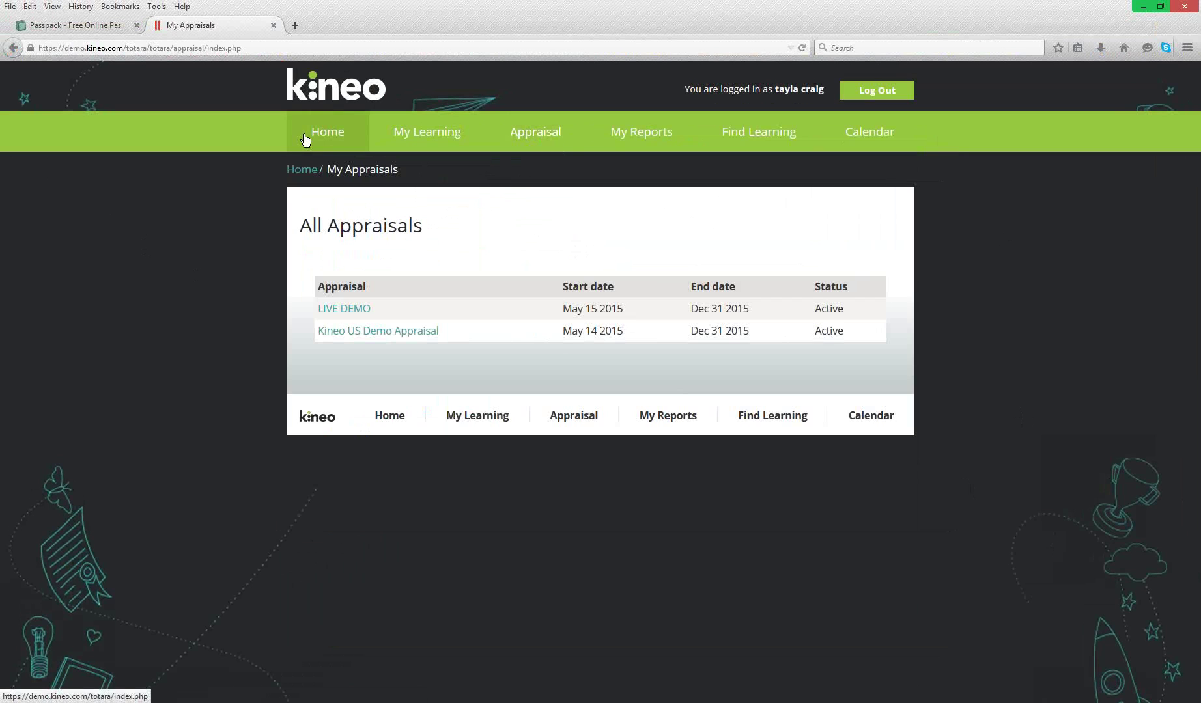
left_click(327, 140)
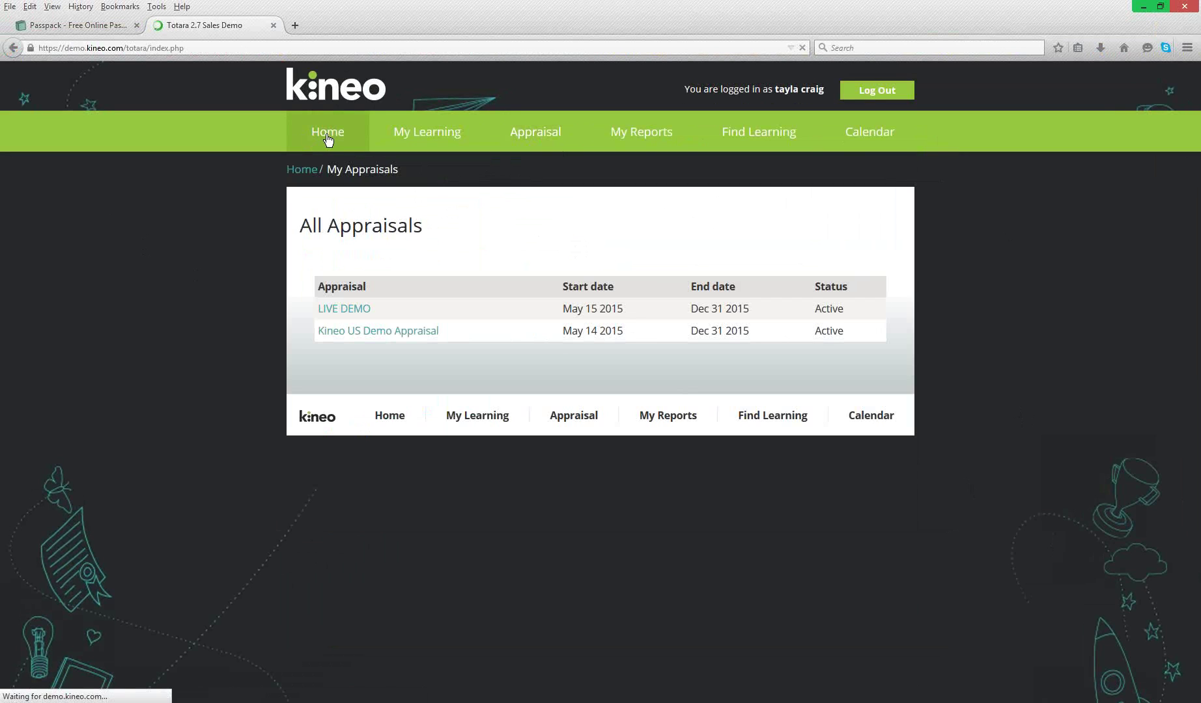
left_click(902, 98)
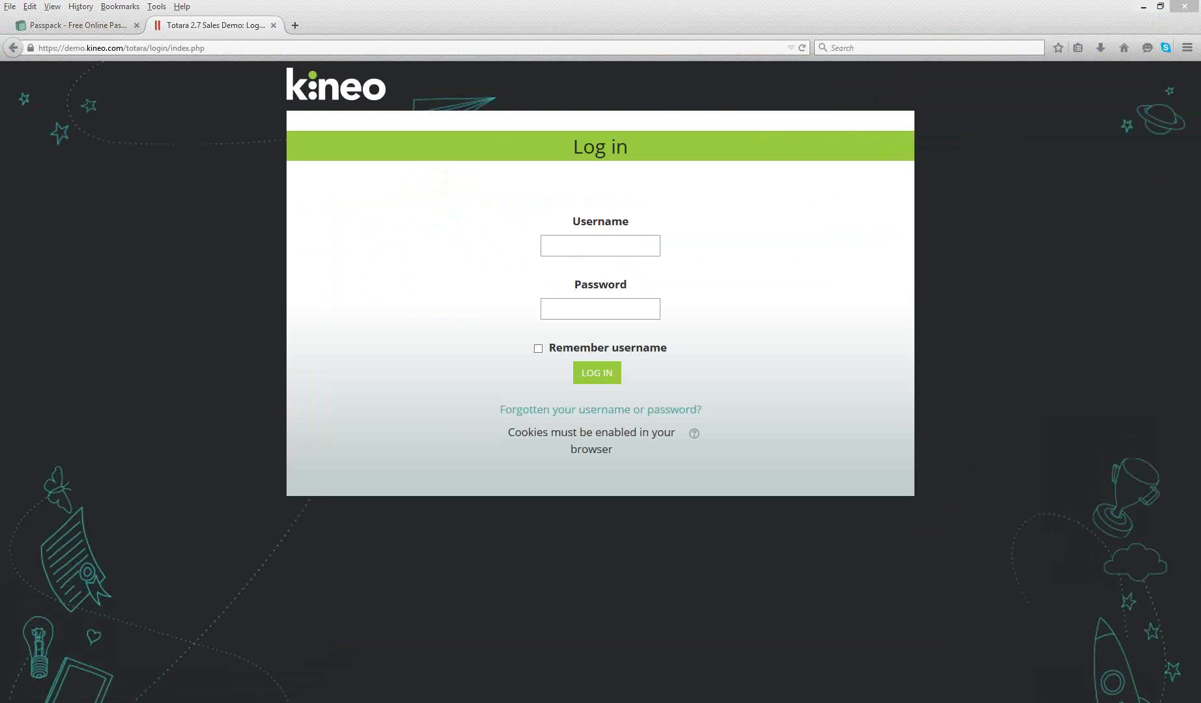
- Enter the learner's username and password on the Totara login page
left_click(598, 240)
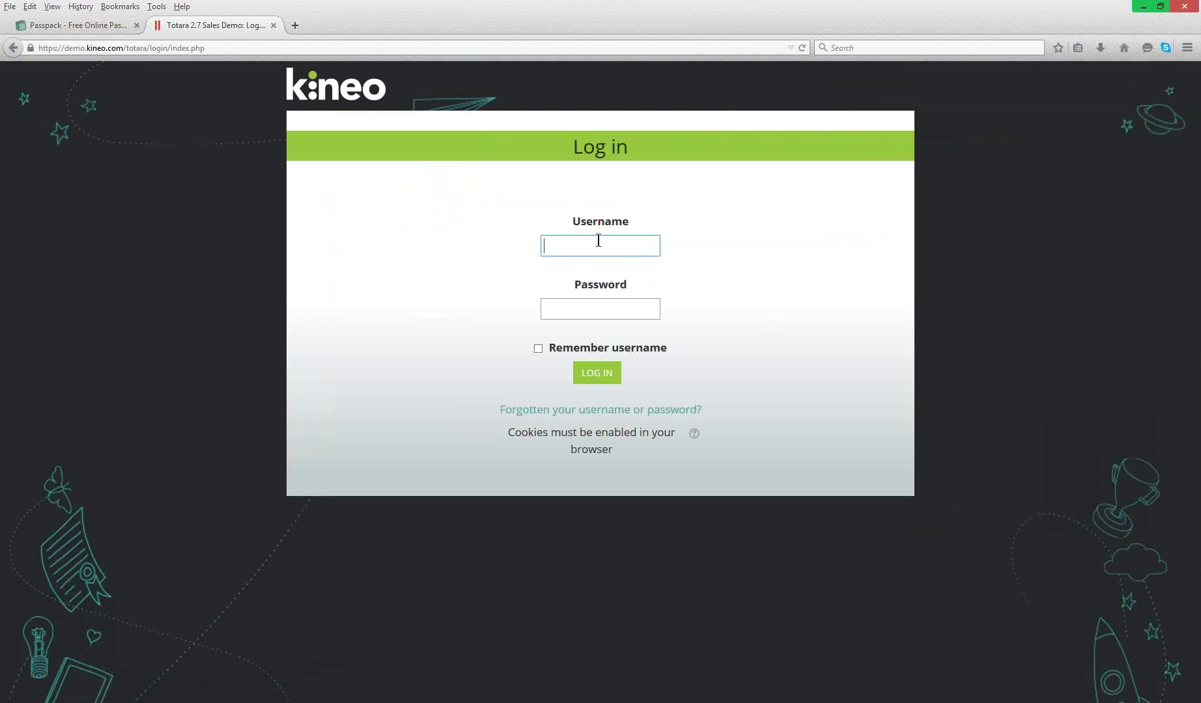
type("tayla")
key("Tab")
type("••••••••••")
- Submit the login, cancel Passpack's session-recovery prompt, and log out from the Totara tab
key("Return")
key("ctrl+Tab")
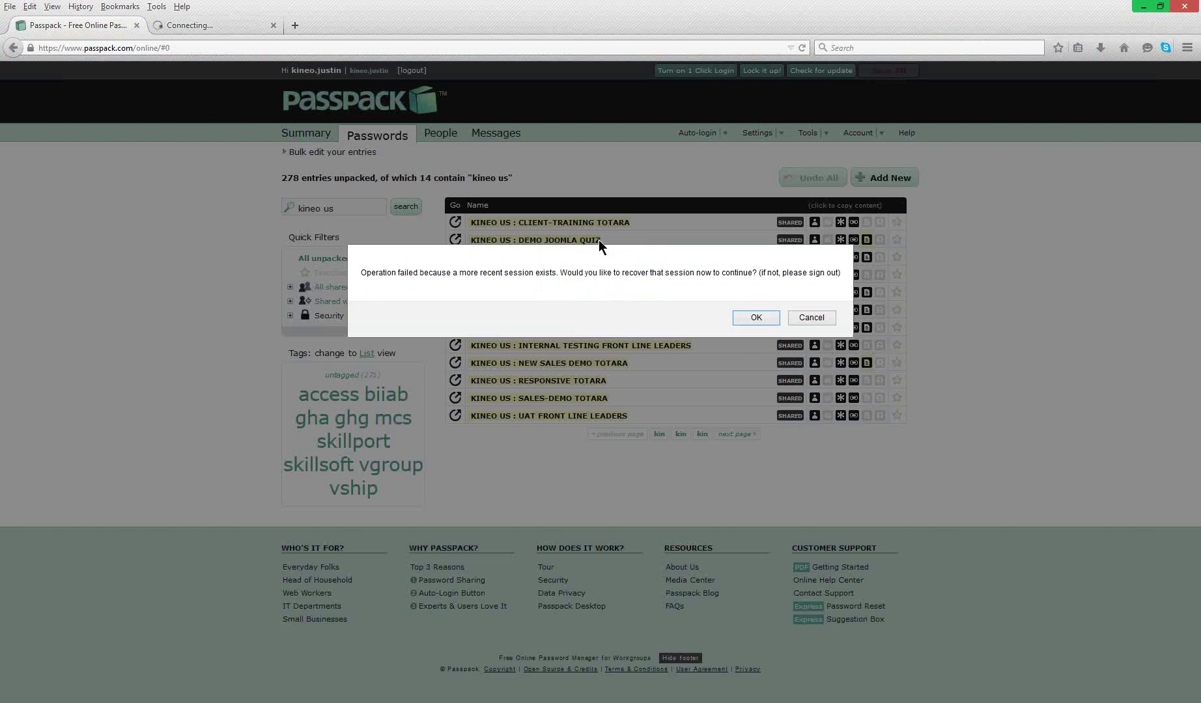
left_click(808, 319)
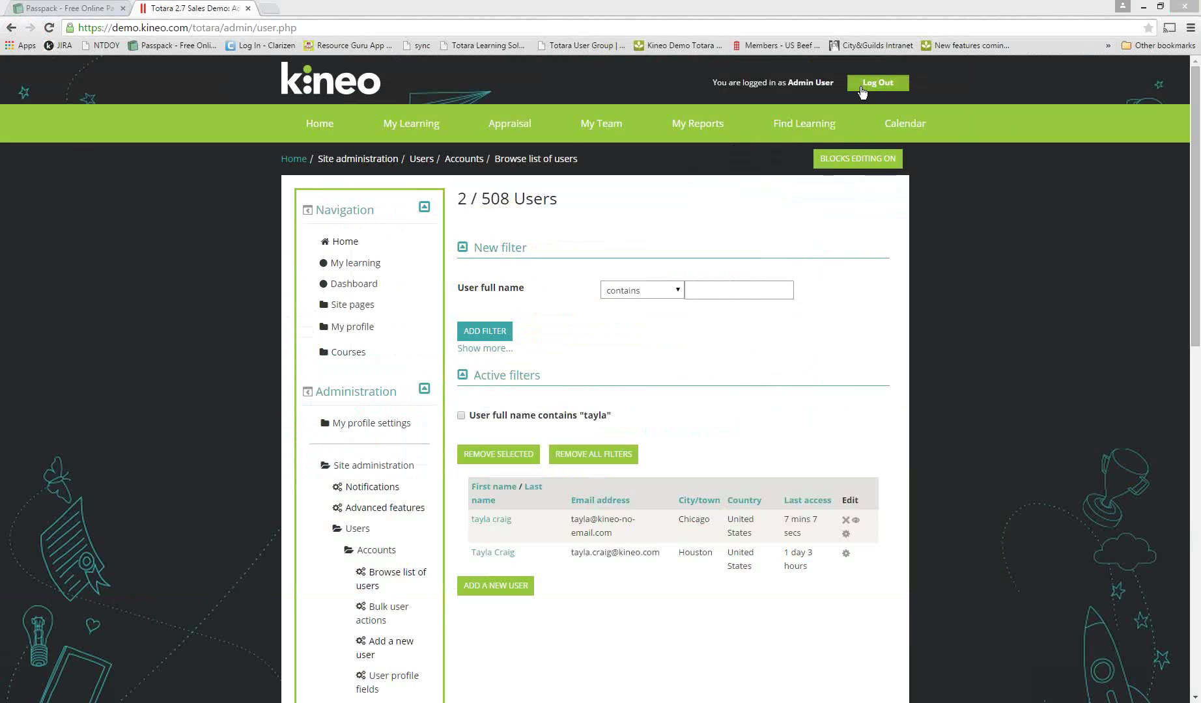
left_click(167, 696)
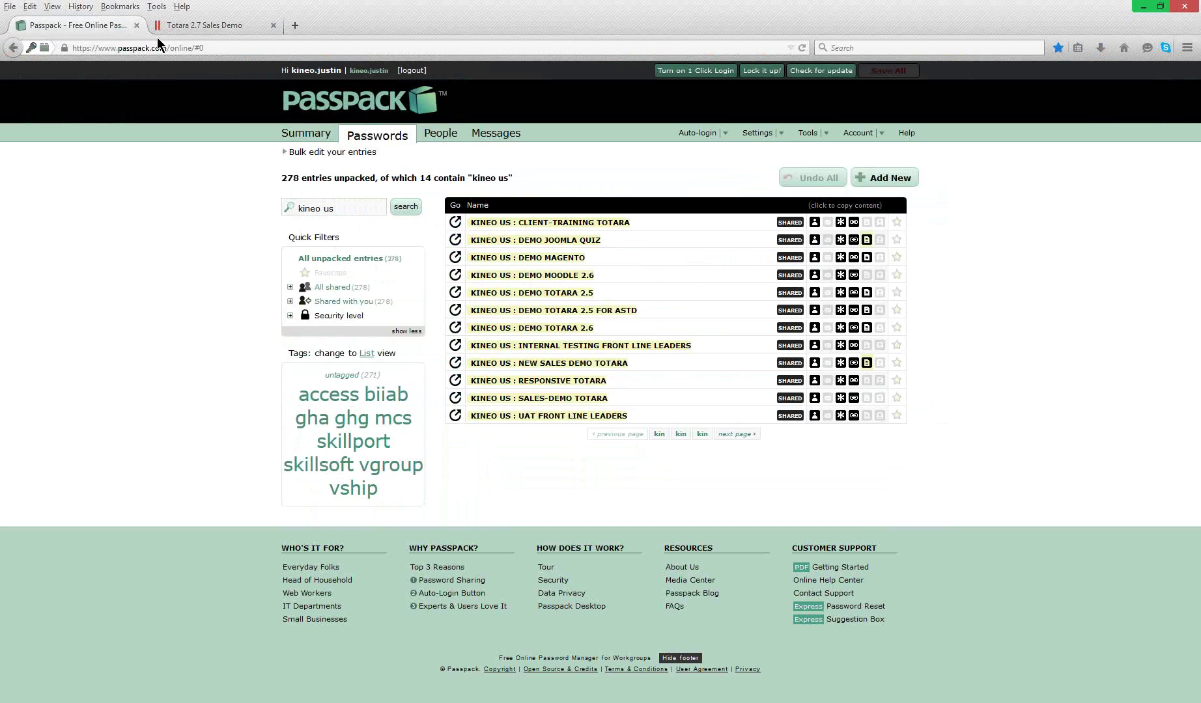
left_click(205, 21)
left_click(870, 90)
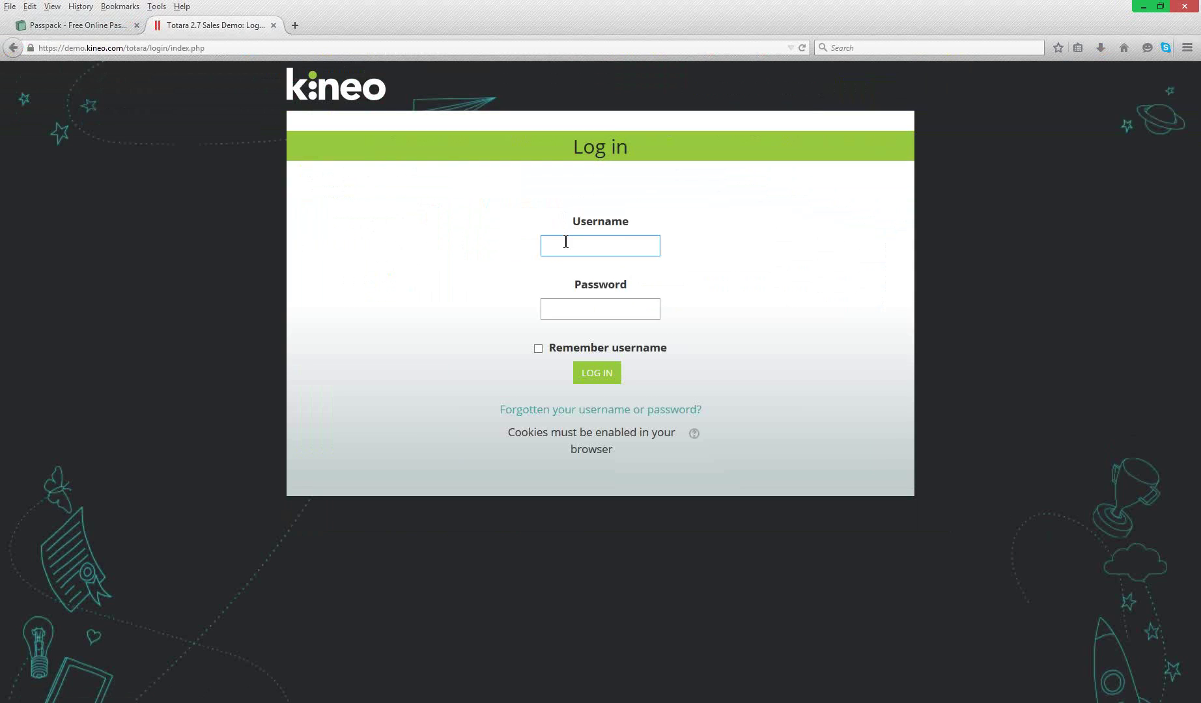
- Sign in as the learner with her password and open Appraisal > All Appraisals
type("tayla")
key("Tab")
type("passw")
type("••")
key("Return")
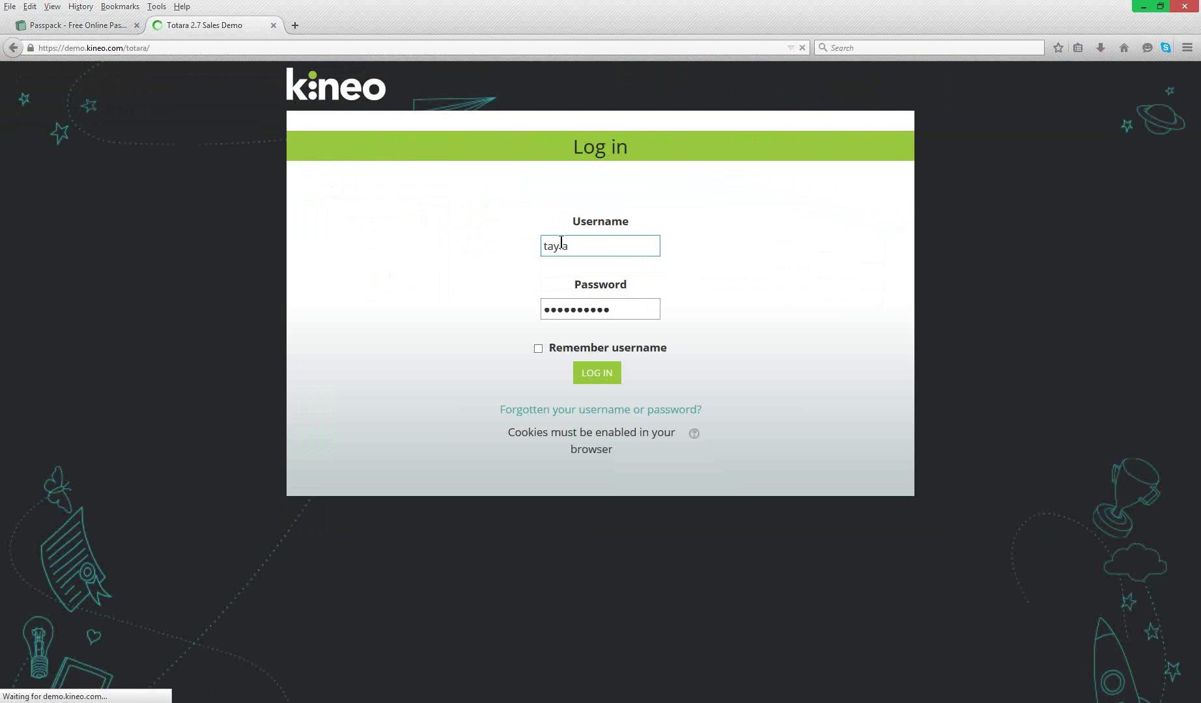
mouse_move(512, 139)
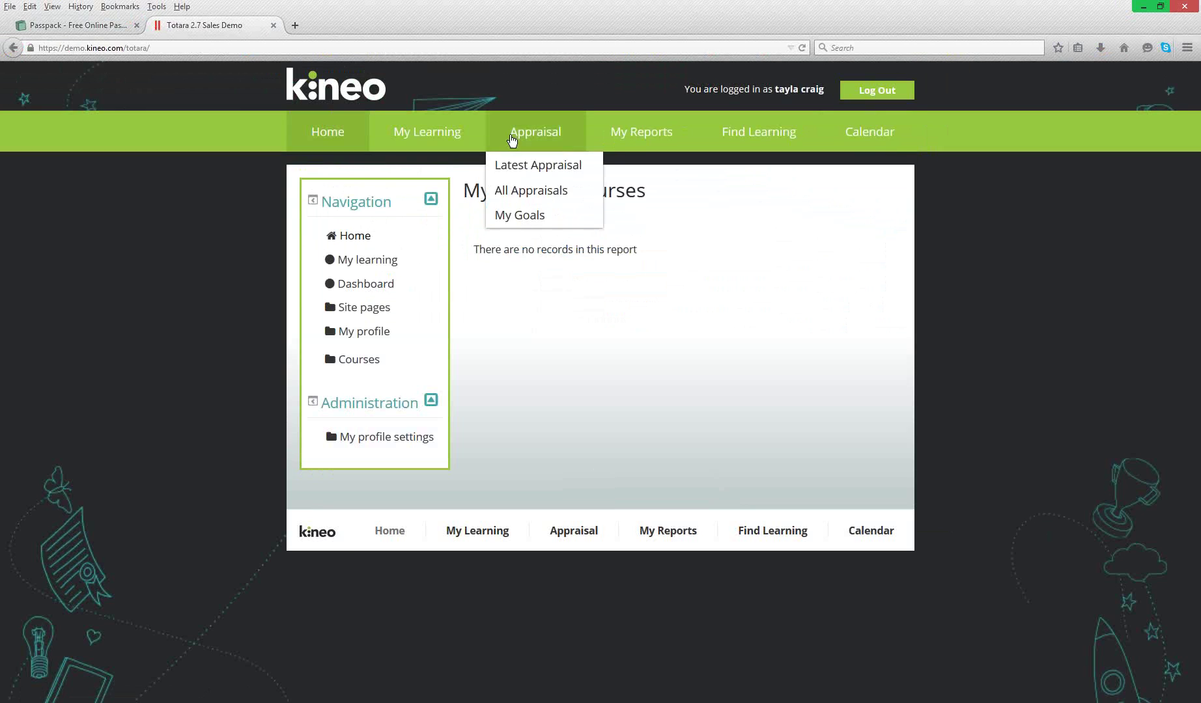
left_click(513, 189)
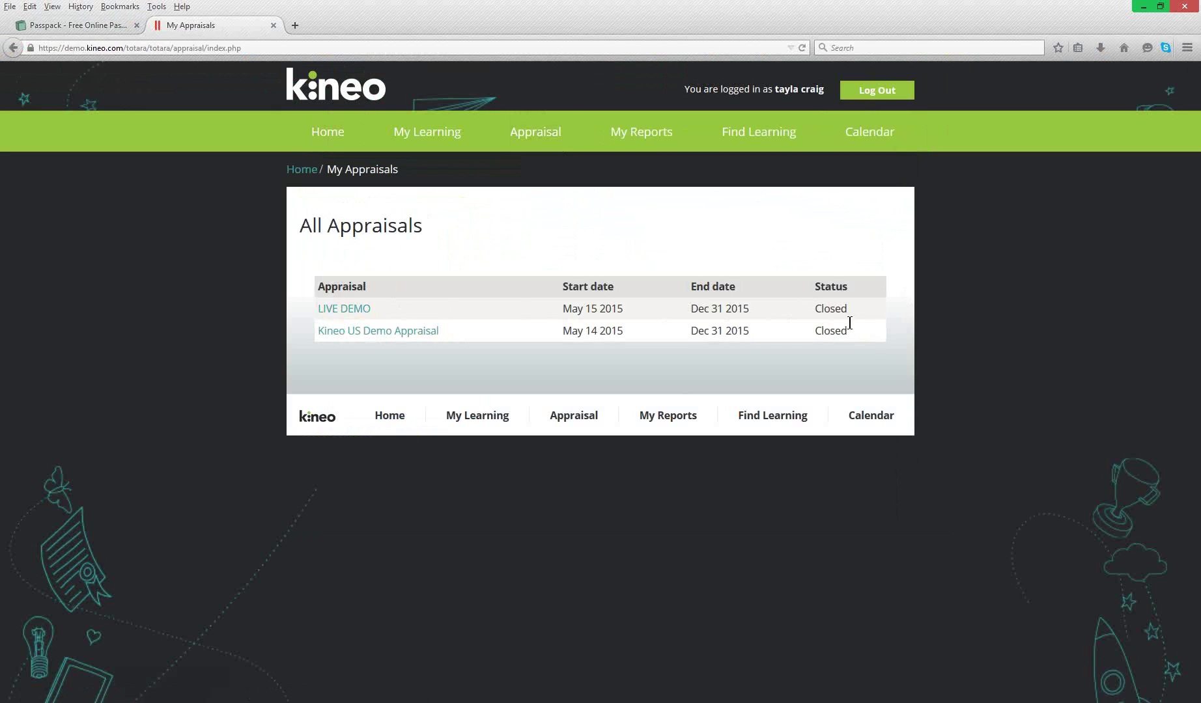
- Open the Closed LIVE DEMO appraisal and review its onboarding checkpoint questions
left_click_drag(816, 304, 868, 308)
left_click(868, 307)
left_click(331, 303)
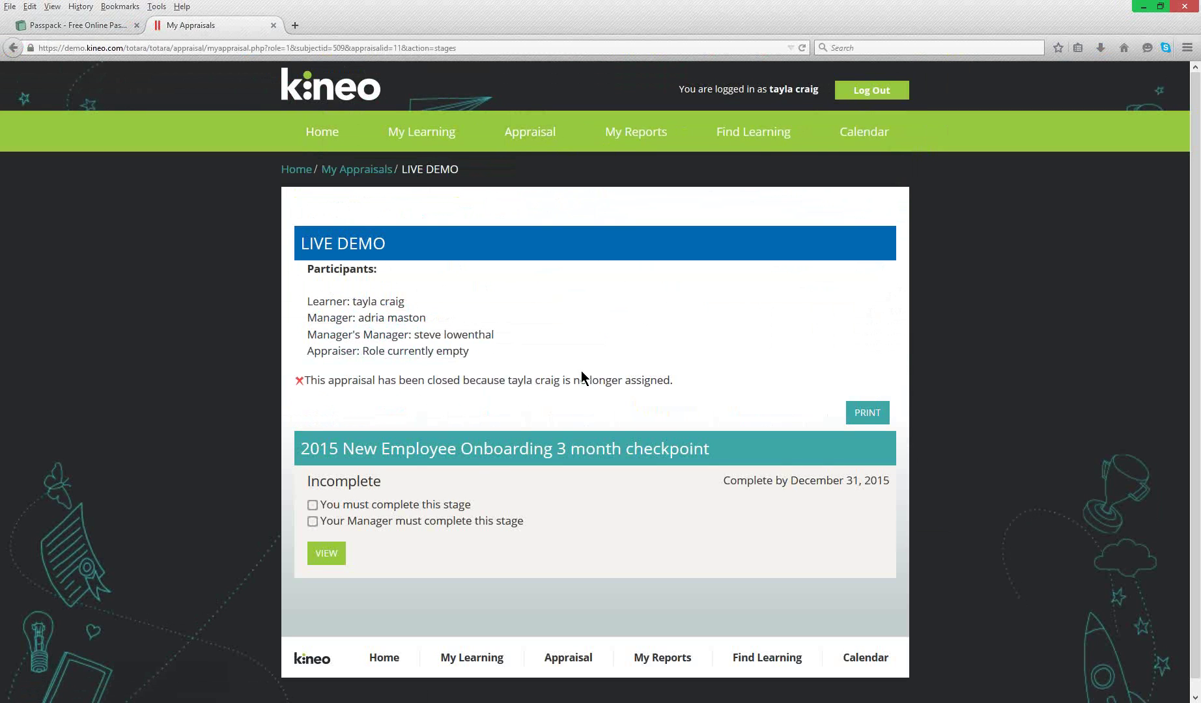
left_click(326, 553)
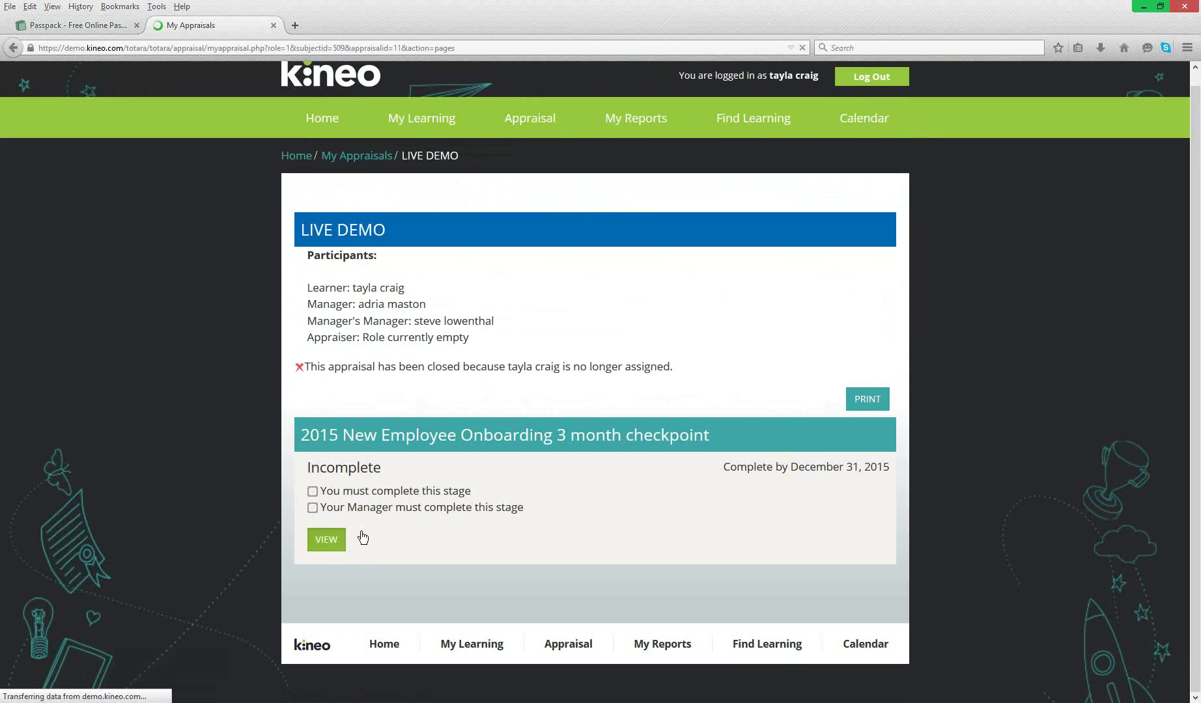
scroll(658, 456, "down", 4)
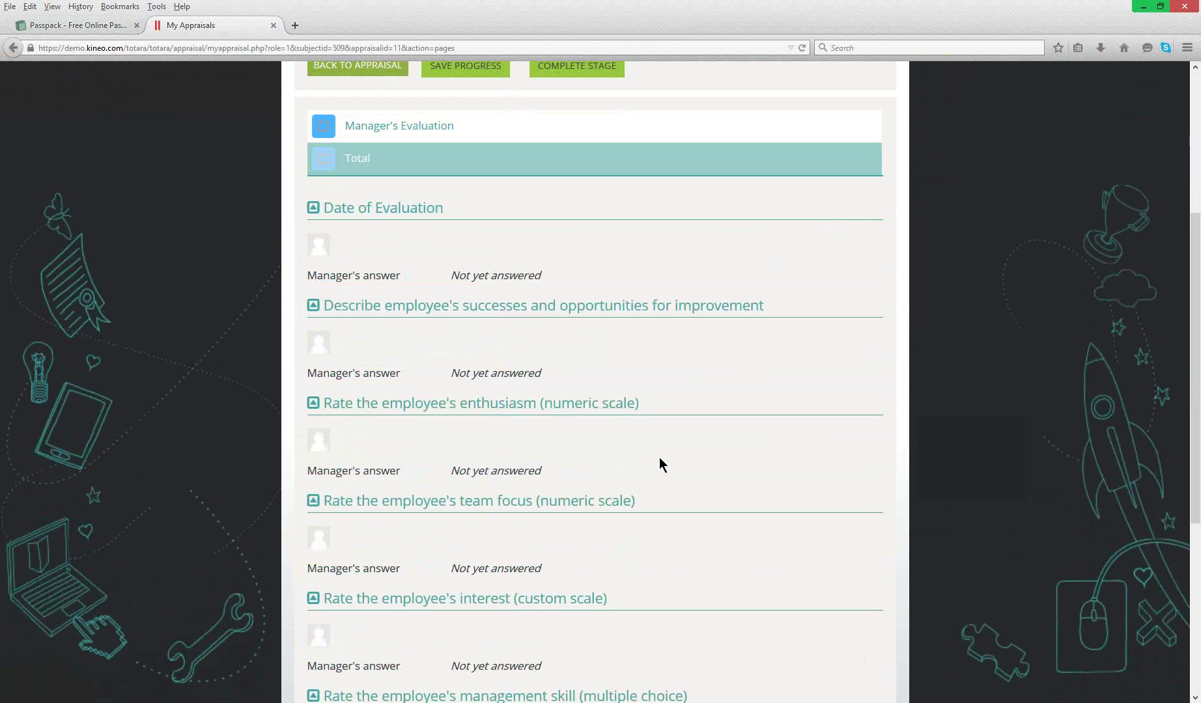
scroll(661, 464, "up", 4)
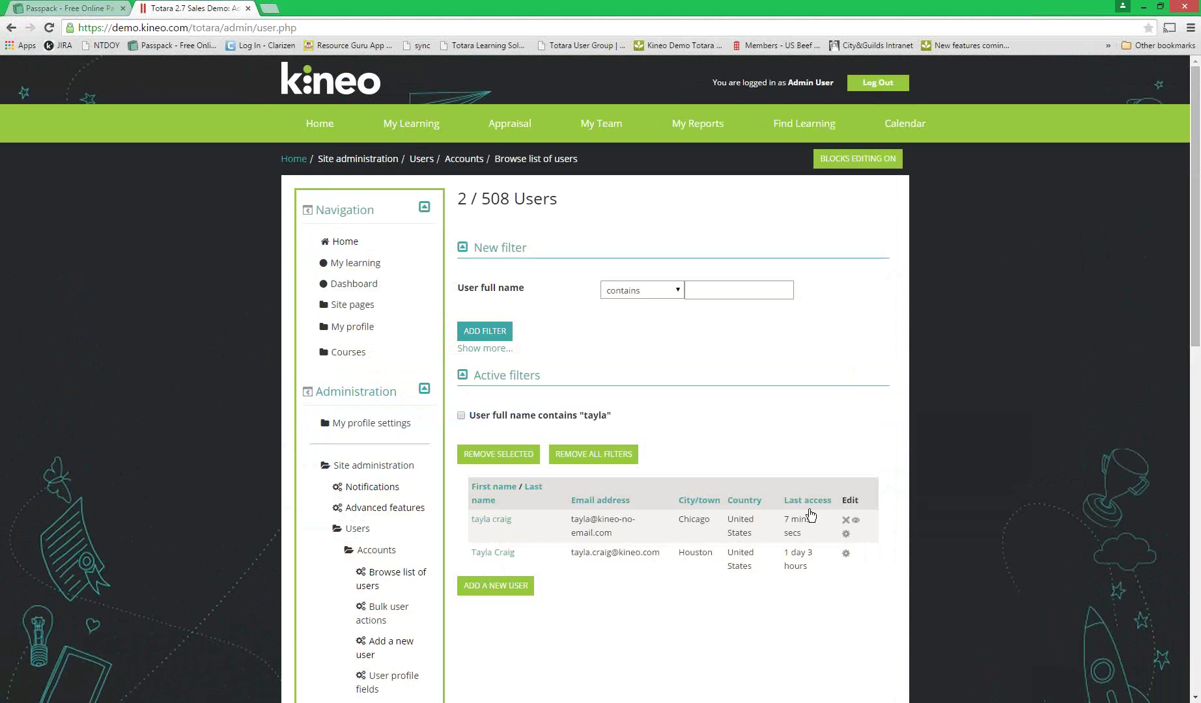
- Open Appraisals > Manage appraisals > LIVE DEMO and view its Messages page, which has none added
scroll(368, 557, "down", 5)
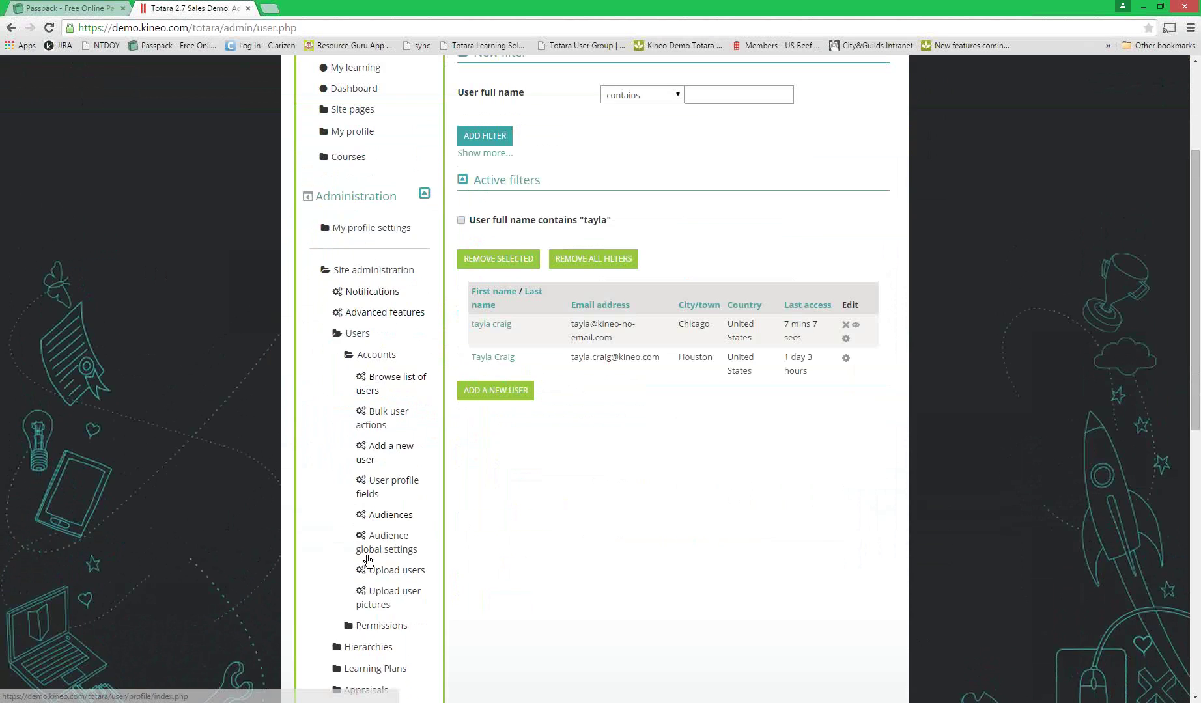
left_click(378, 561)
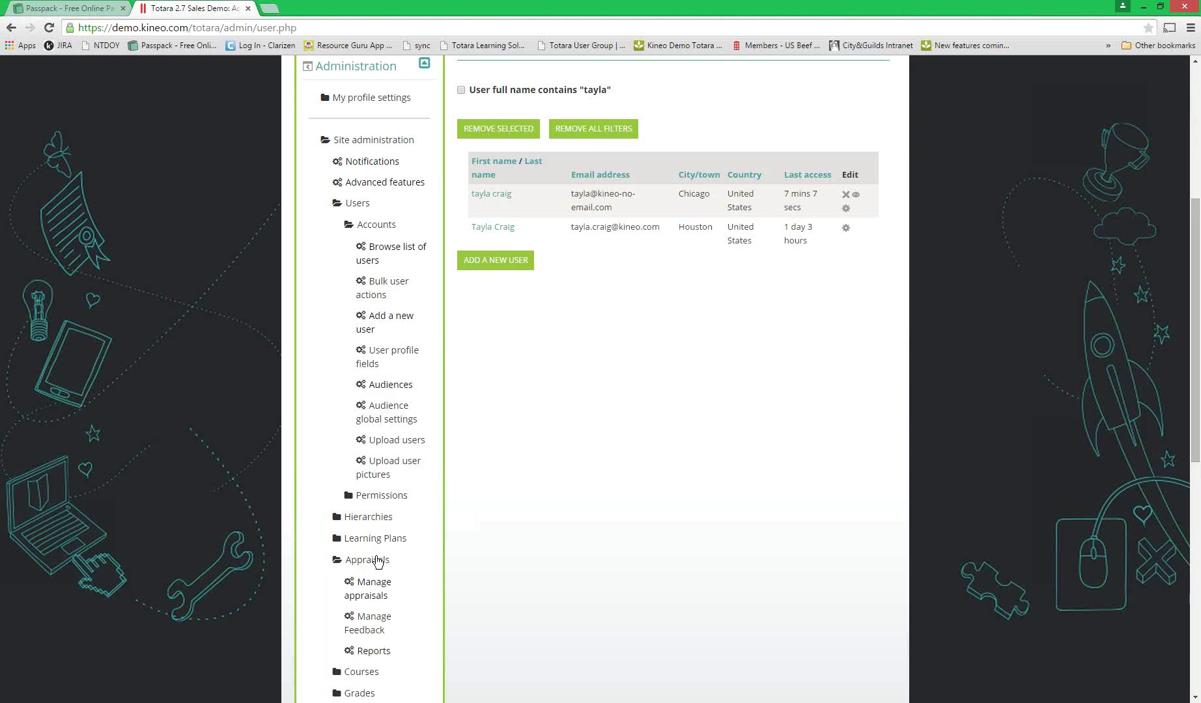
left_click(376, 600)
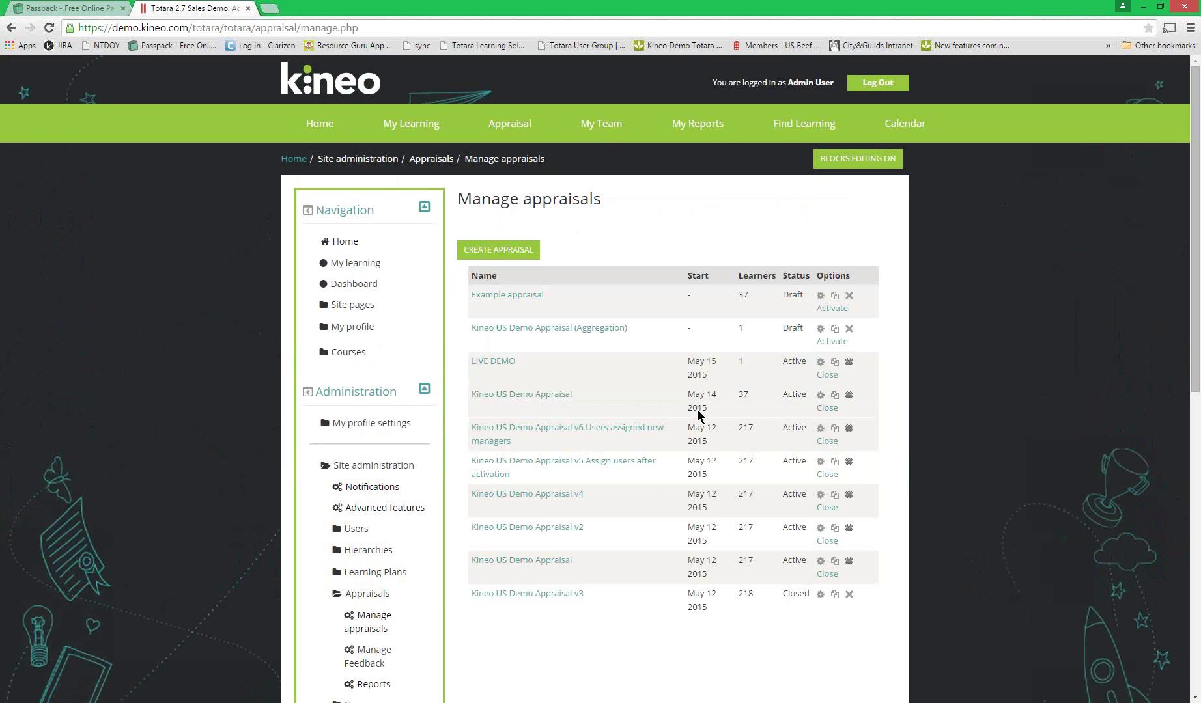
left_click(493, 362)
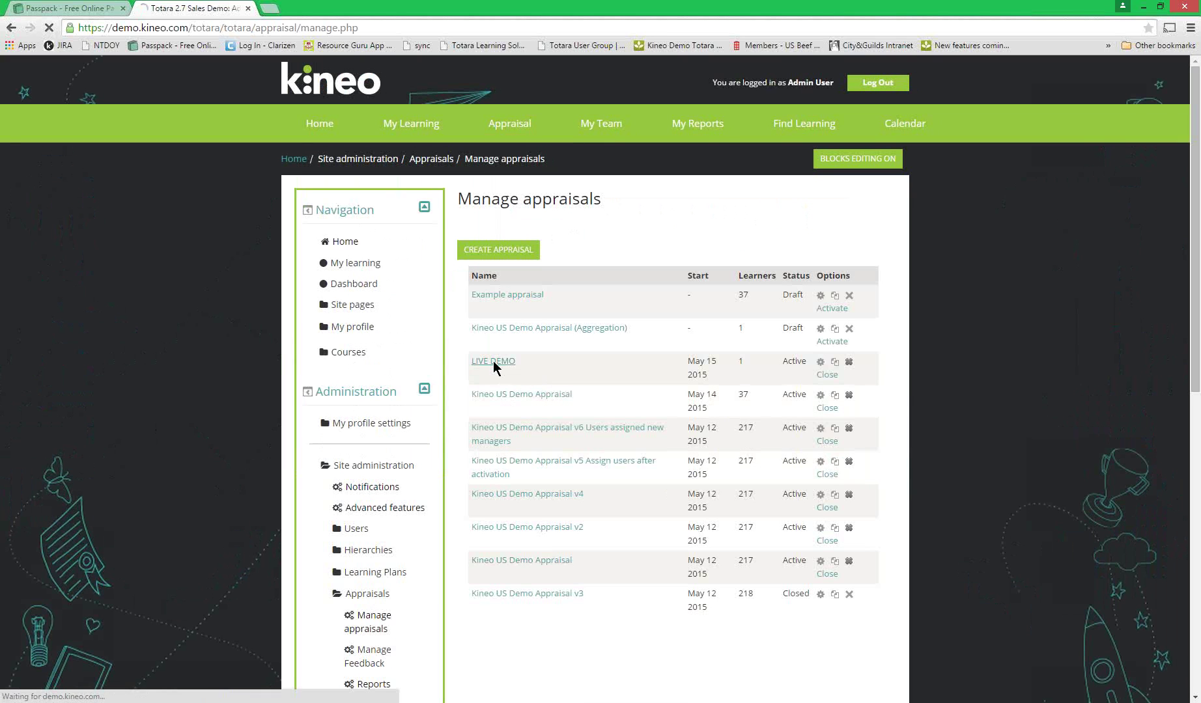
left_click(637, 272)
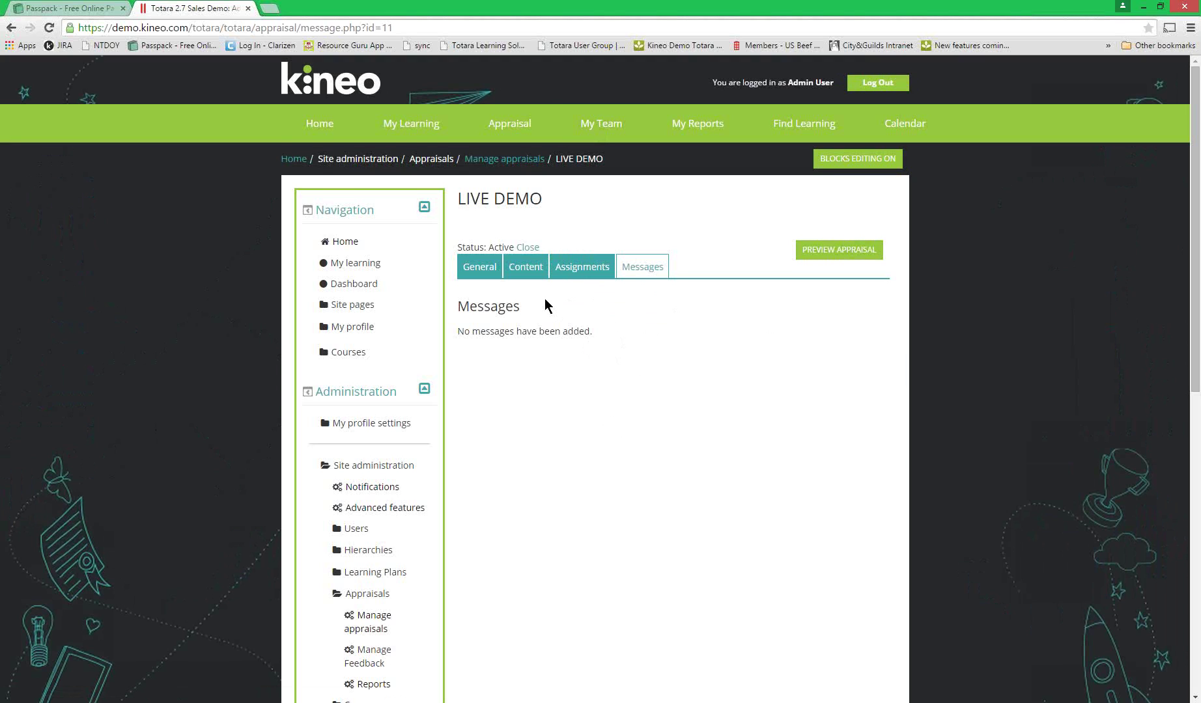
- Open the appraisal's stage content and view the Total page's Aggregate question
left_click(523, 270)
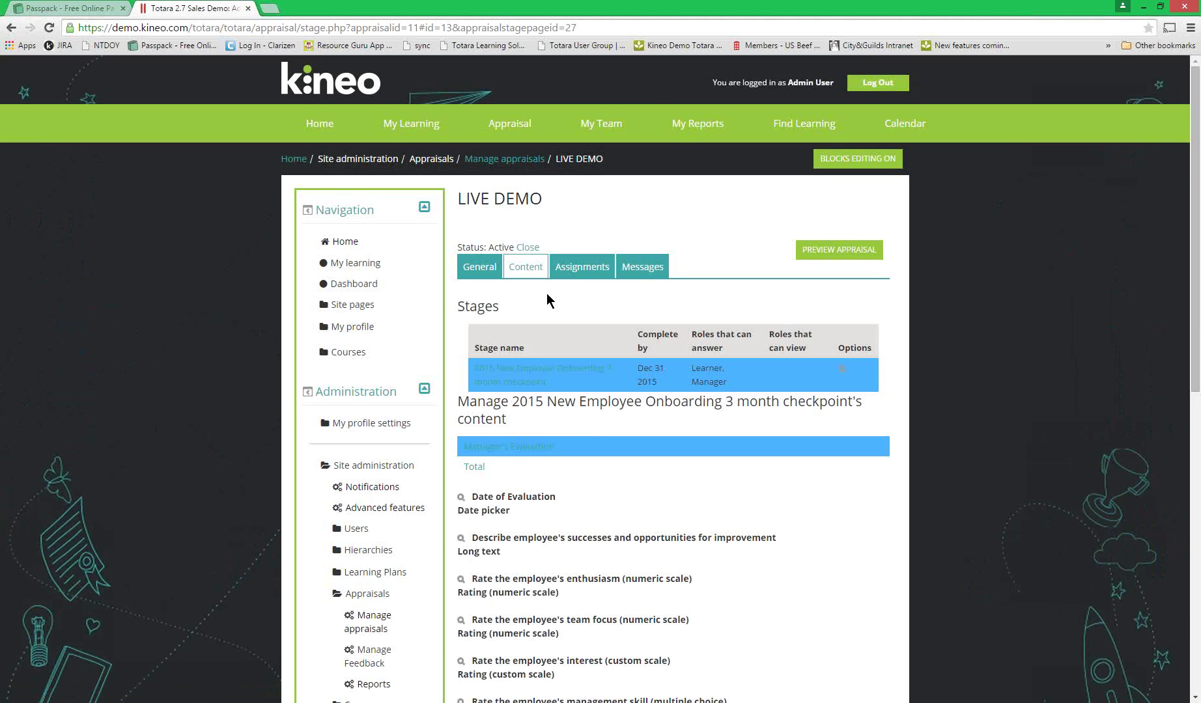
scroll(547, 299, "down", 1)
scroll(548, 299, "down", 1)
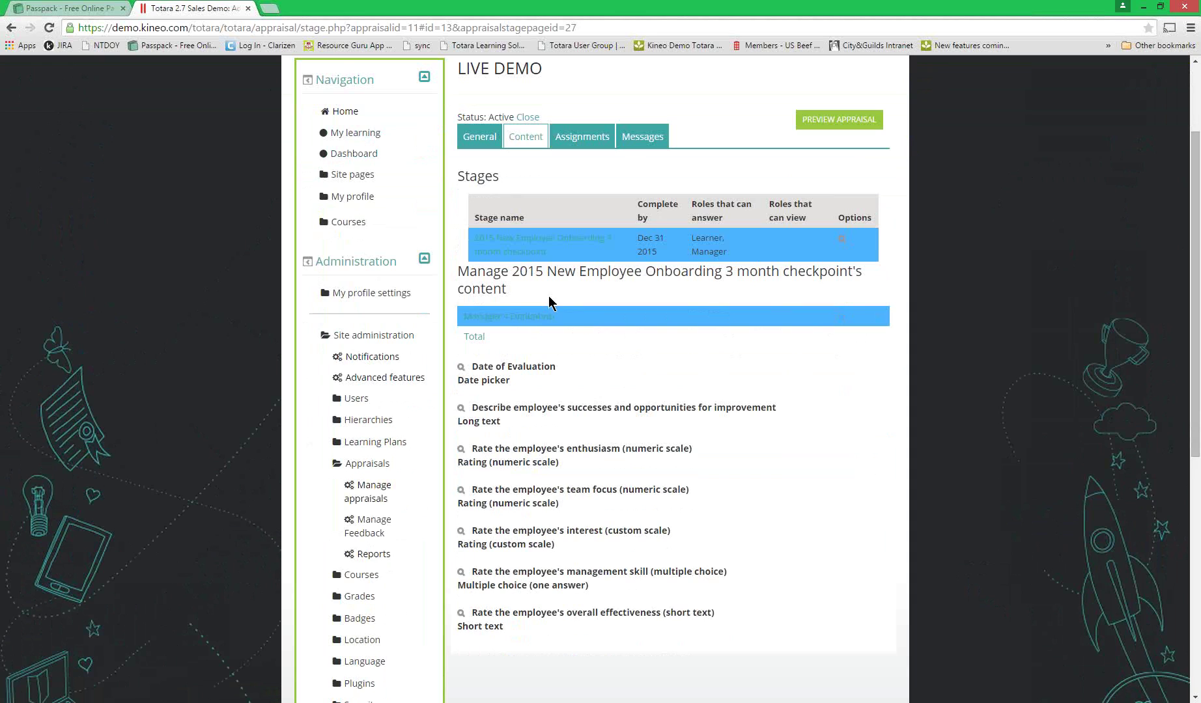
left_click(474, 336)
double_click(459, 381)
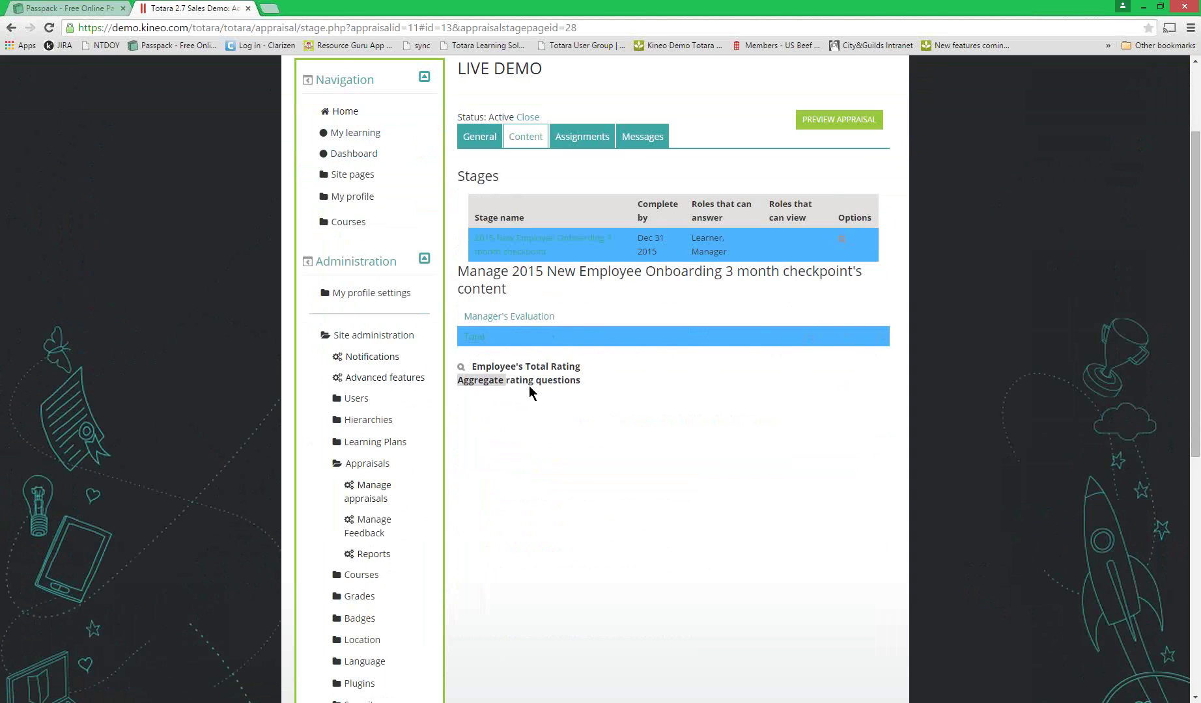
left_click(579, 385)
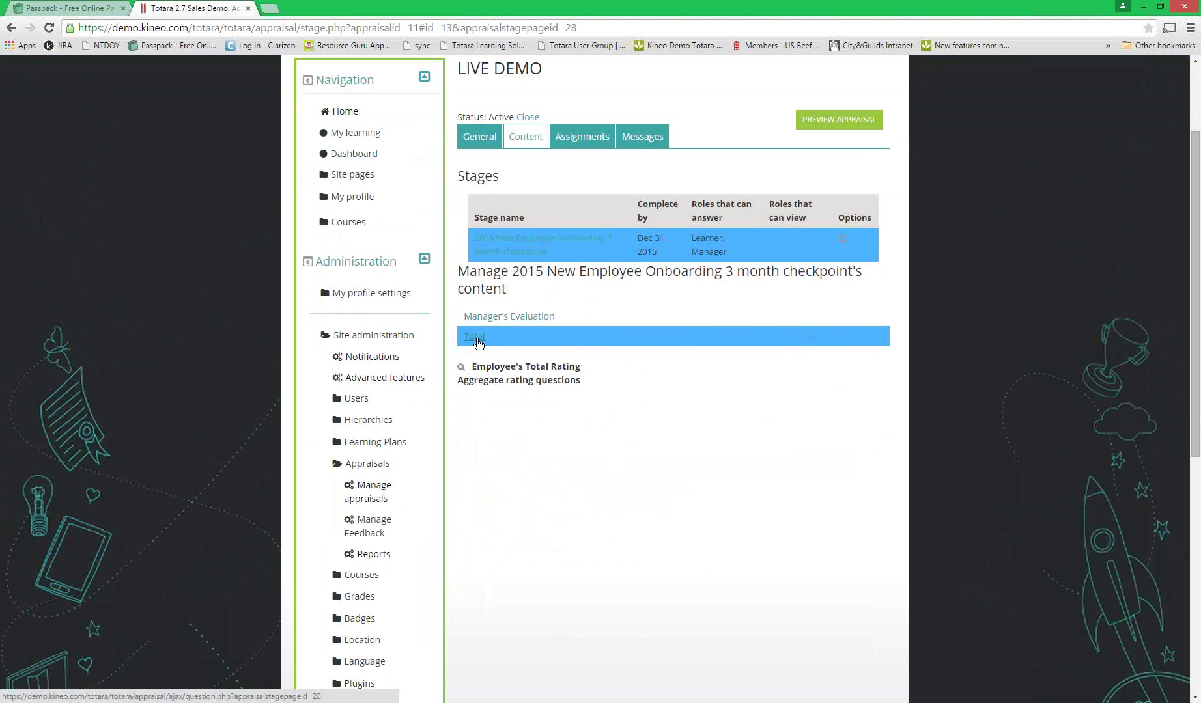
- Review the Manager's Evaluation questions, then go back to the Total page
left_click(483, 319)
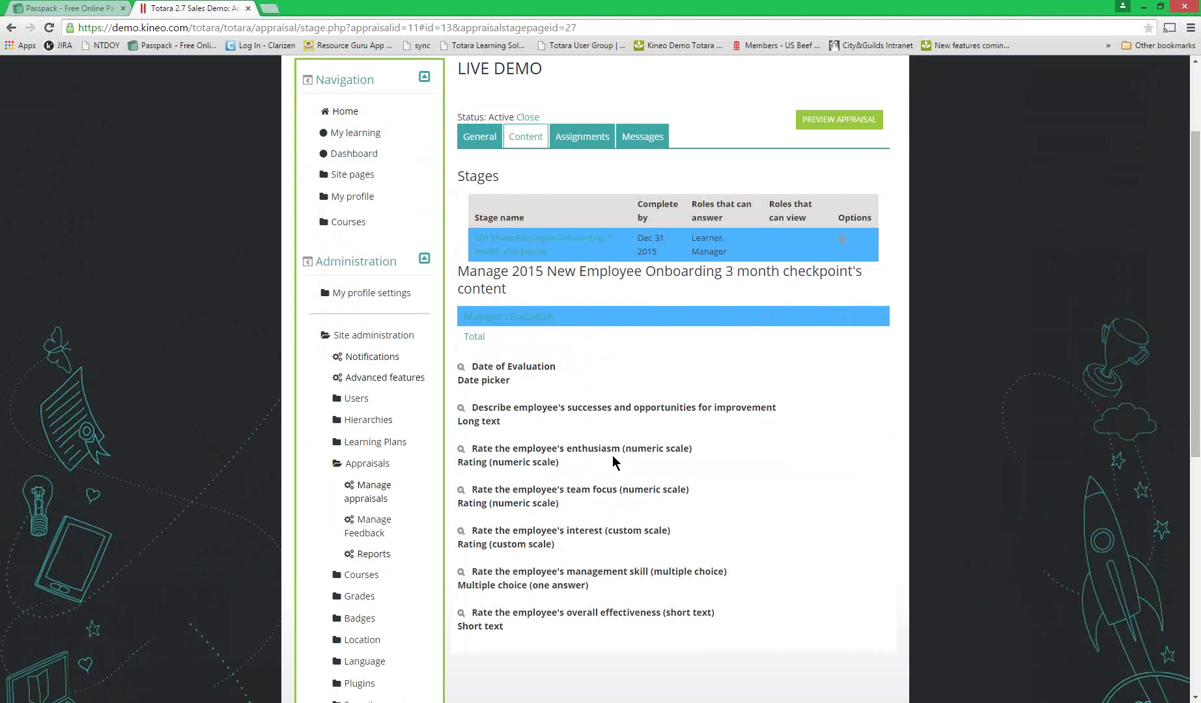
left_click_drag(637, 448, 687, 457)
left_click(612, 474)
left_click(474, 337)
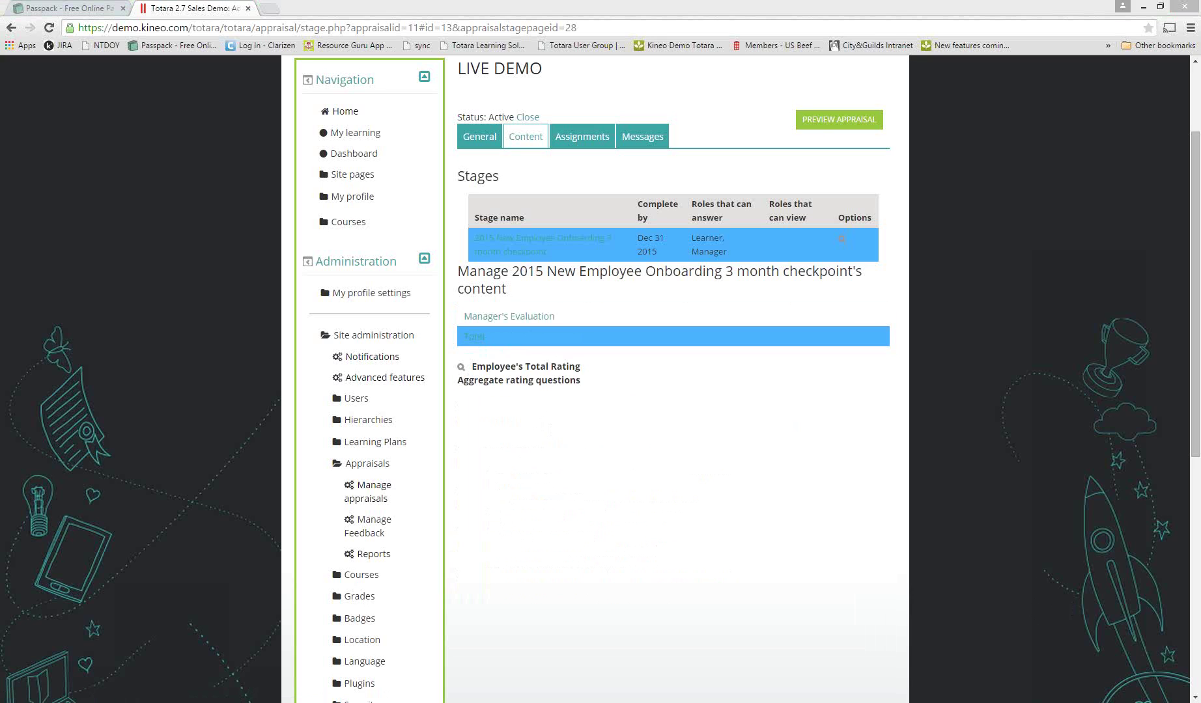
left_click(619, 430)
scroll(620, 431, "up", 2)
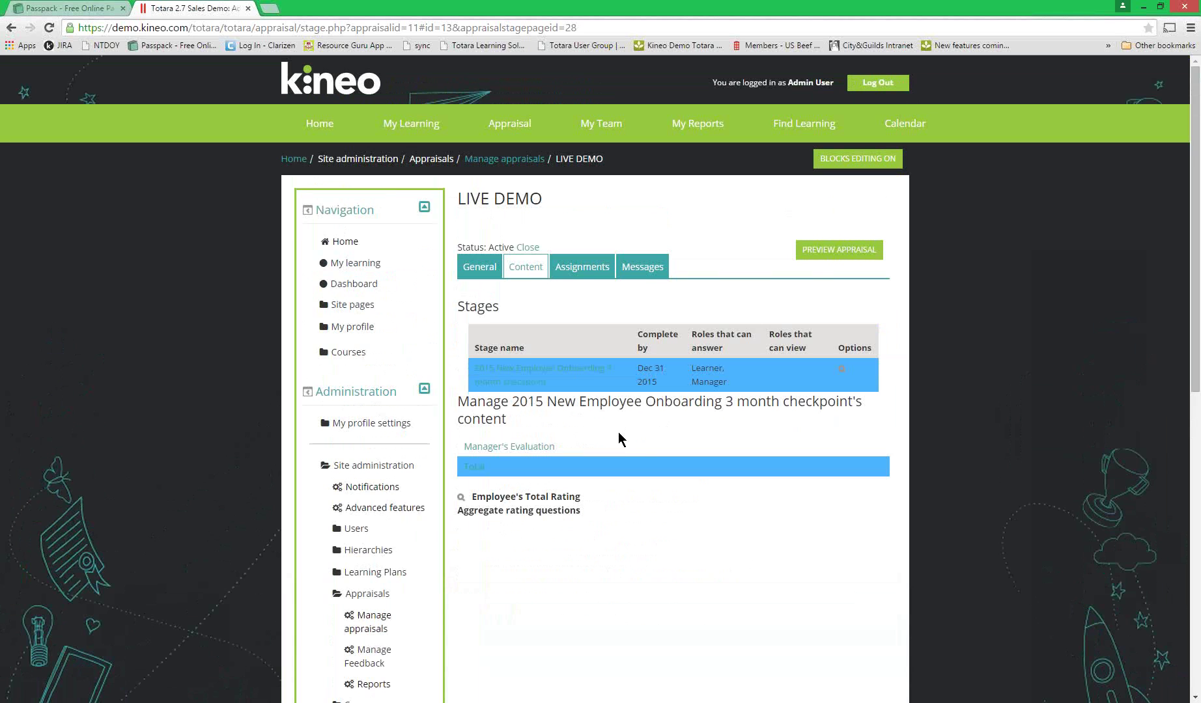
- Log out of Totara from the Firefox tab showing the site
key("alt+Tab")
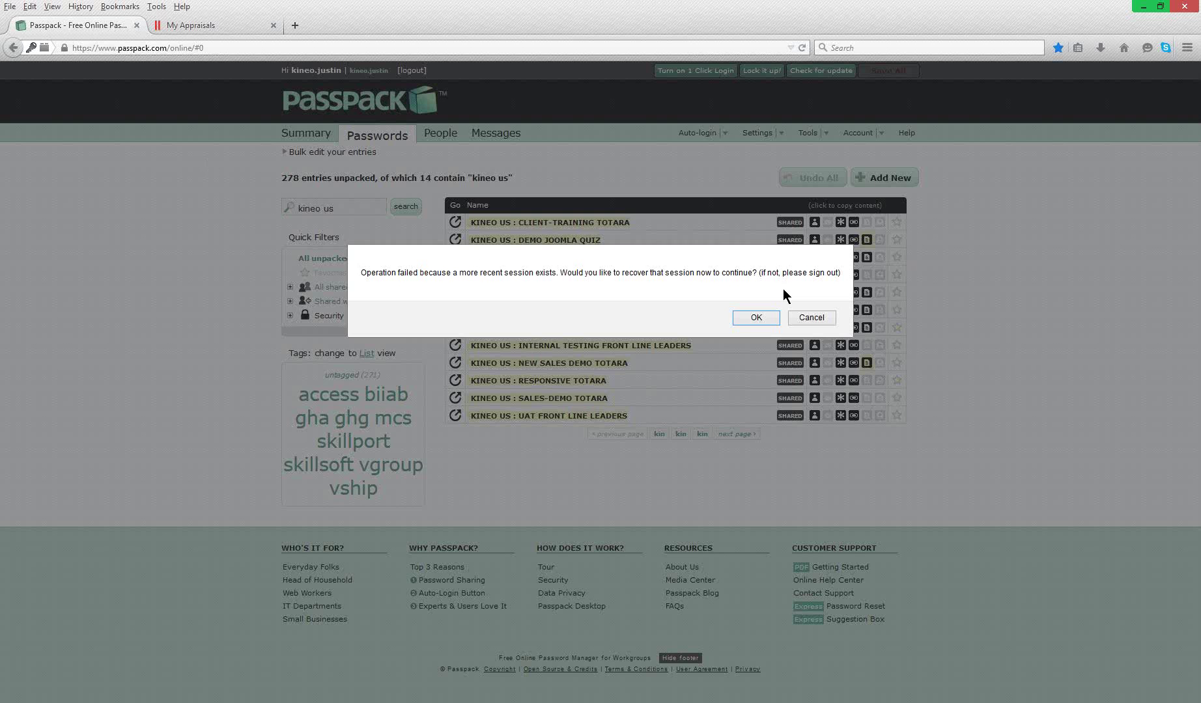
left_click(241, 28)
left_click(868, 91)
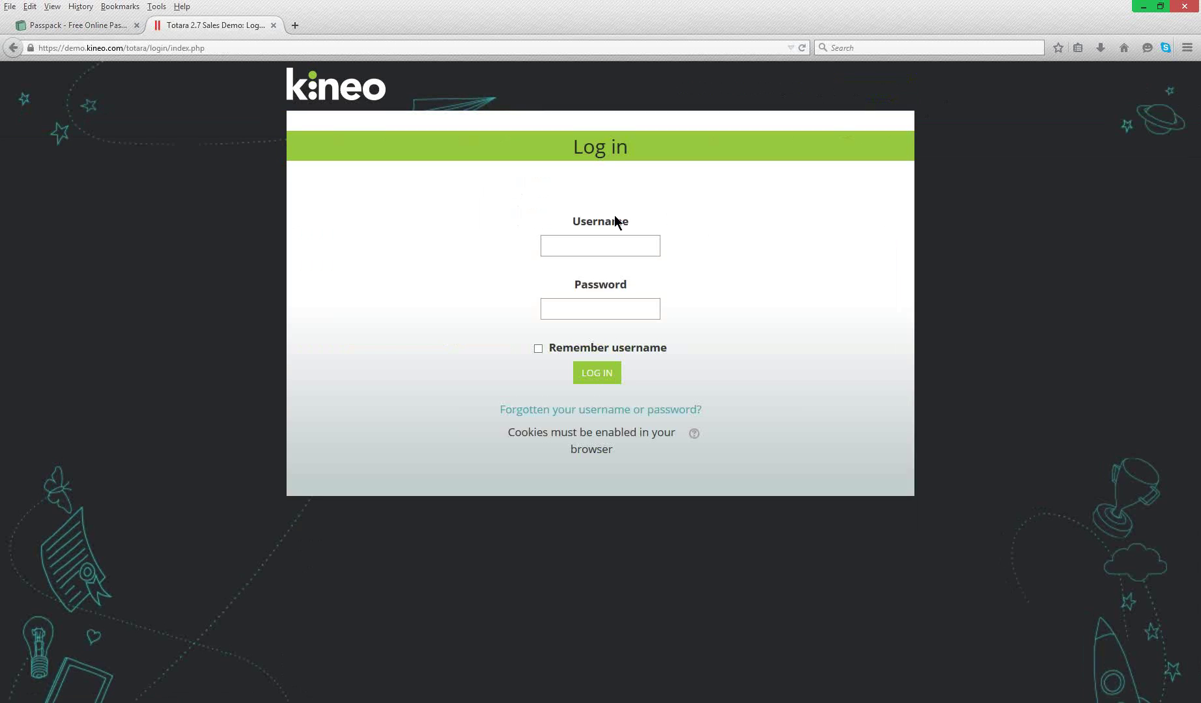
- Sign in as the learner using the saved username and password
type("to")
key("BackSpace")
key("BackSpace")
type("r")
key("Down")
key("Return")
key("Tab")
type("••••••••••")
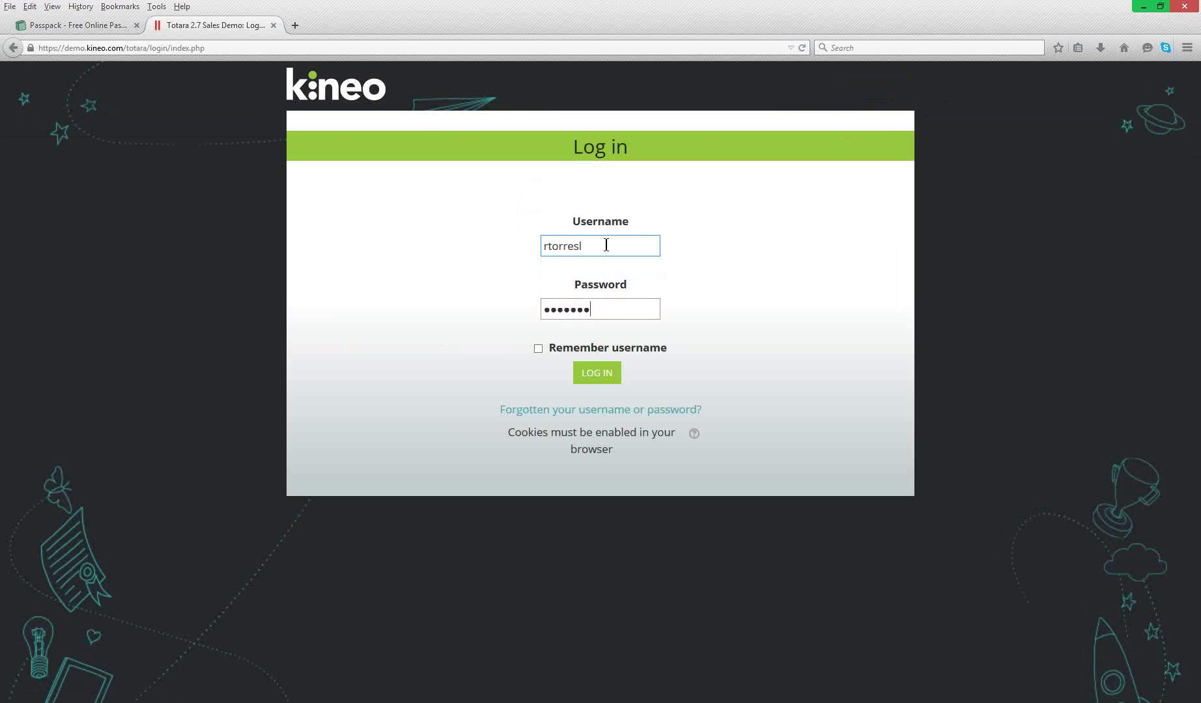
key("Return")
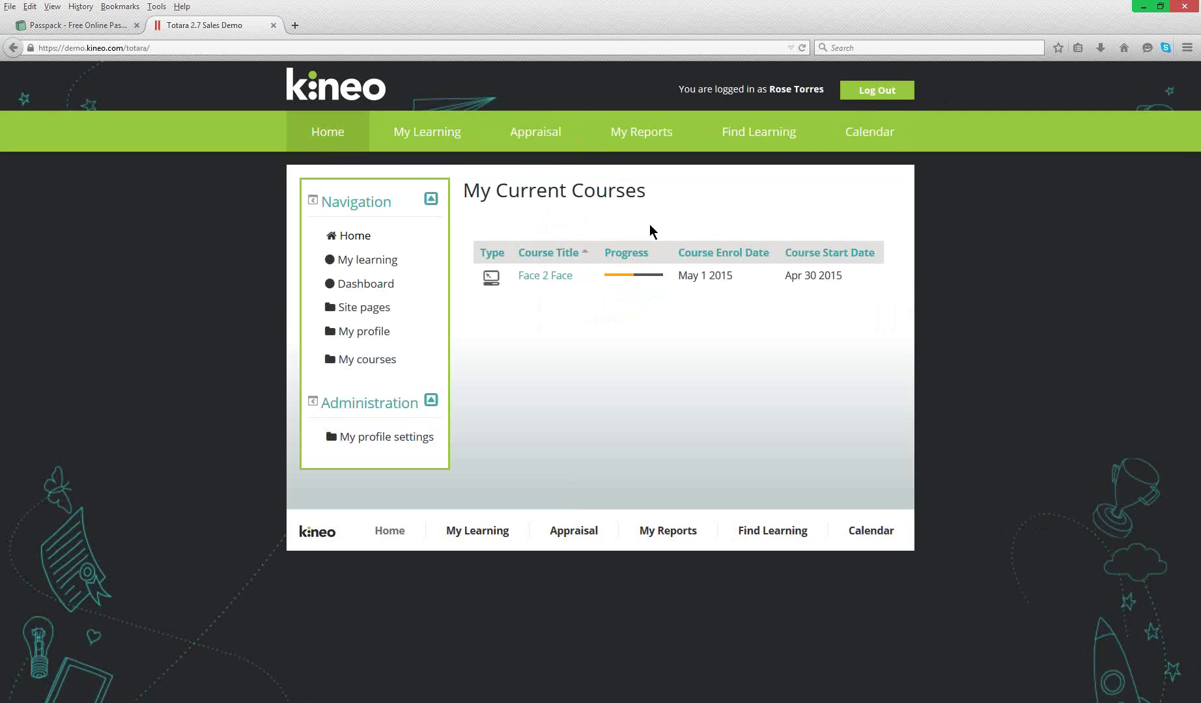
- Open Kineo US Demo Appraisal v3 from All Appraisals and review the onboarding stage's answers
mouse_move(531, 145)
left_click(520, 199)
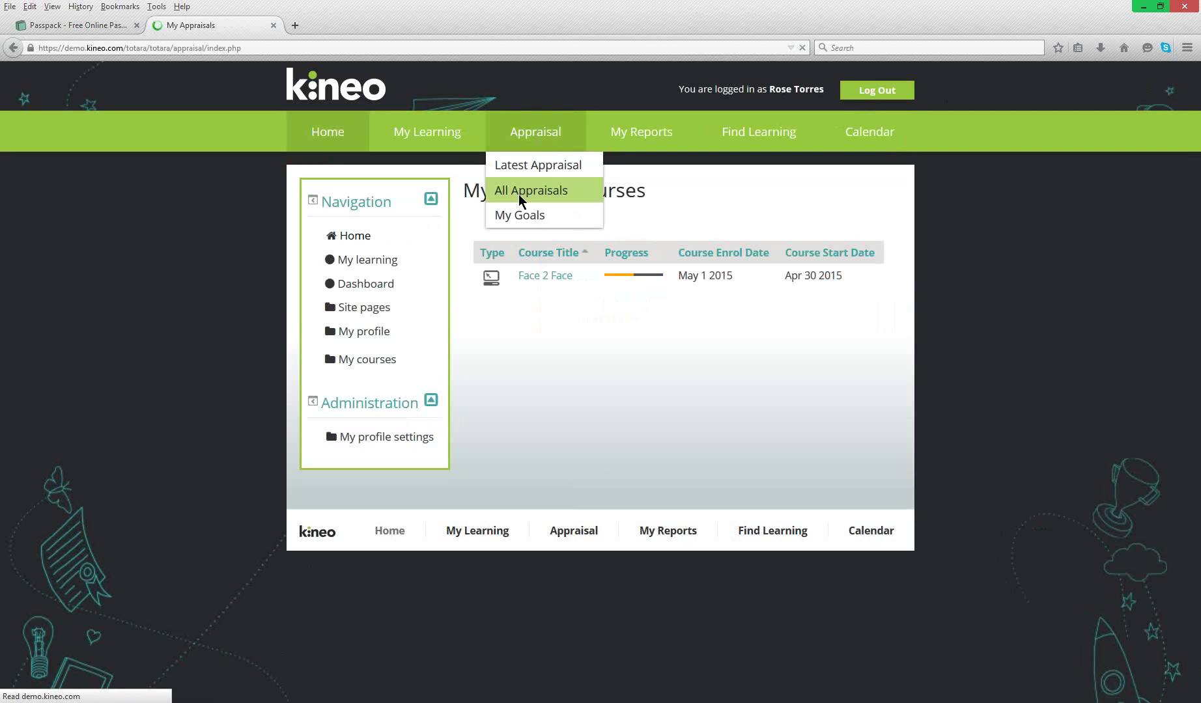
left_click(410, 427)
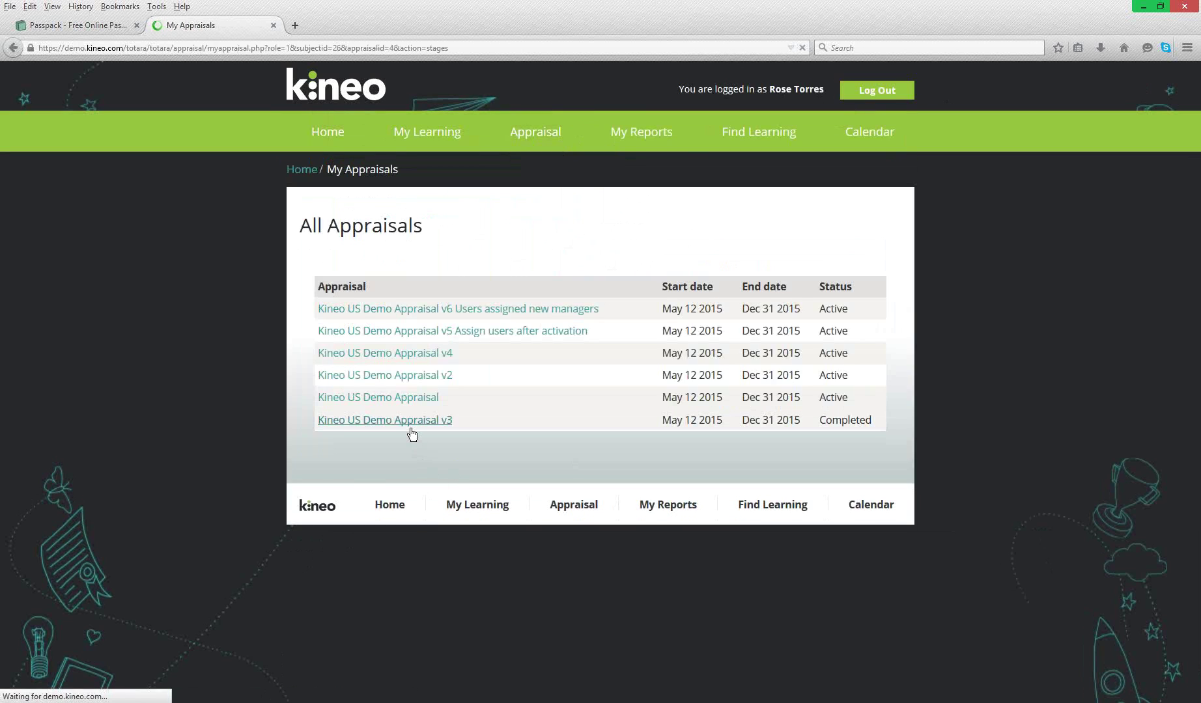
left_click(330, 542)
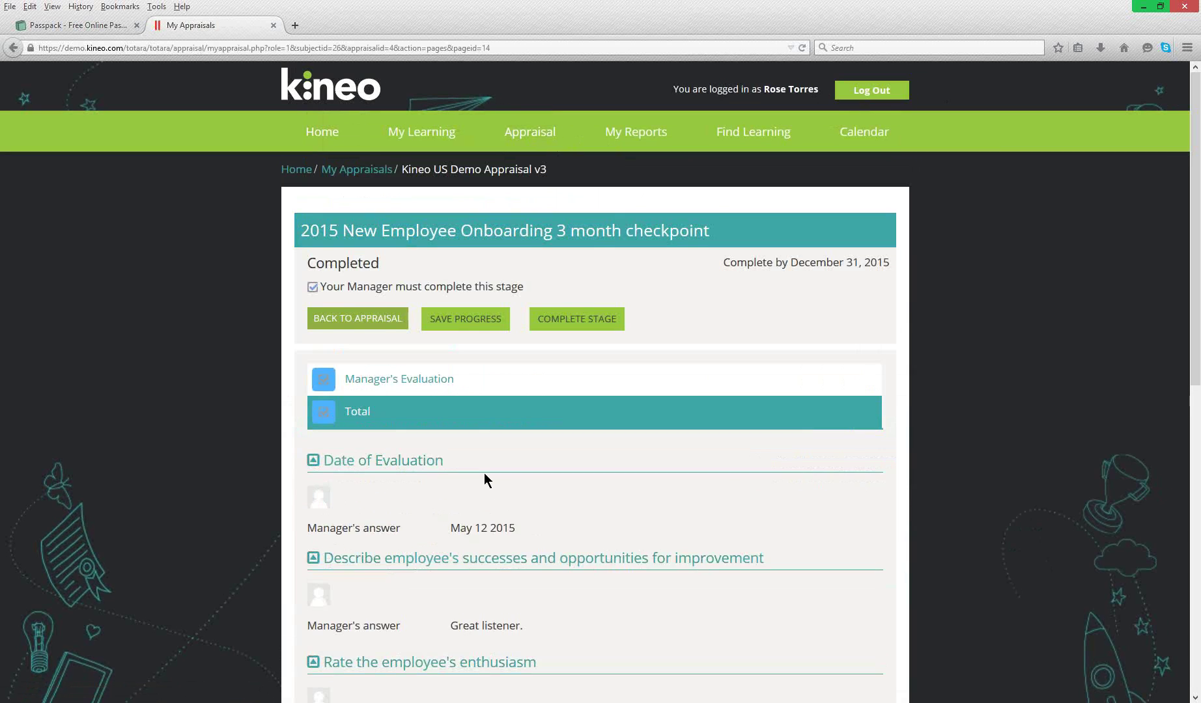
scroll(485, 479, "down", 2)
scroll(484, 473, "down", 4)
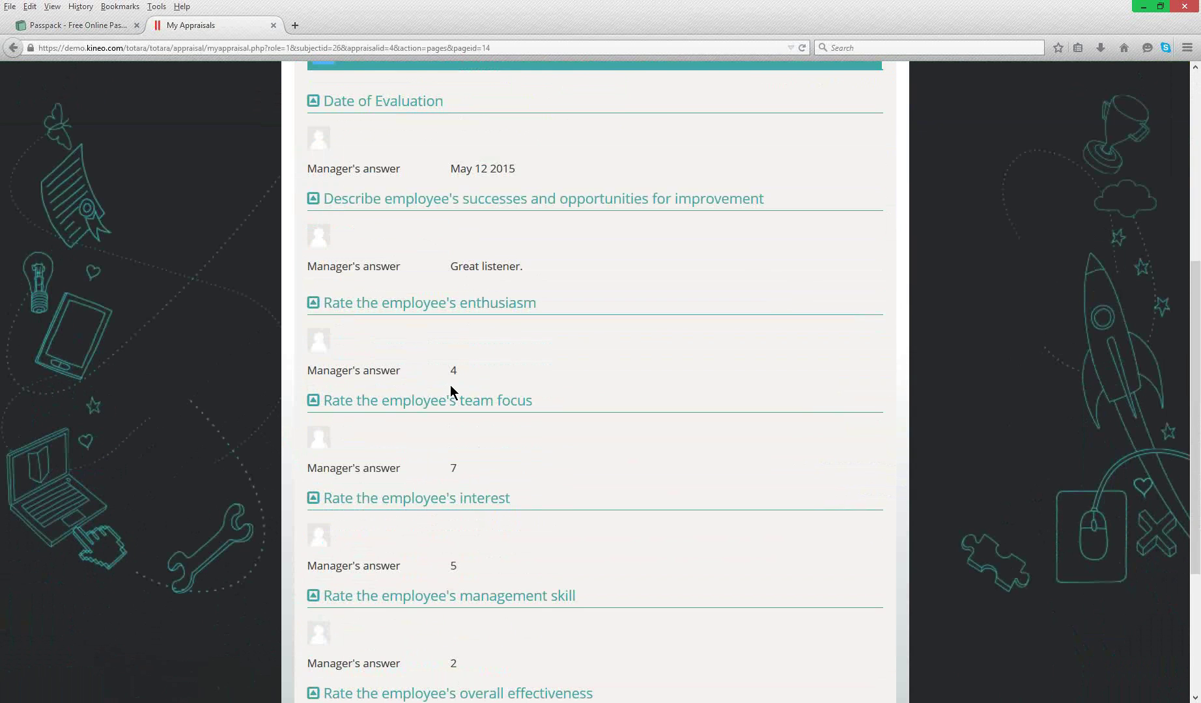
scroll(452, 385, "down", 1)
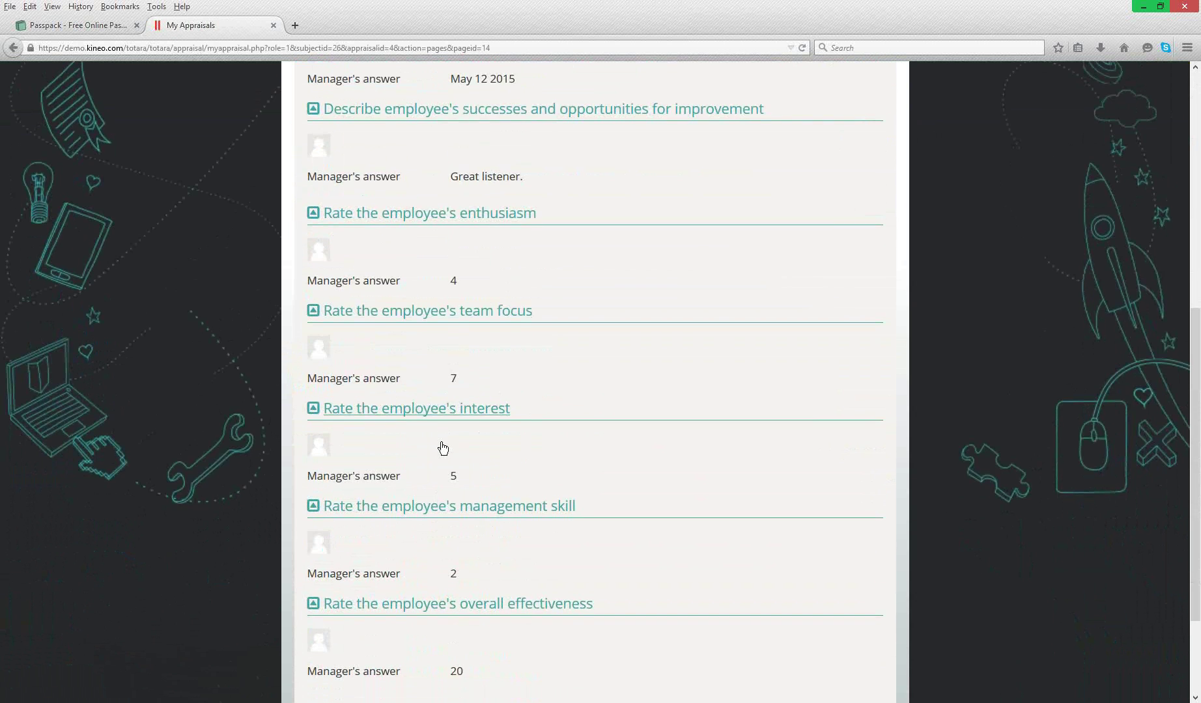
scroll(442, 448, "up", 5)
left_click(355, 324)
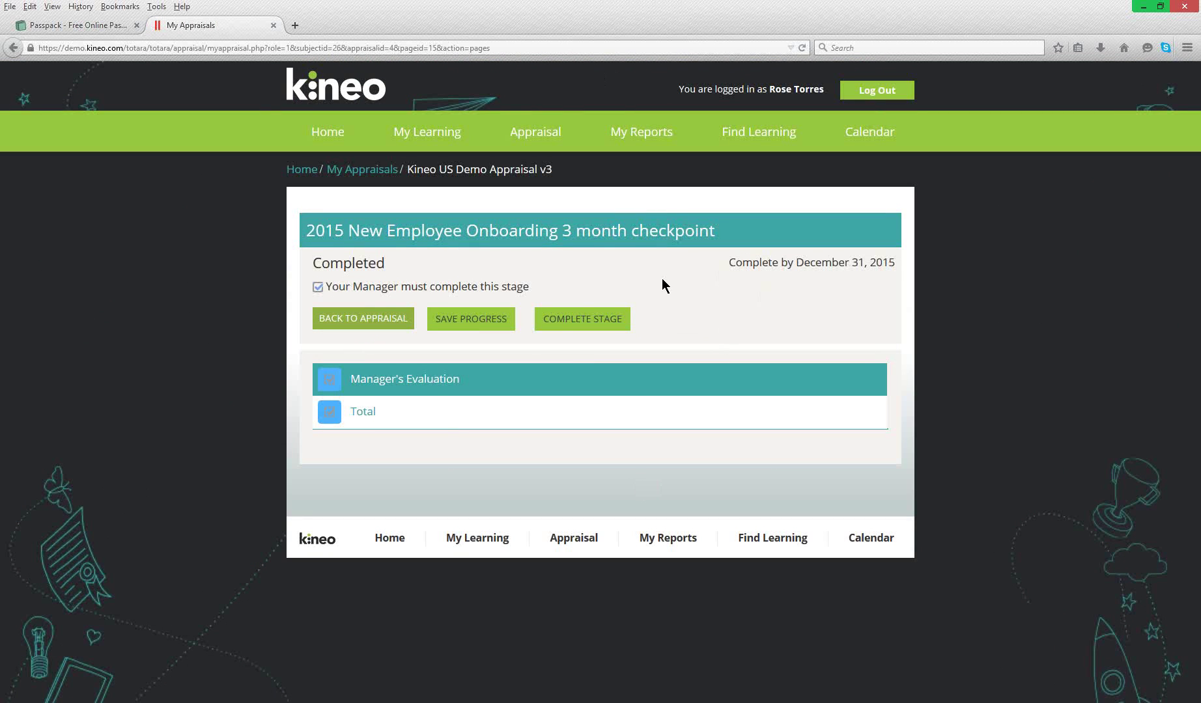
- Log out and sign in as the manager, correcting a mistyped password
left_click(854, 94)
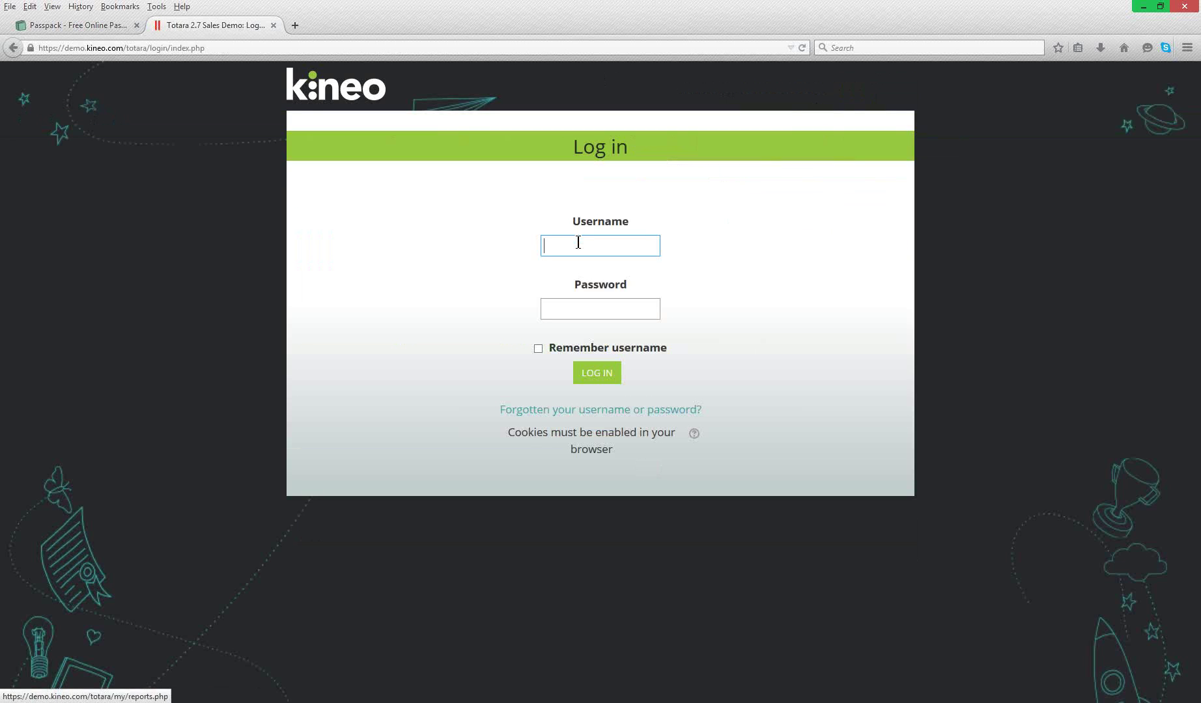
key("Tab")
type("•••")
key("BackSpace")
key("BackSpace")
key("BackSpace")
type("••••••••••")
key("Return")
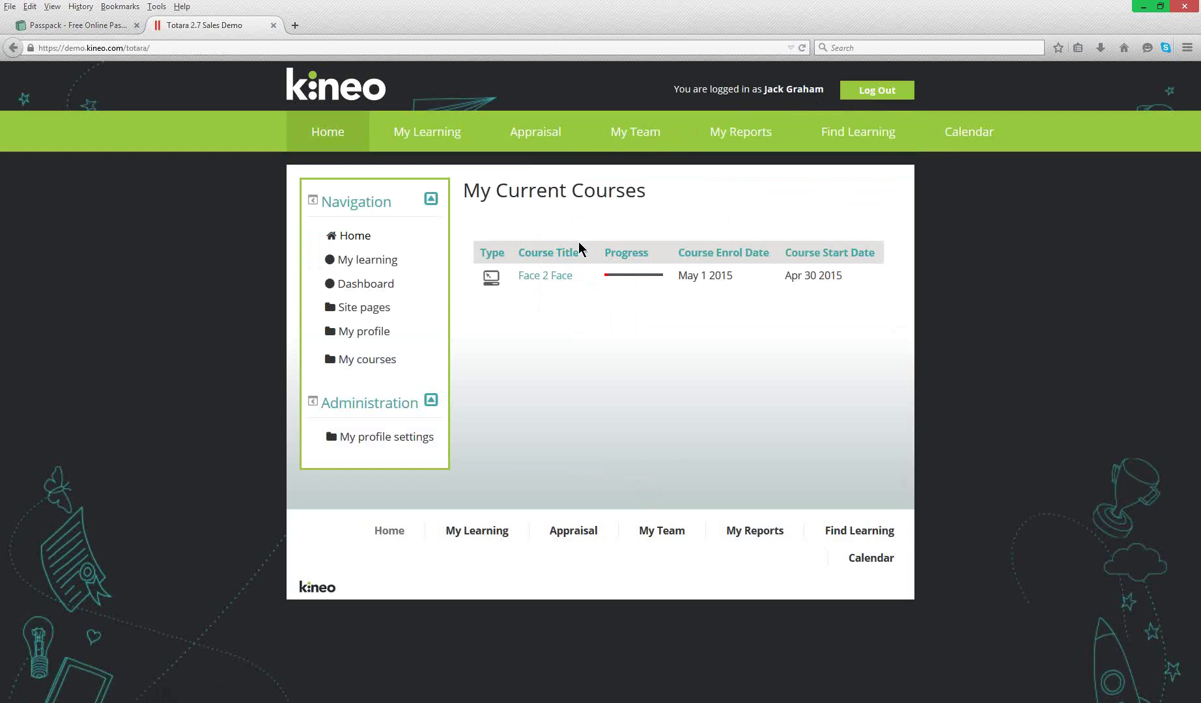
- Open the learner's v3 appraisal Total page, showing manager average 5.33 and median 5
mouse_move(536, 131)
left_click(536, 165)
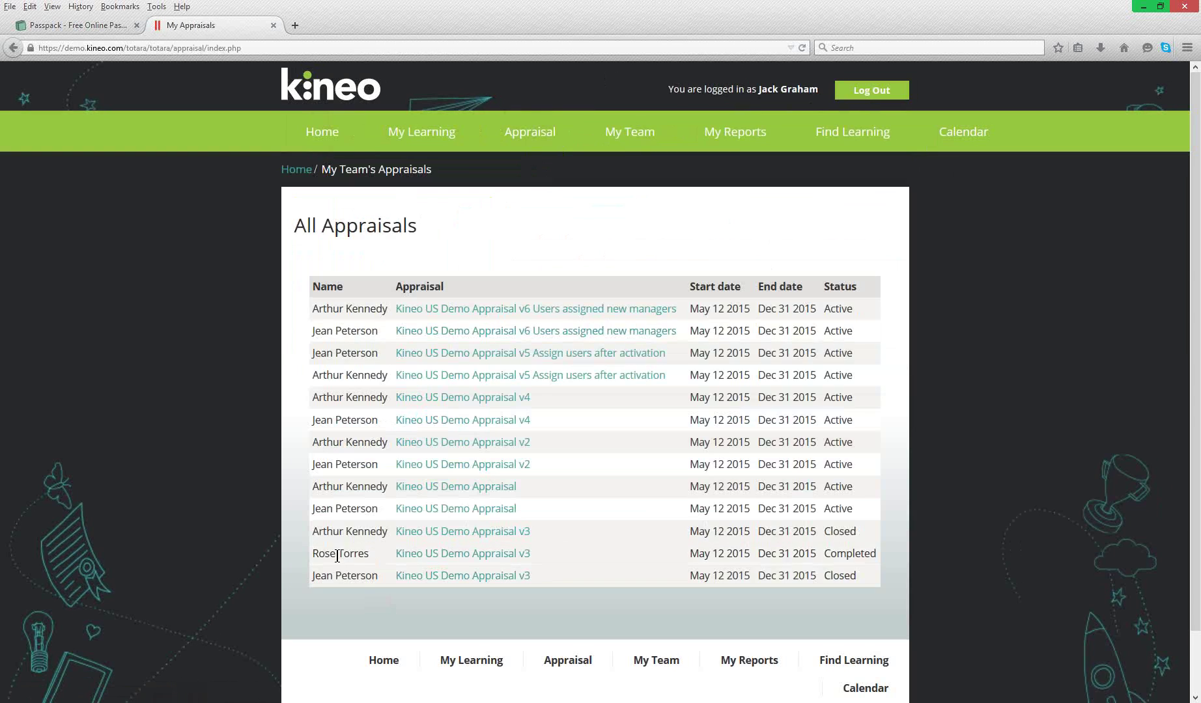
left_click(426, 554)
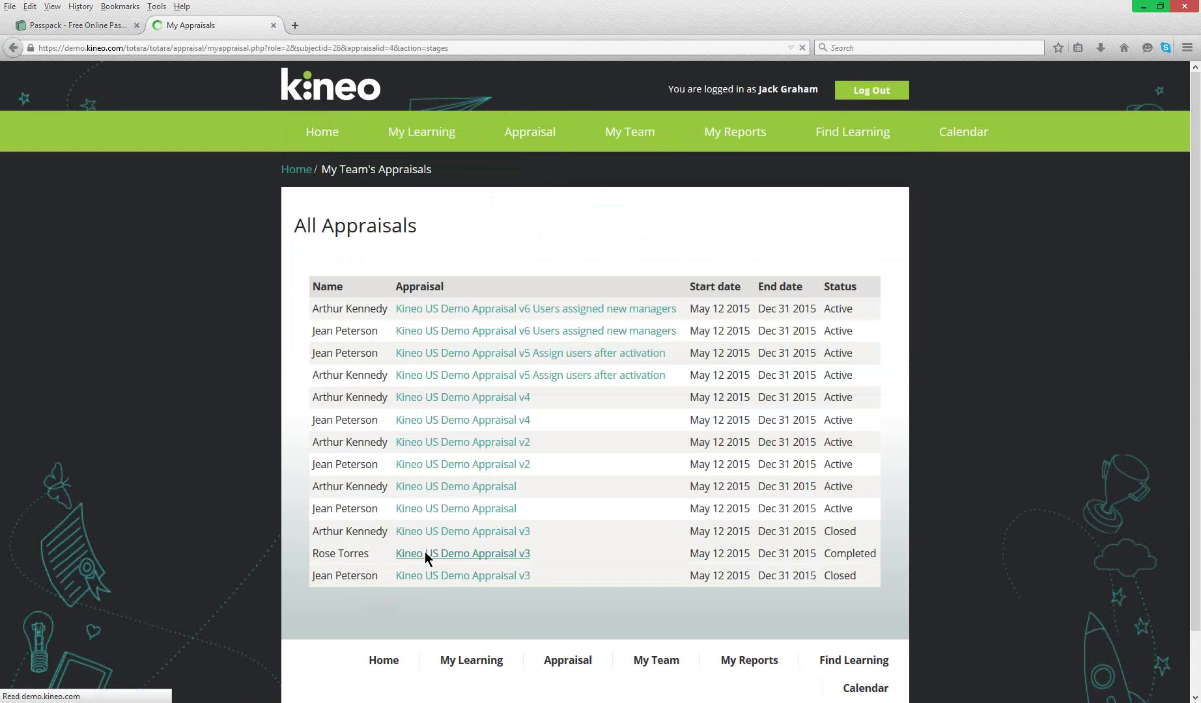
left_click(332, 552)
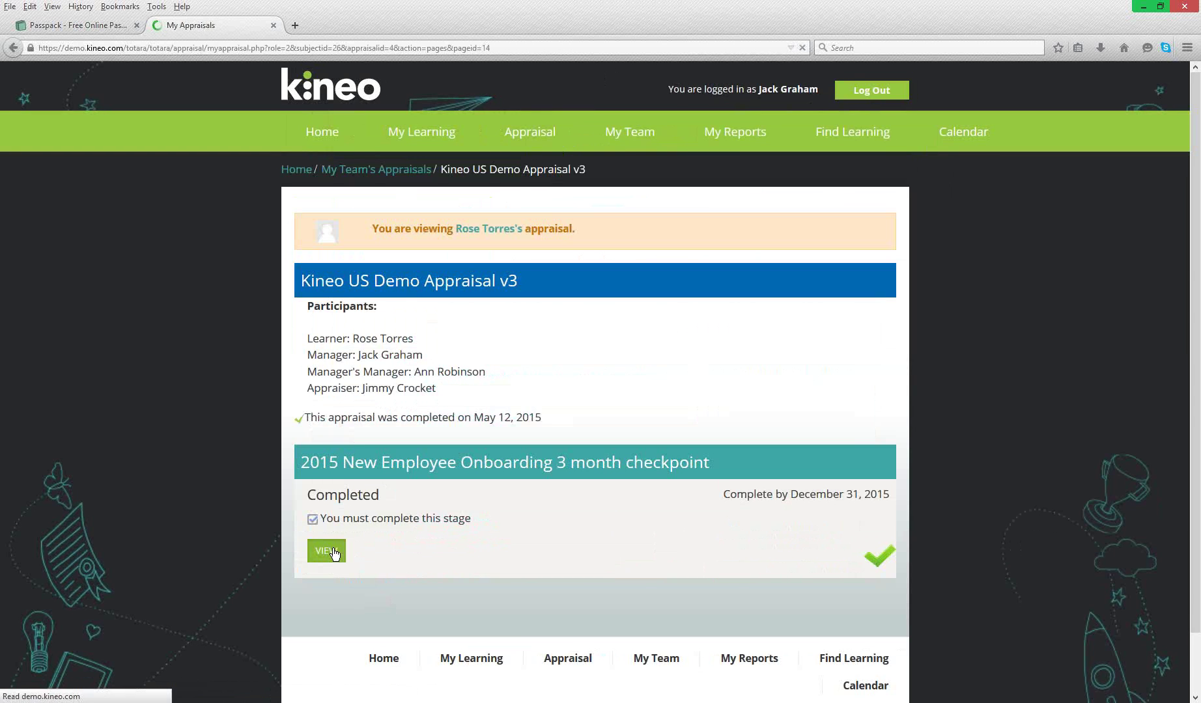
left_click(354, 465)
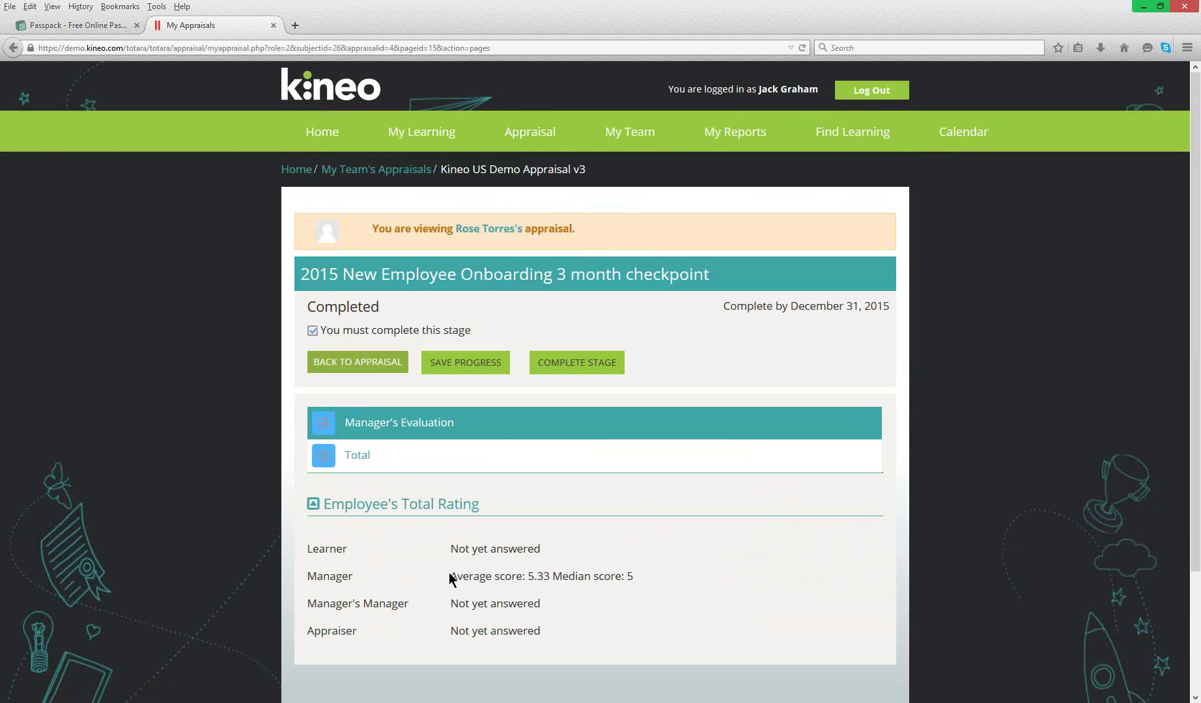
left_click_drag(456, 578, 639, 576)
left_click(639, 576)
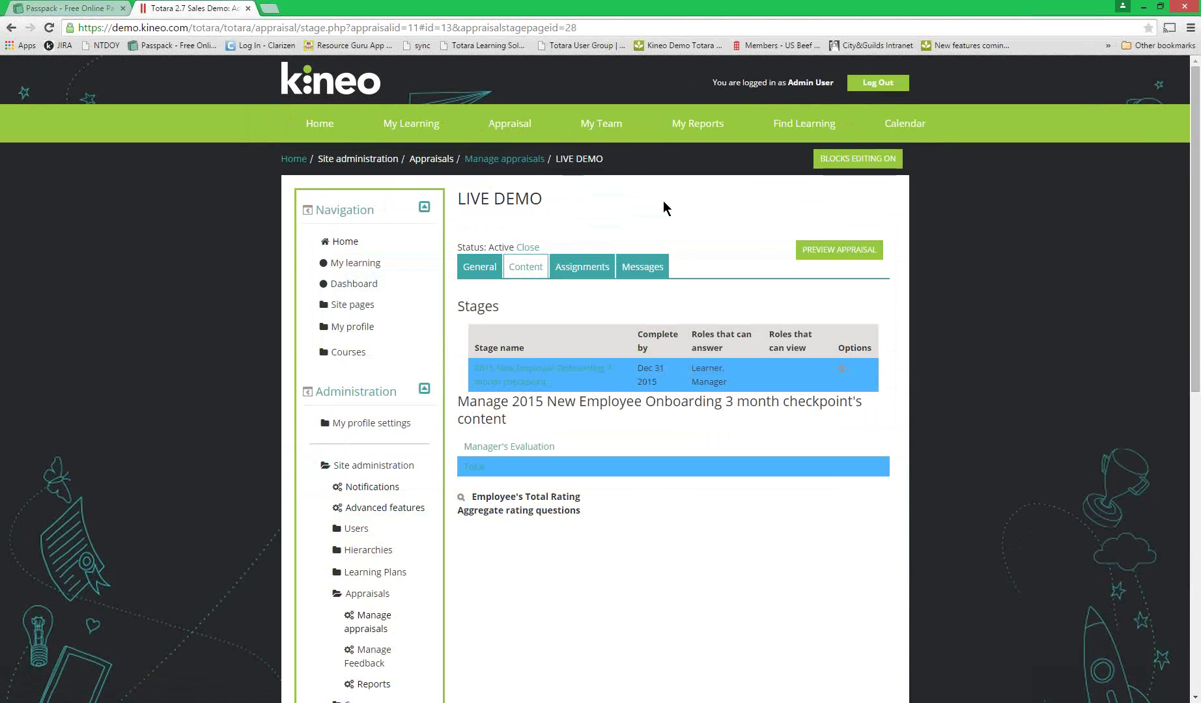
- Run the Kineo US Demo Appraisal Detail report for v3 with Appraisal Status equal to Complete
left_click(684, 133)
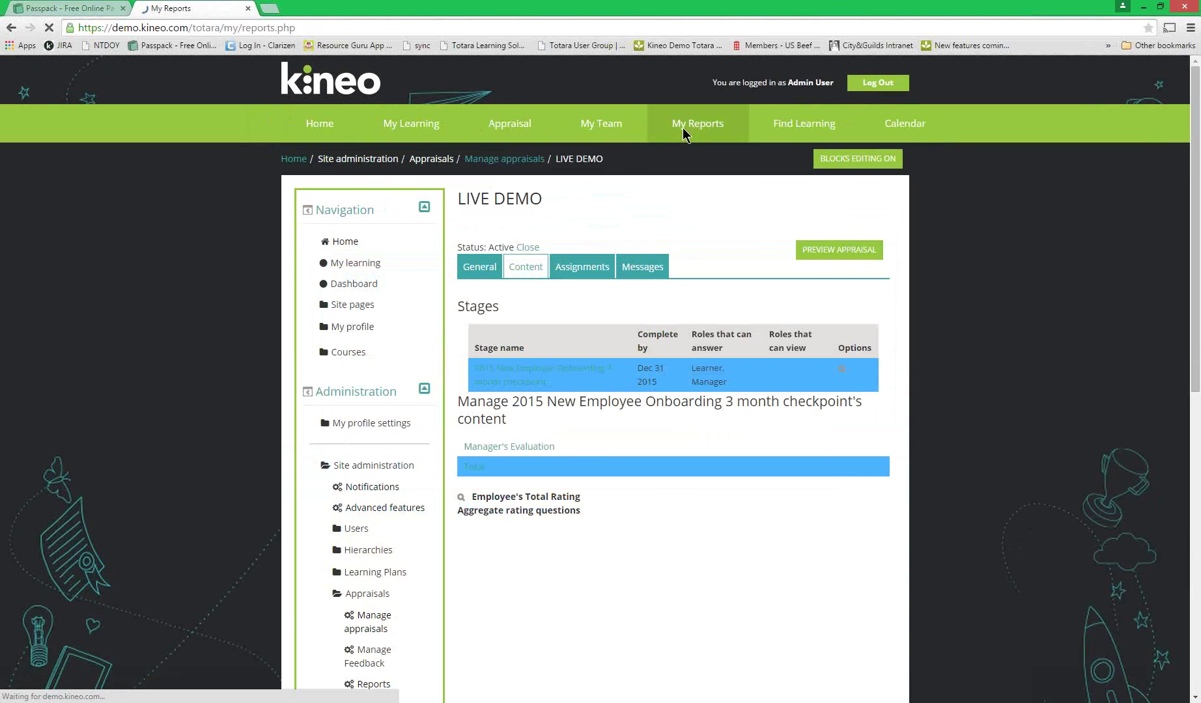
left_click(534, 314)
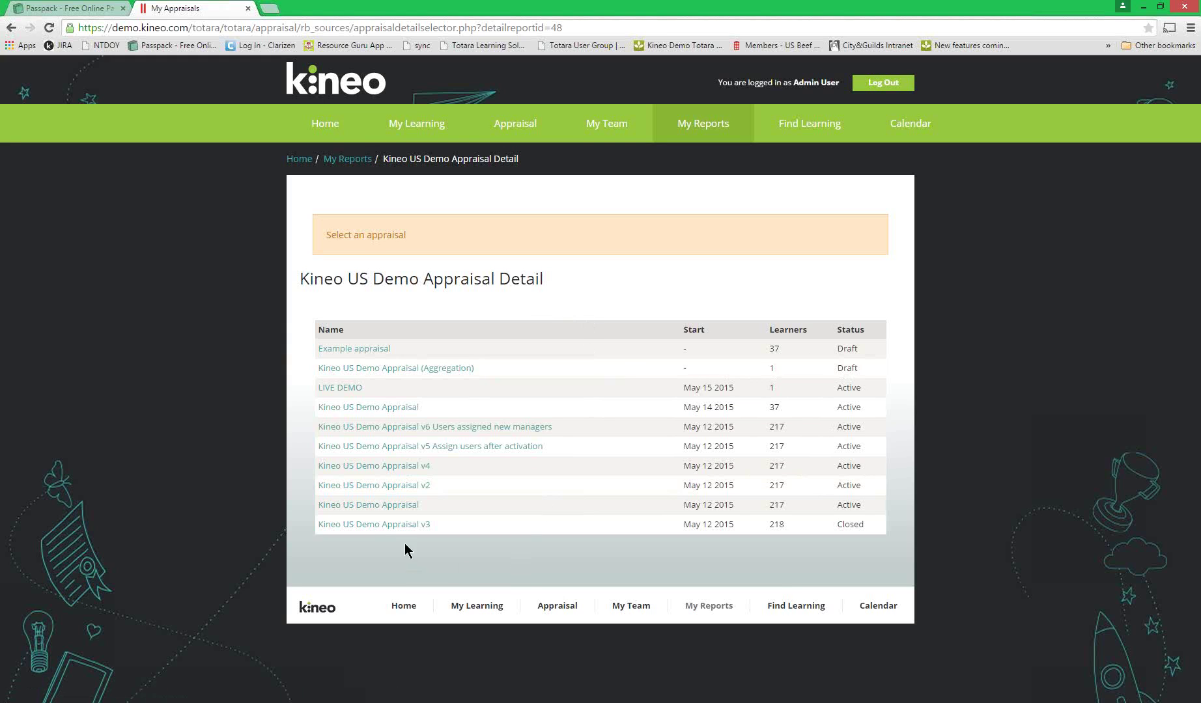
left_click(404, 527)
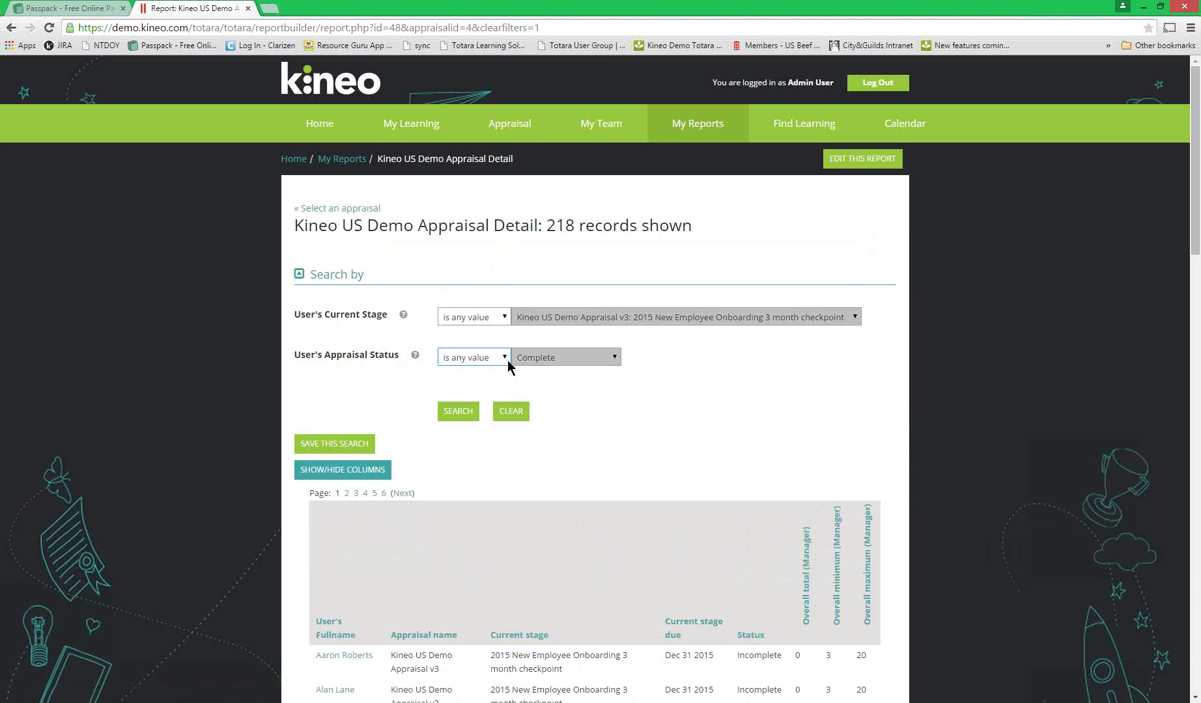
left_click(508, 362)
left_click(485, 386)
left_click(456, 415)
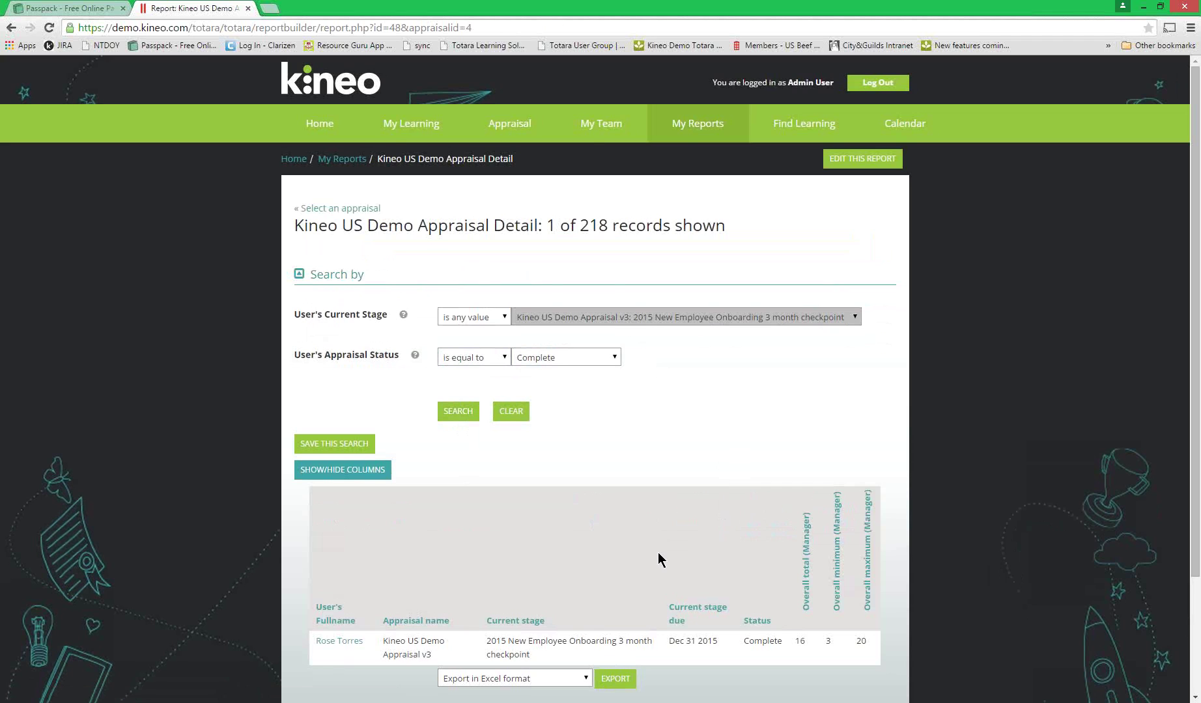
scroll(659, 559, "down", 2)
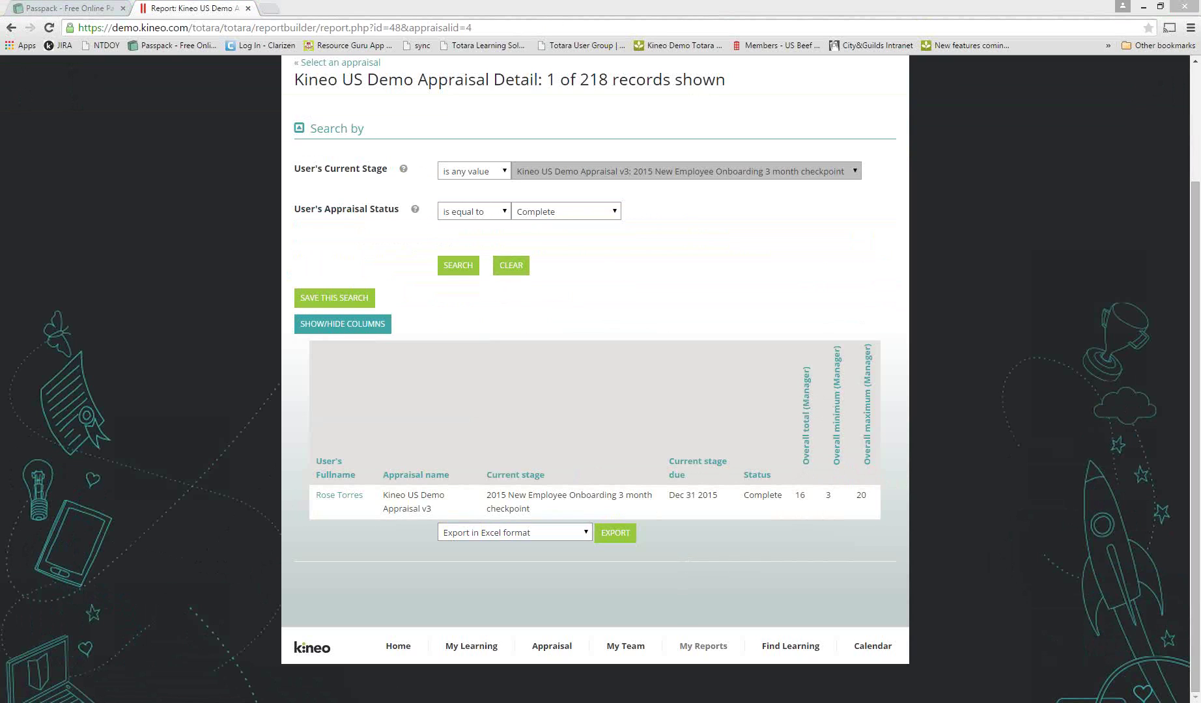
left_click(190, 287)
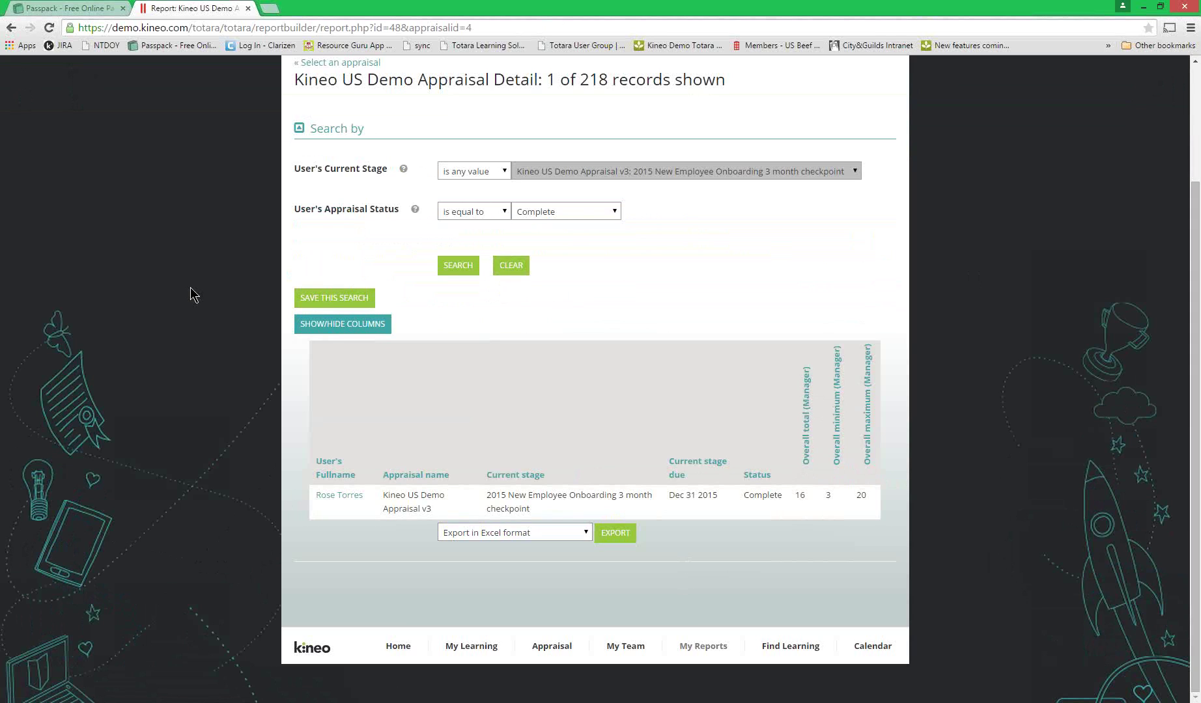